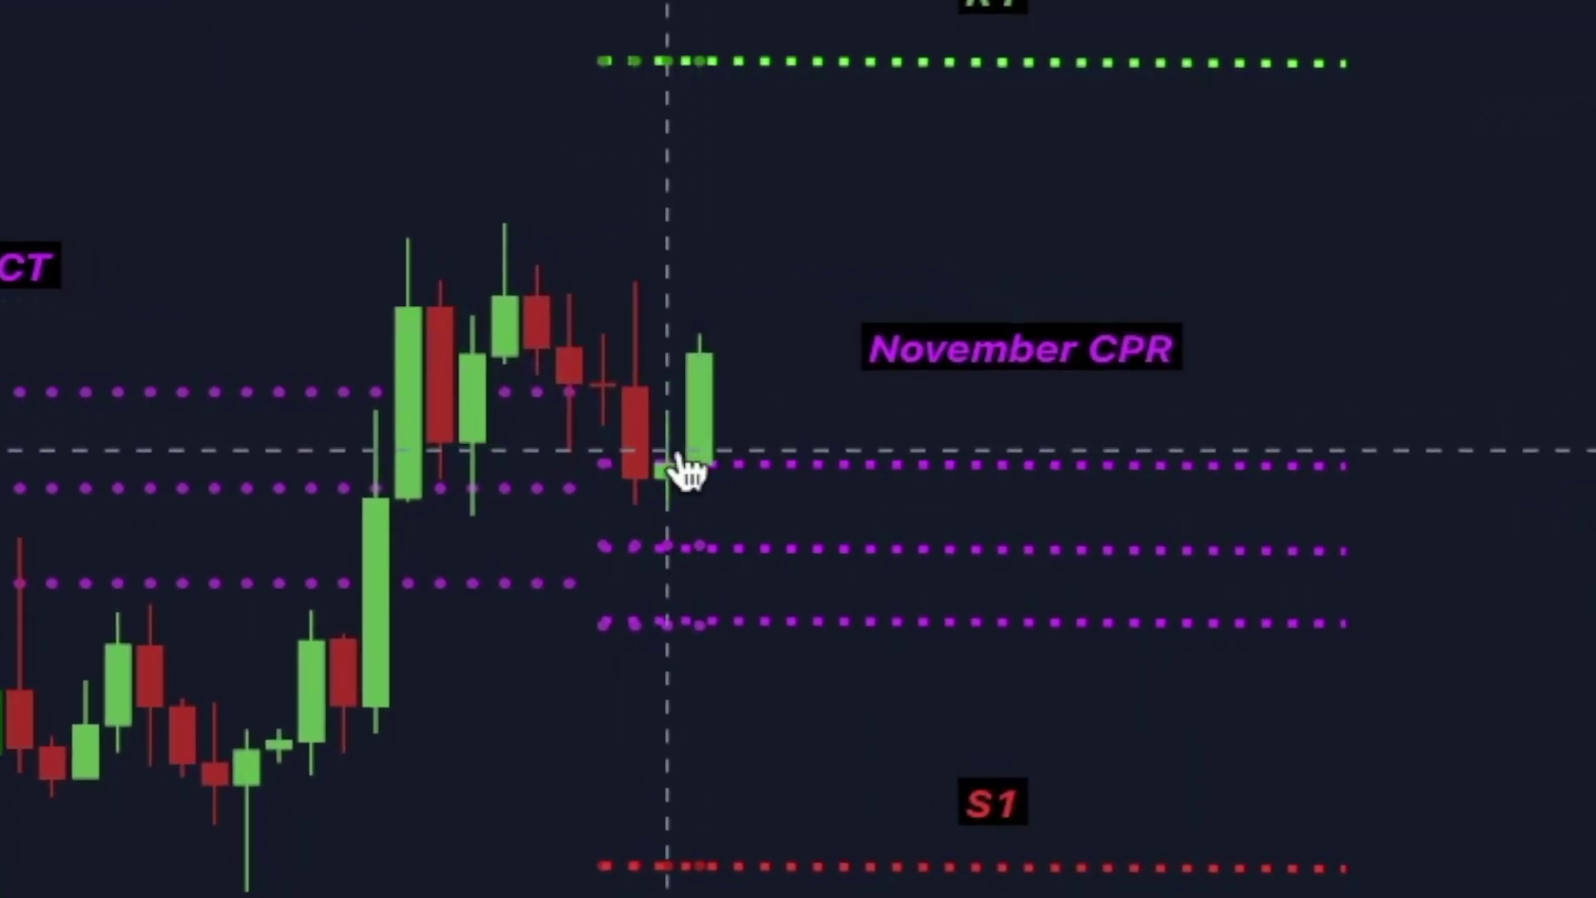
Start a bar replay of the daily BTCUSD chart from 2 November 2022 and examine the October and November CPR levels.
click(680, 464)
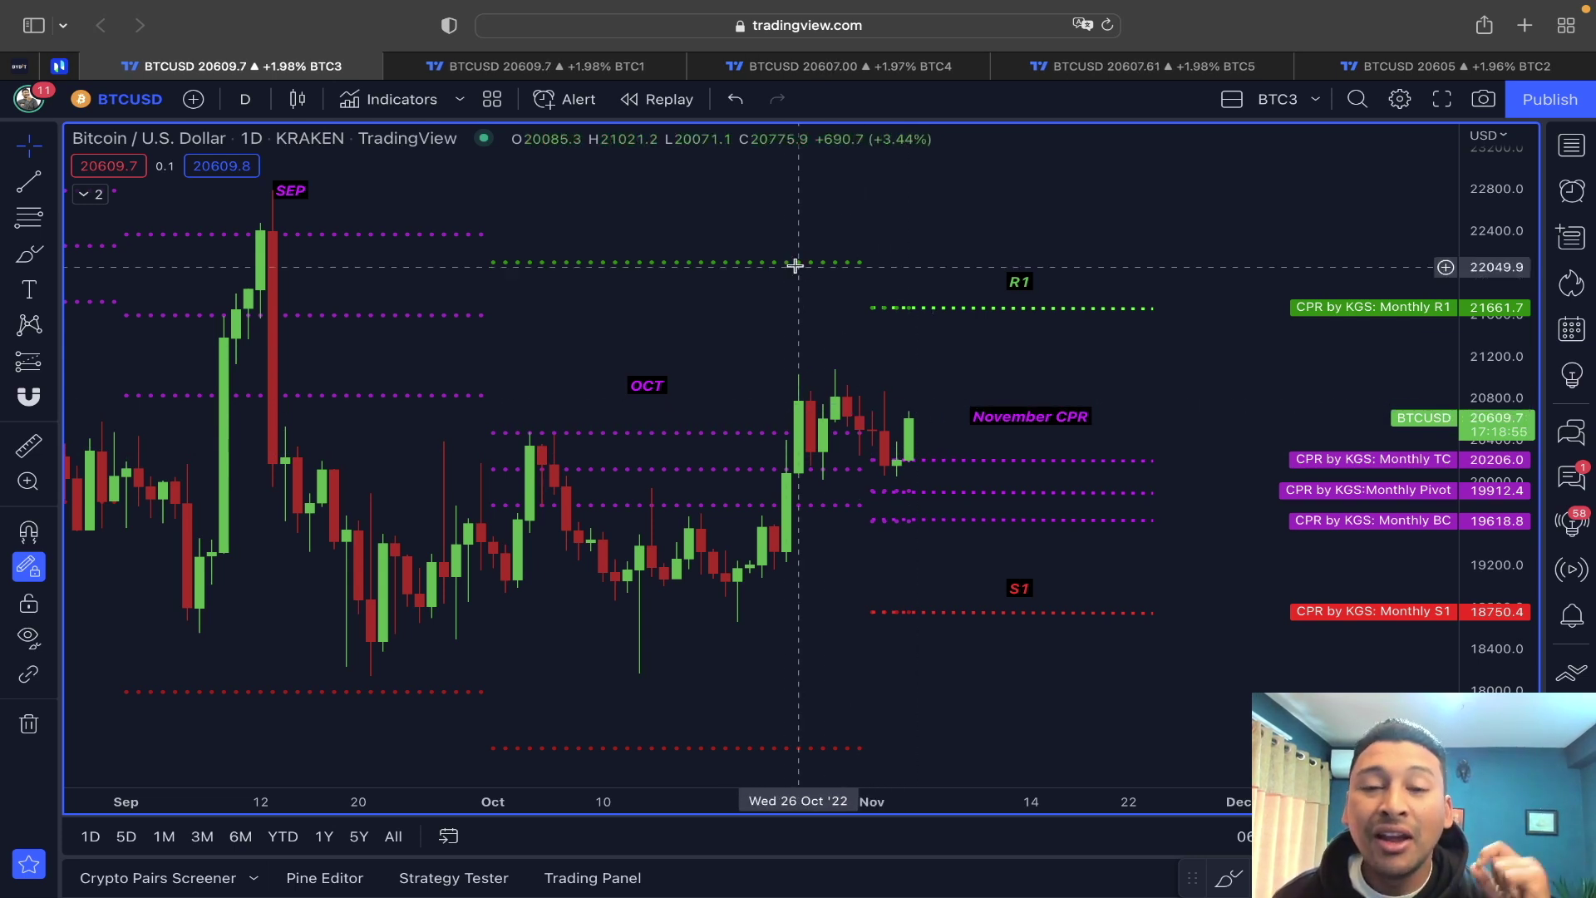
click(641, 101)
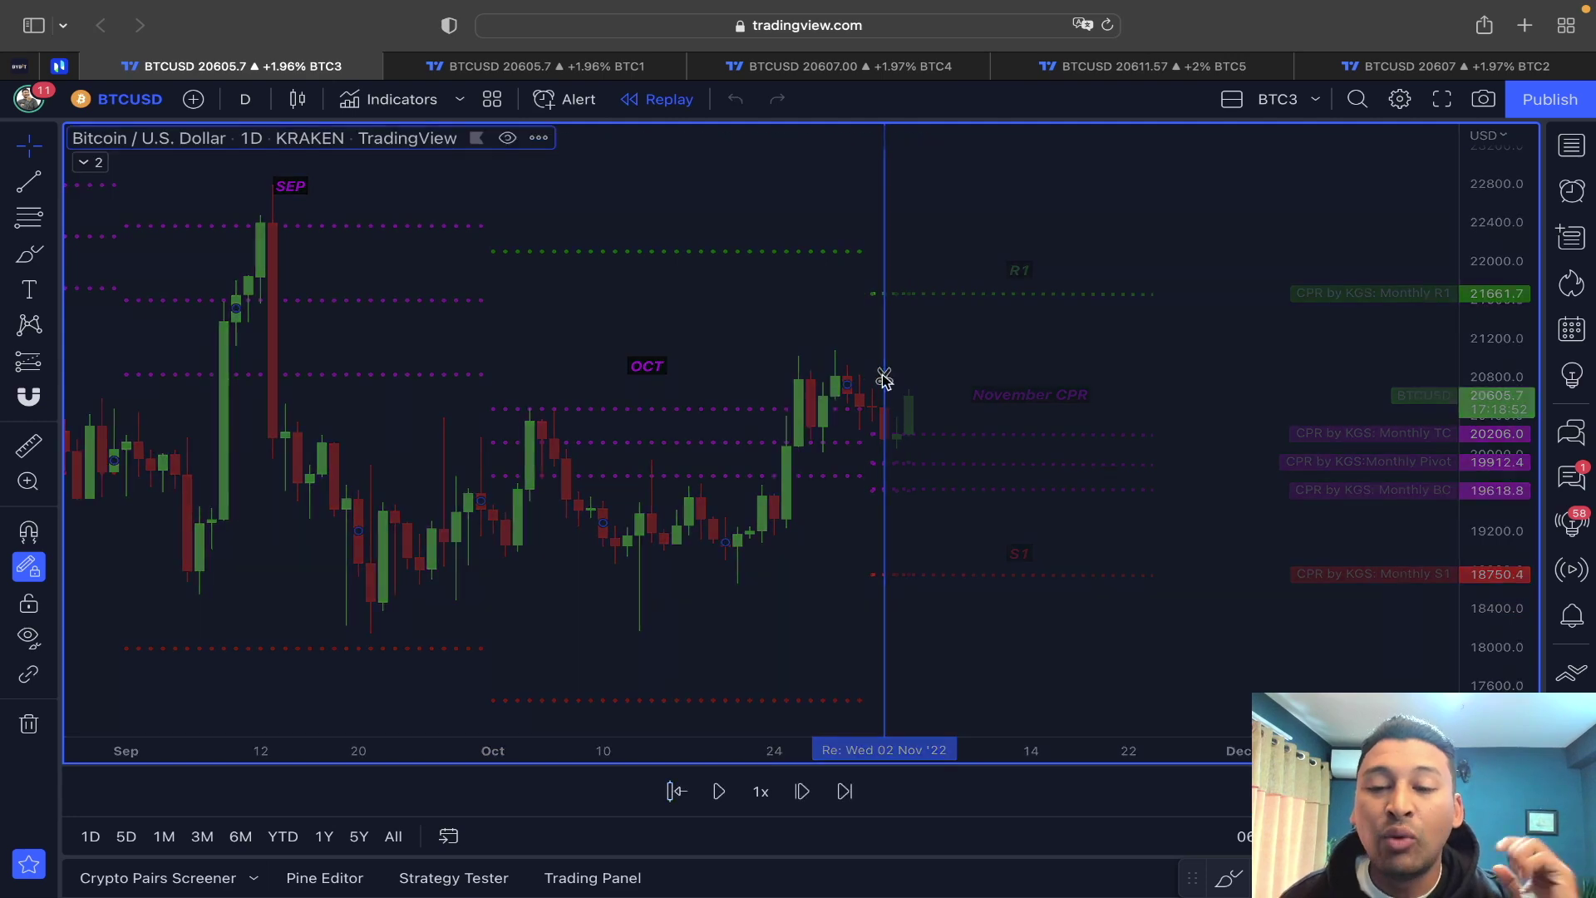
click(883, 376)
scroll(1033, 403, left, 5)
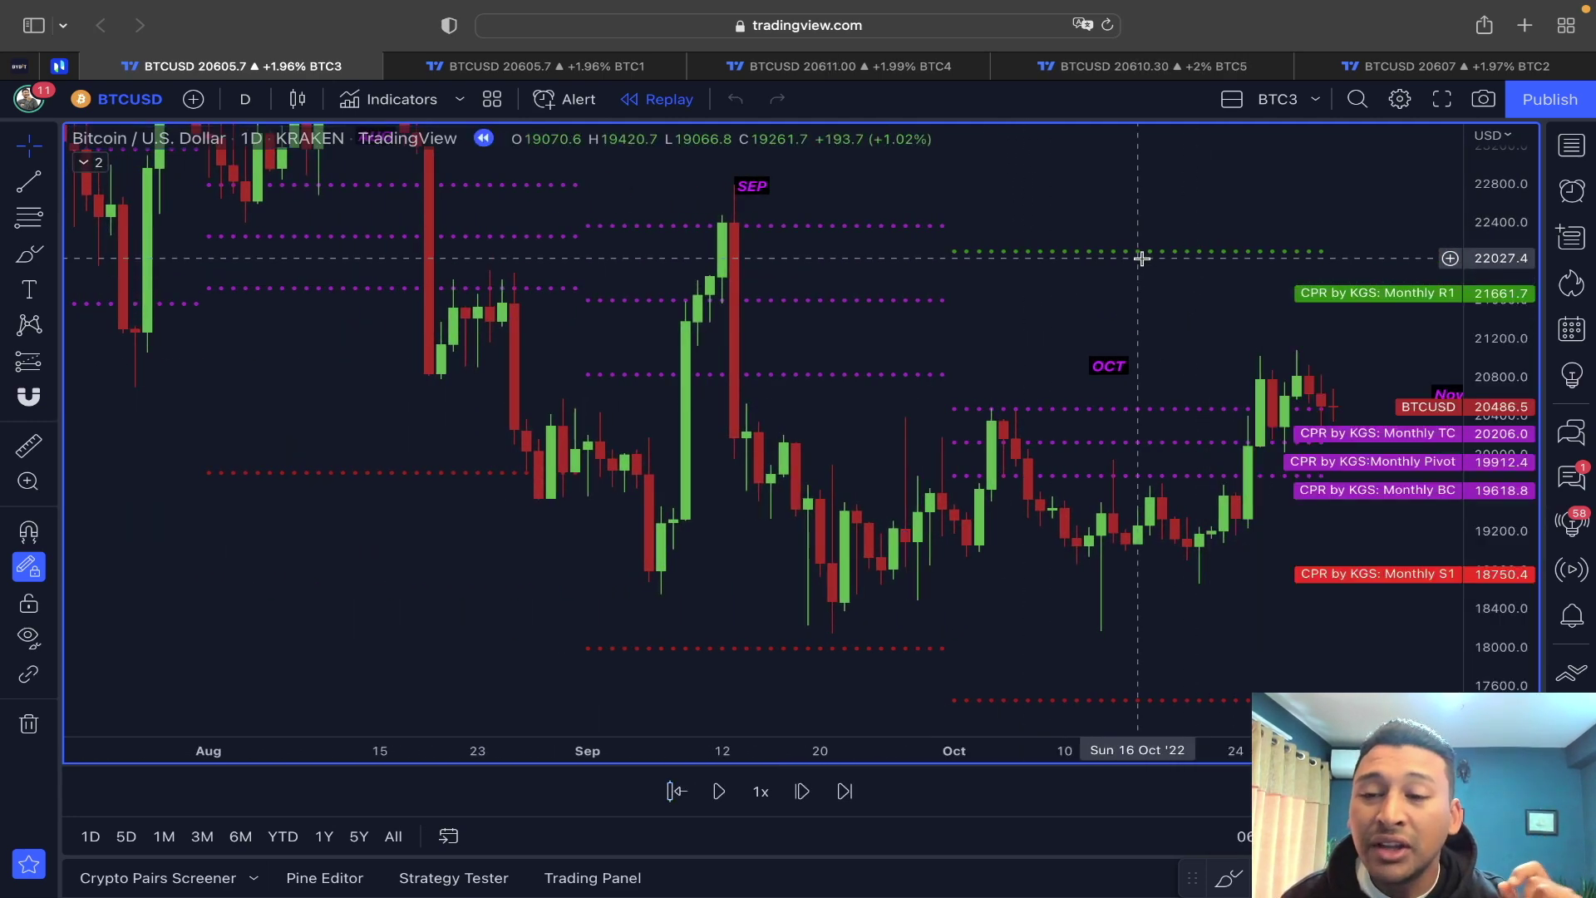
scroll(1139, 257, right, 5)
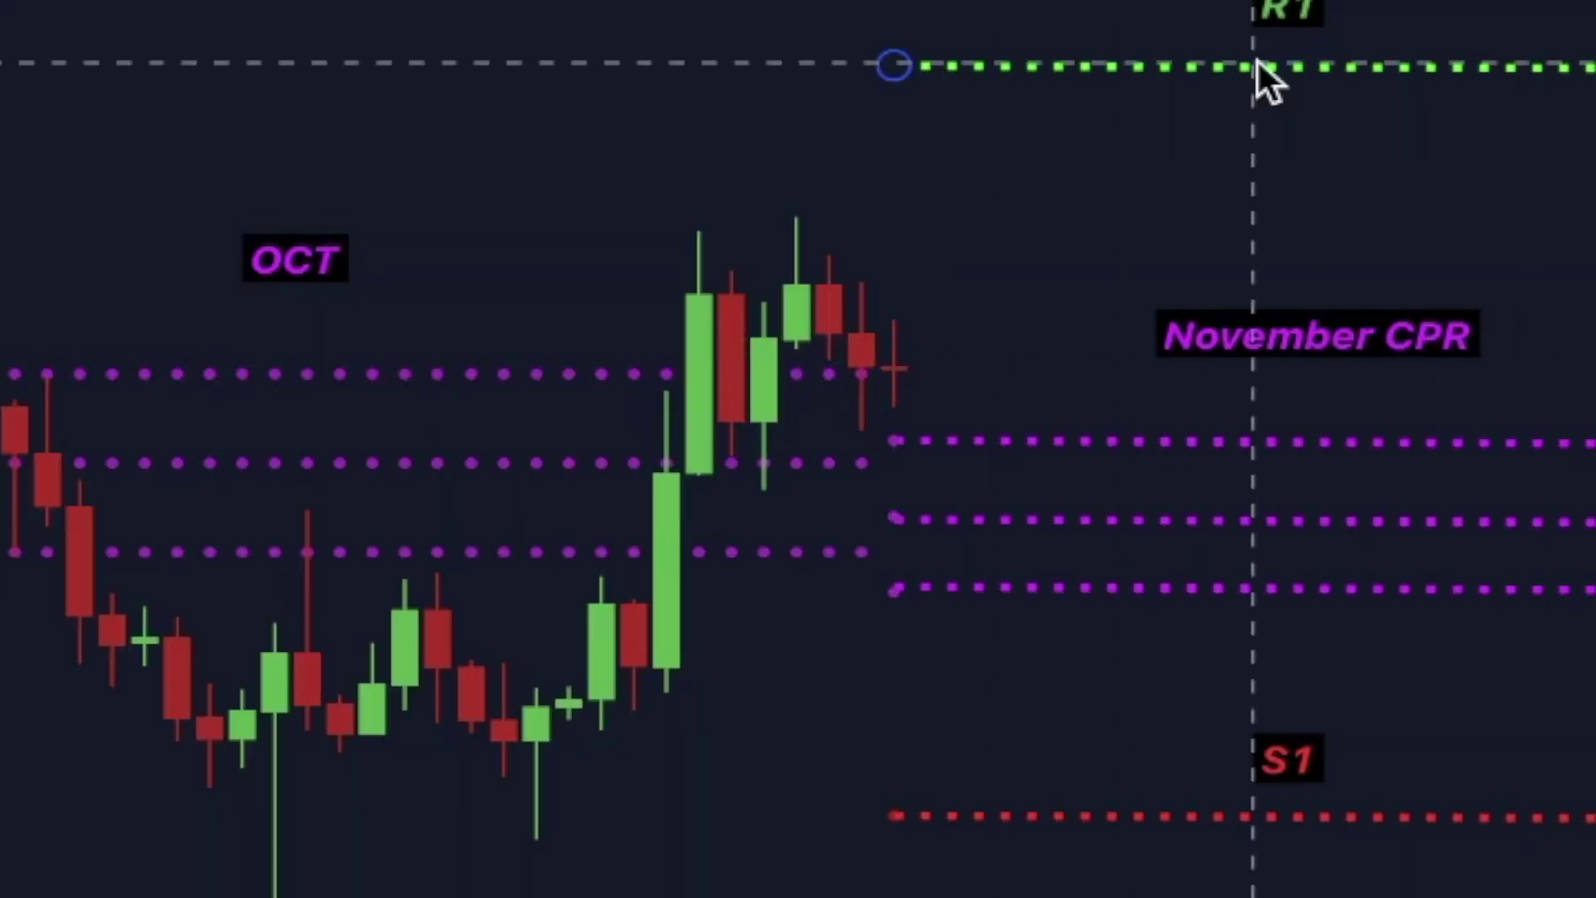
drag(1575, 752, 1261, 776)
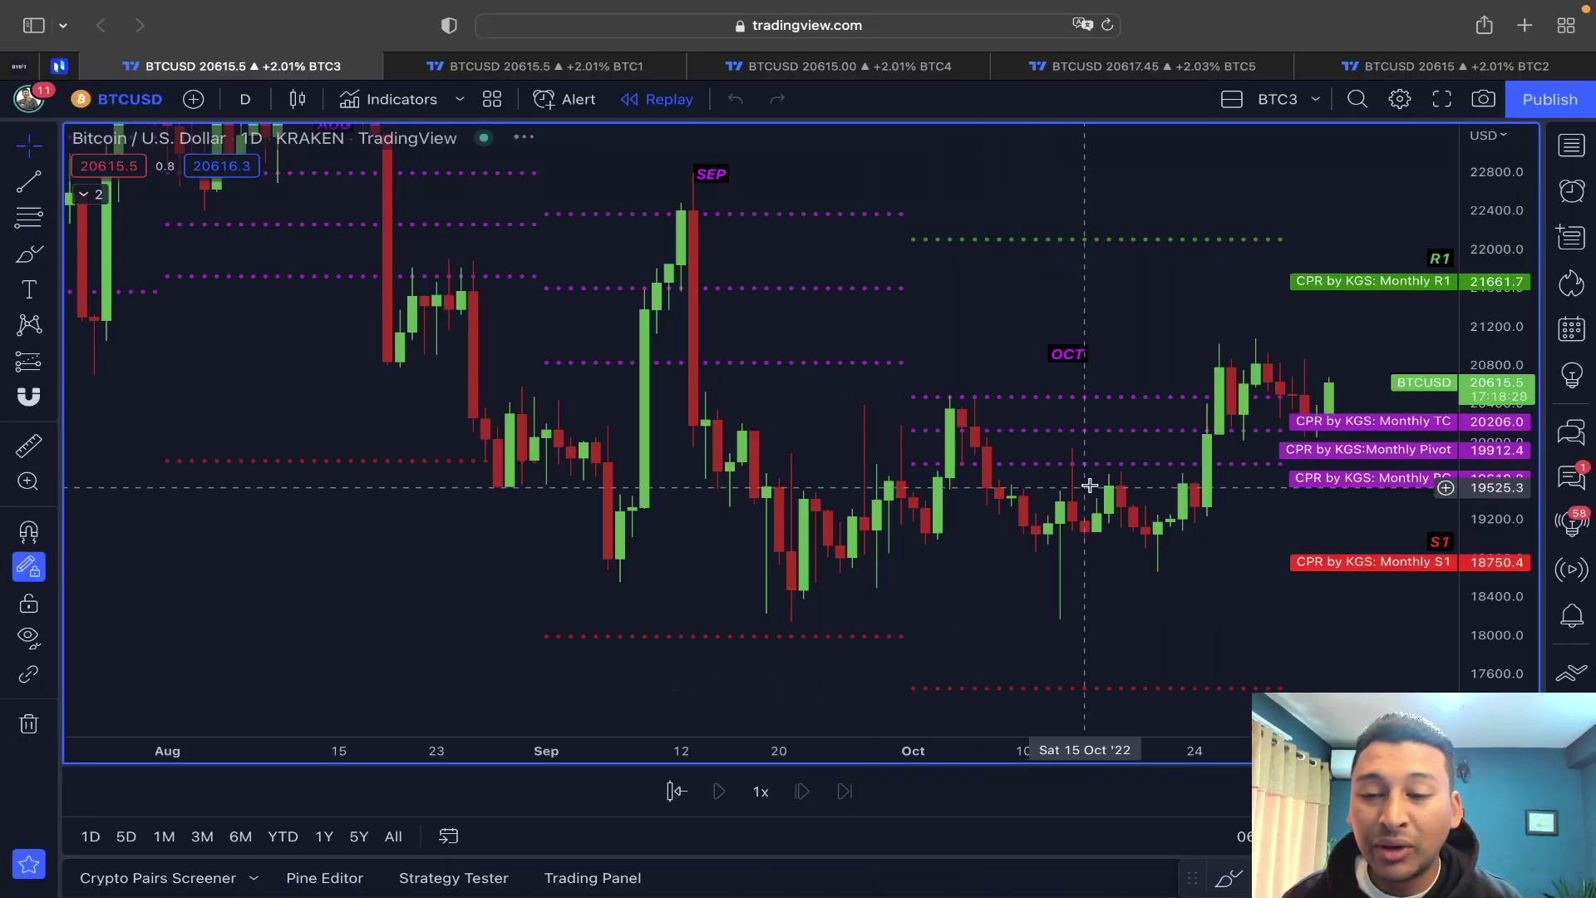
Bring the latest candles and the November CPR levels with R1 and S1 into view on the live chart.
right_click(1082, 471)
click(1171, 281)
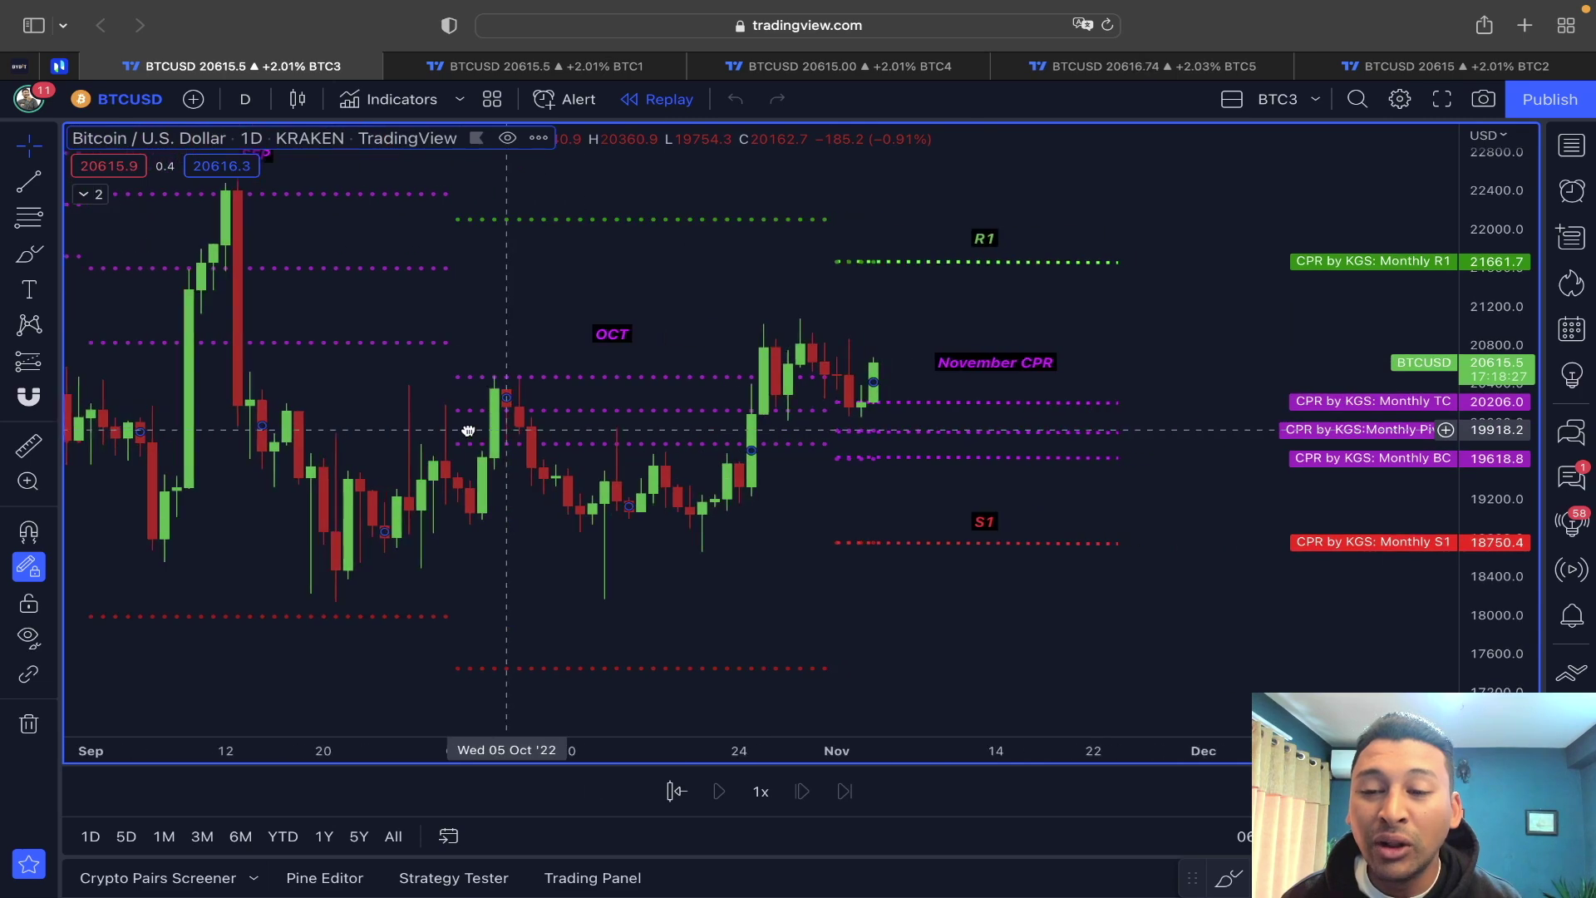
drag(802, 352, 899, 341)
scroll(897, 328, up, 3)
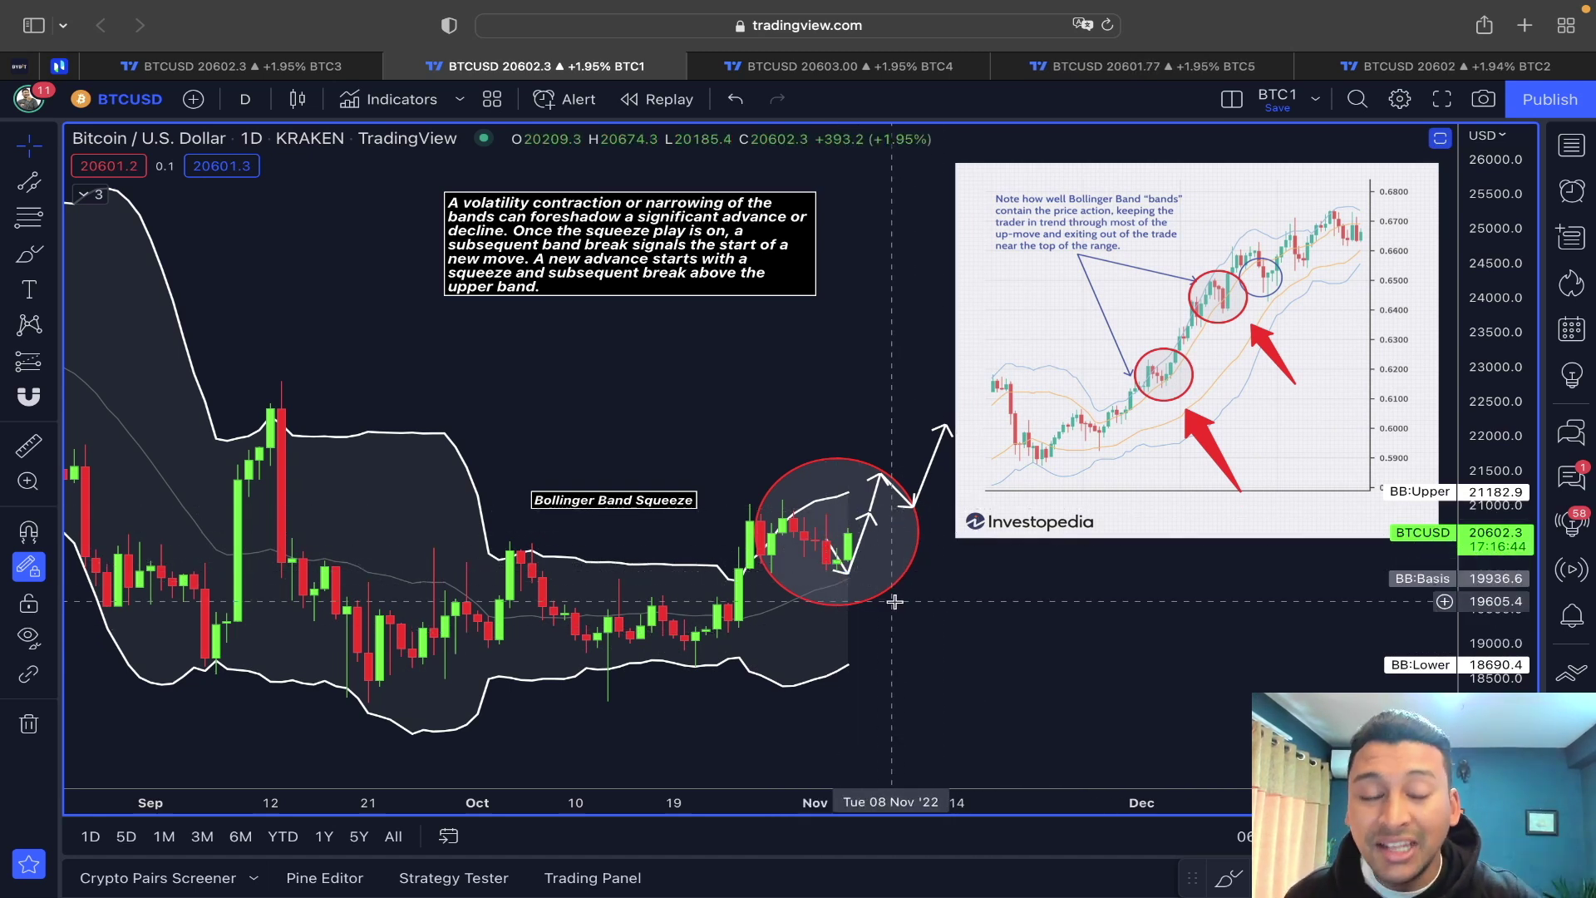
Check the monthly CPR chart, return to the Bollinger Band squeeze chart and inspect the Investopedia example image.
key(ctrl+shift+Tab)
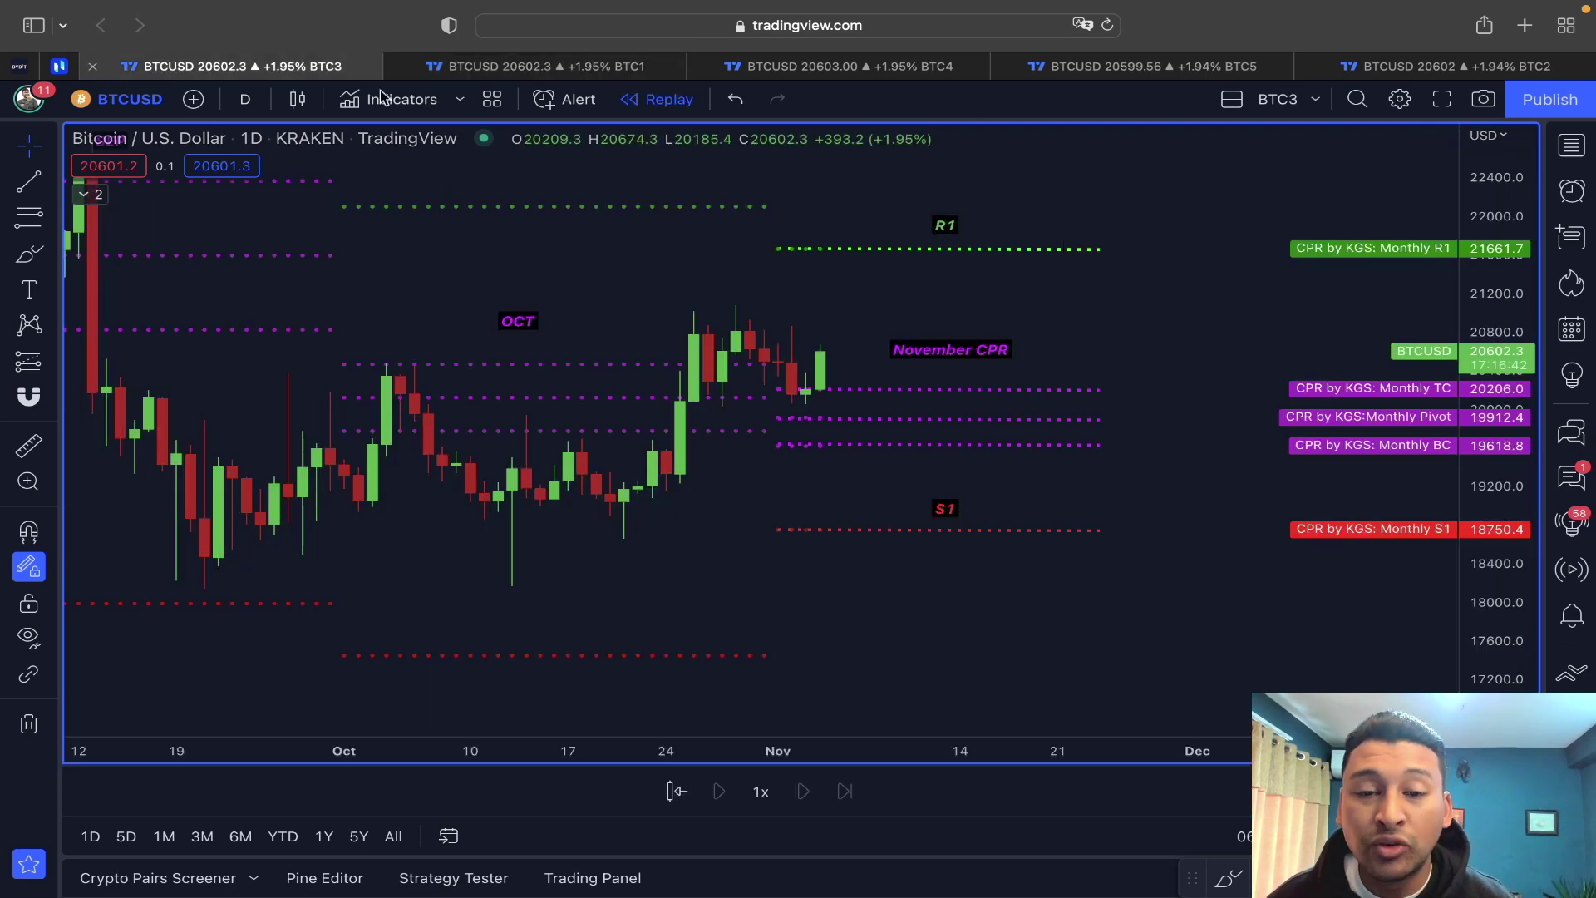
key(ctrl+Tab)
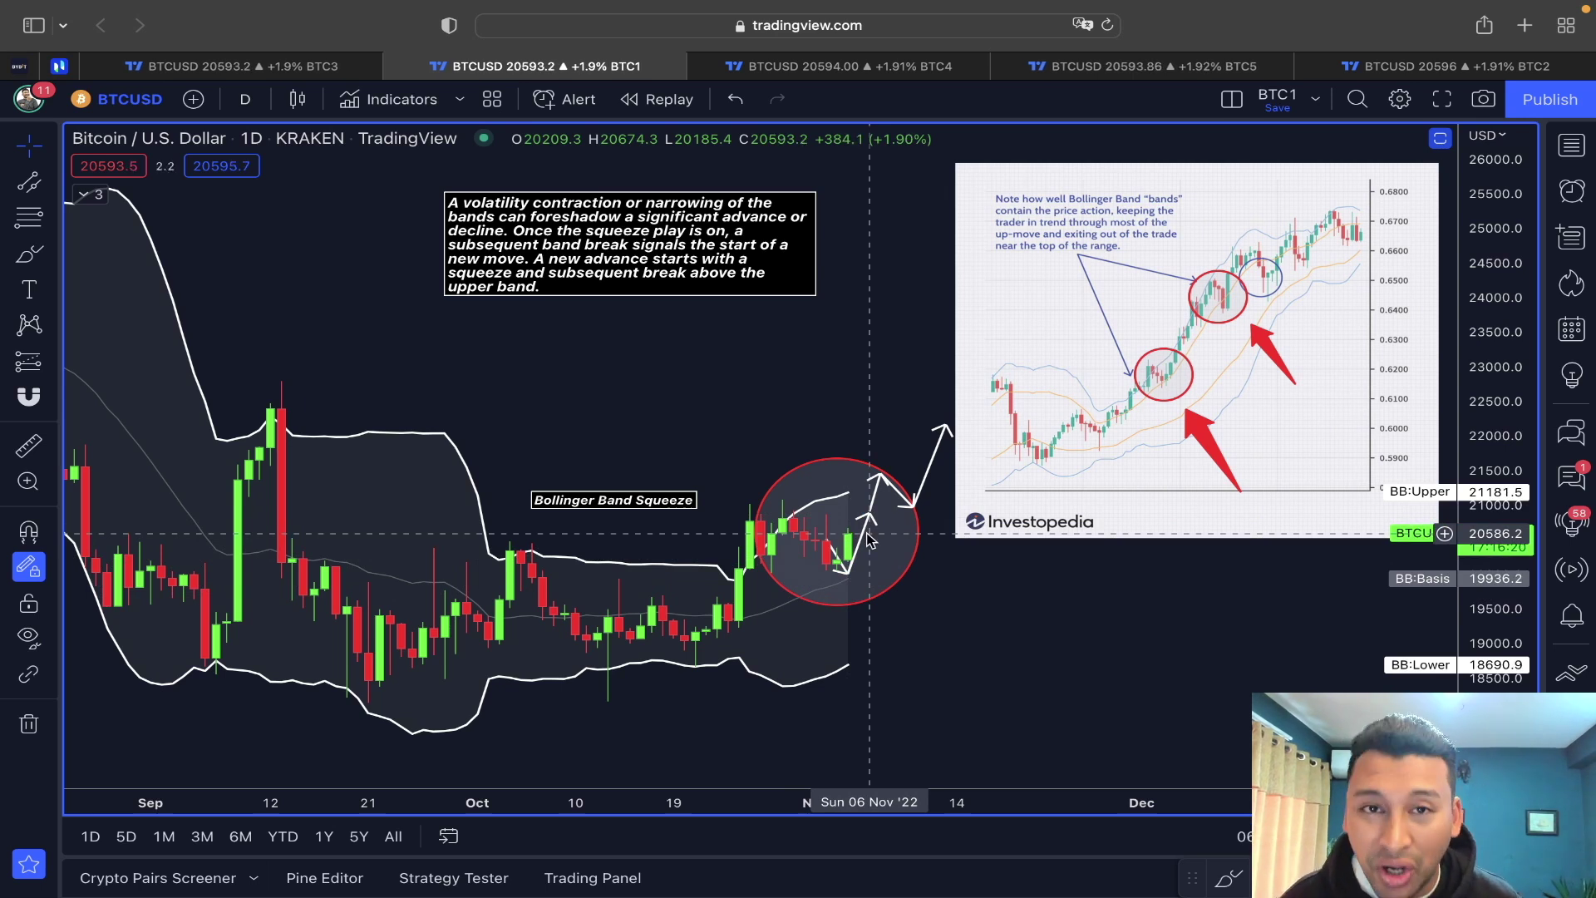
click(1293, 349)
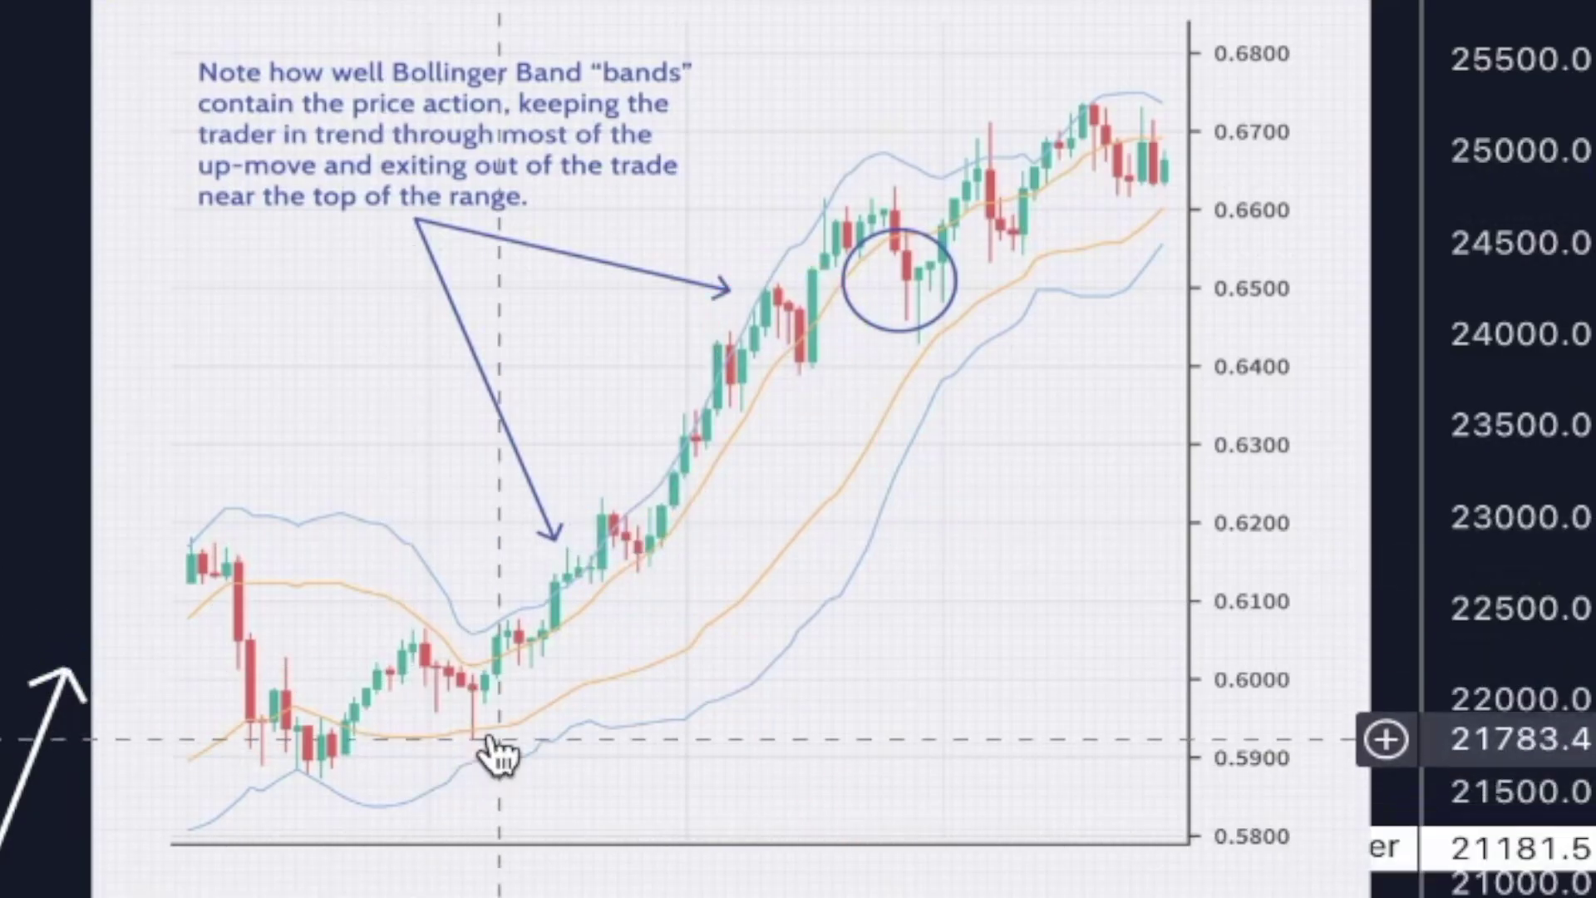
click(670, 538)
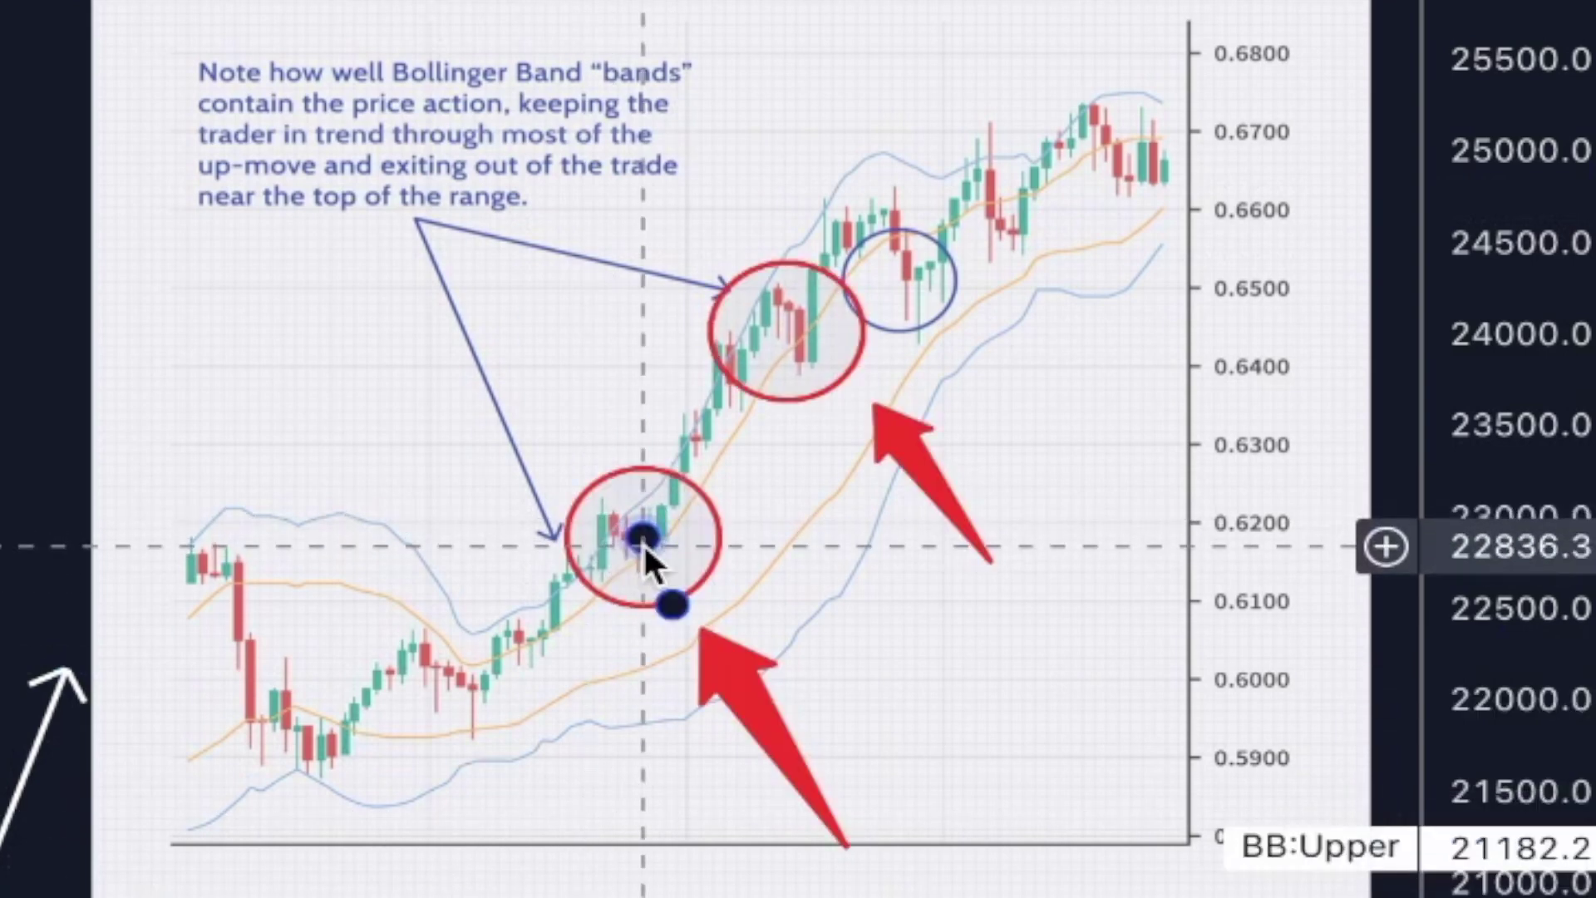
key(Escape)
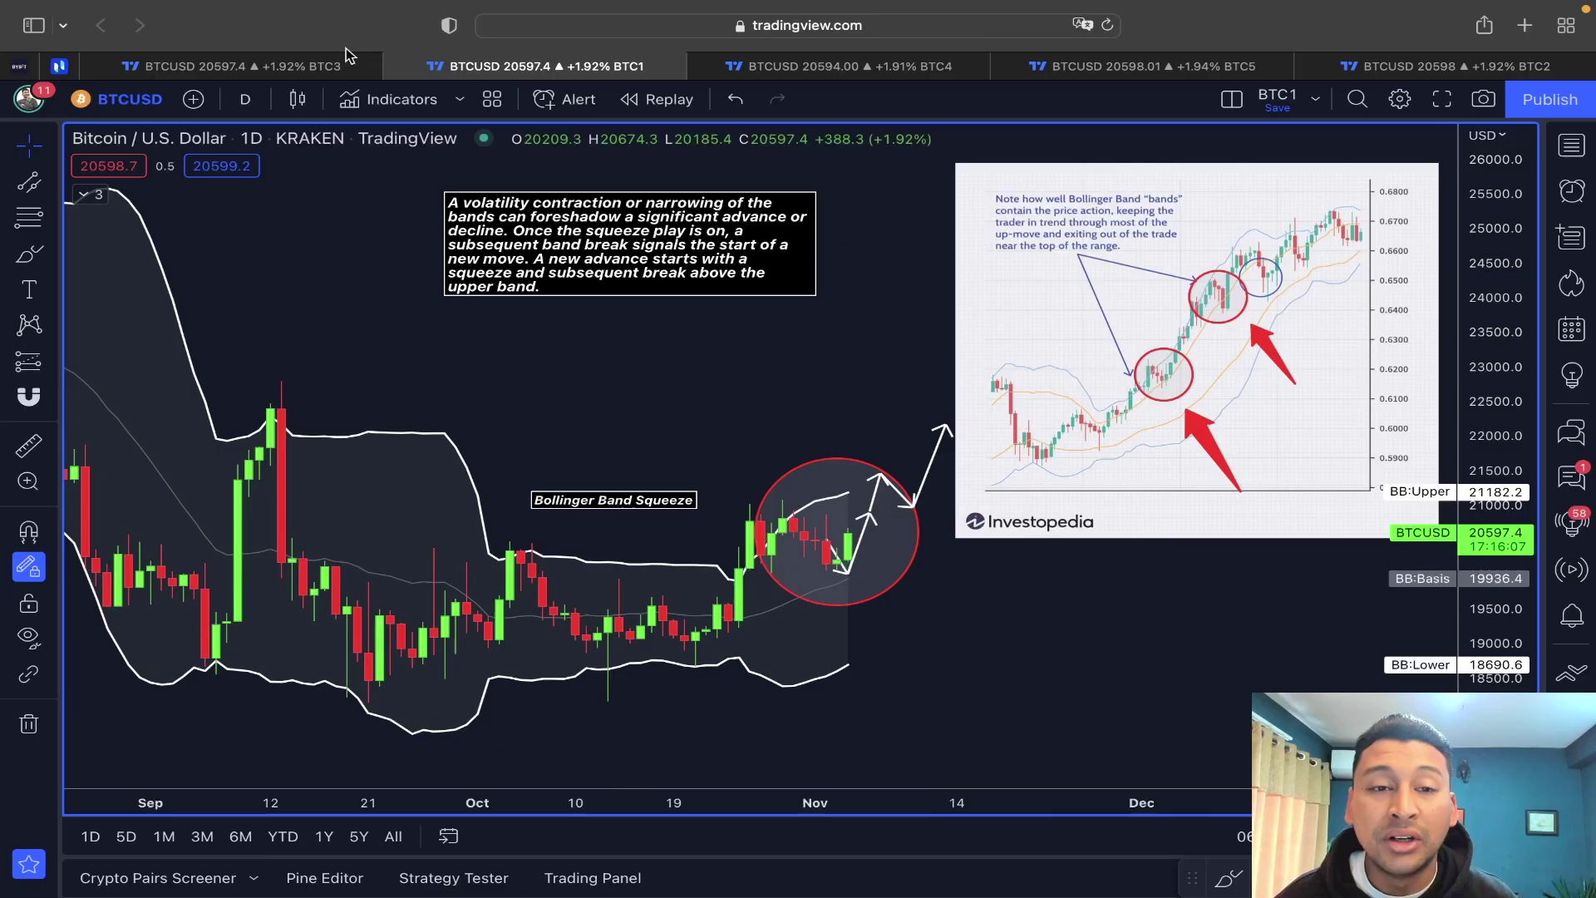
Compare the latest candle's position on the November CPR chart with the projected arrow path on the Bollinger Band chart.
click(347, 60)
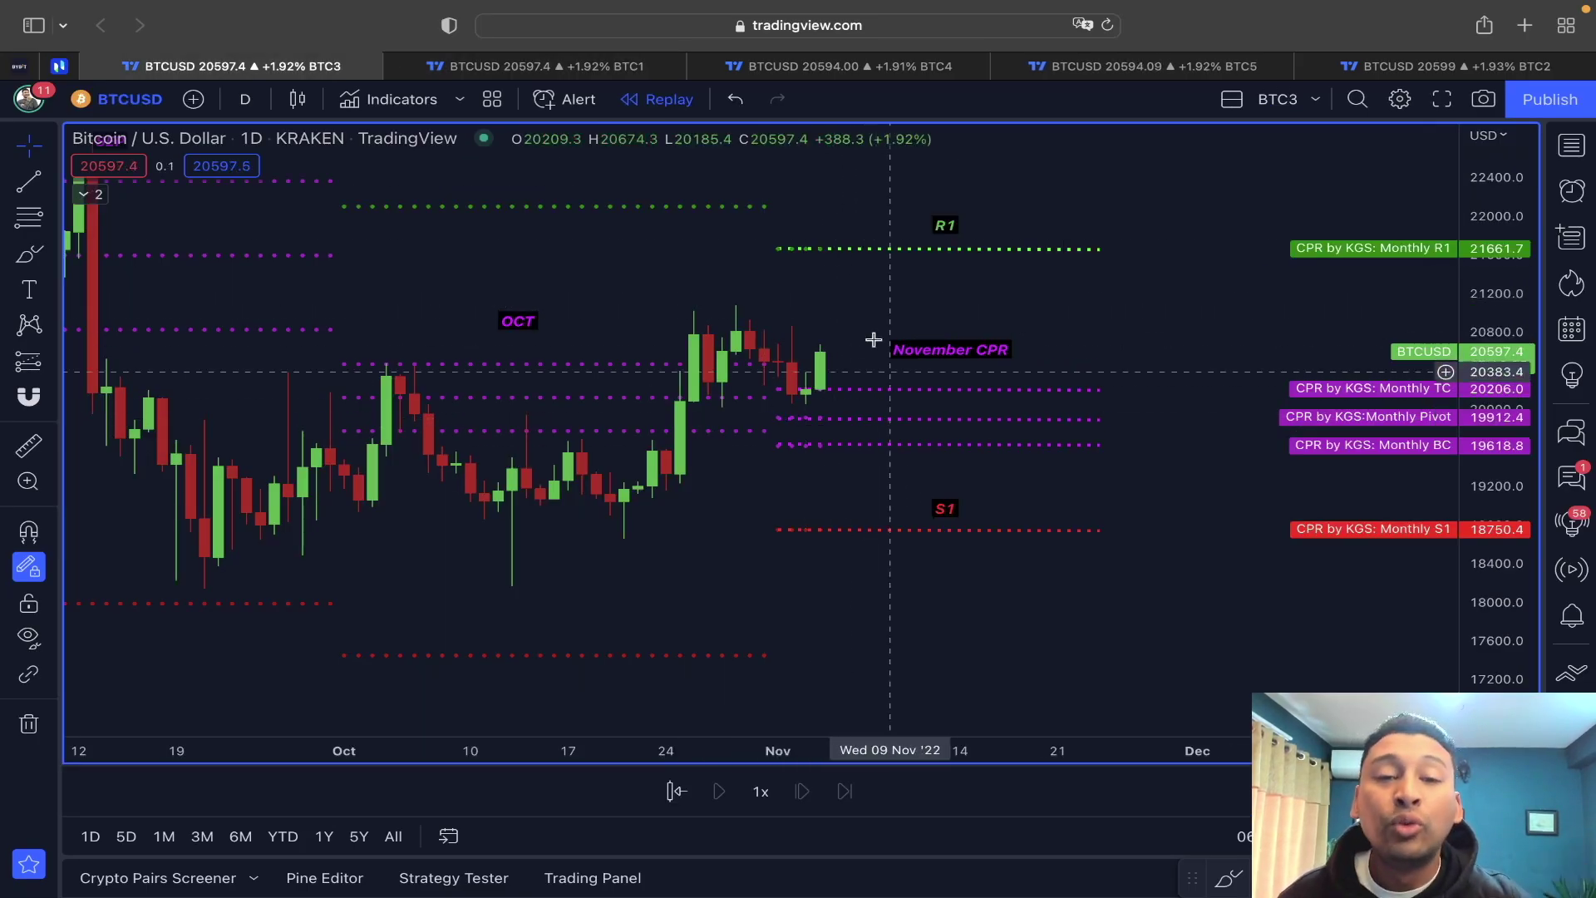
click(595, 63)
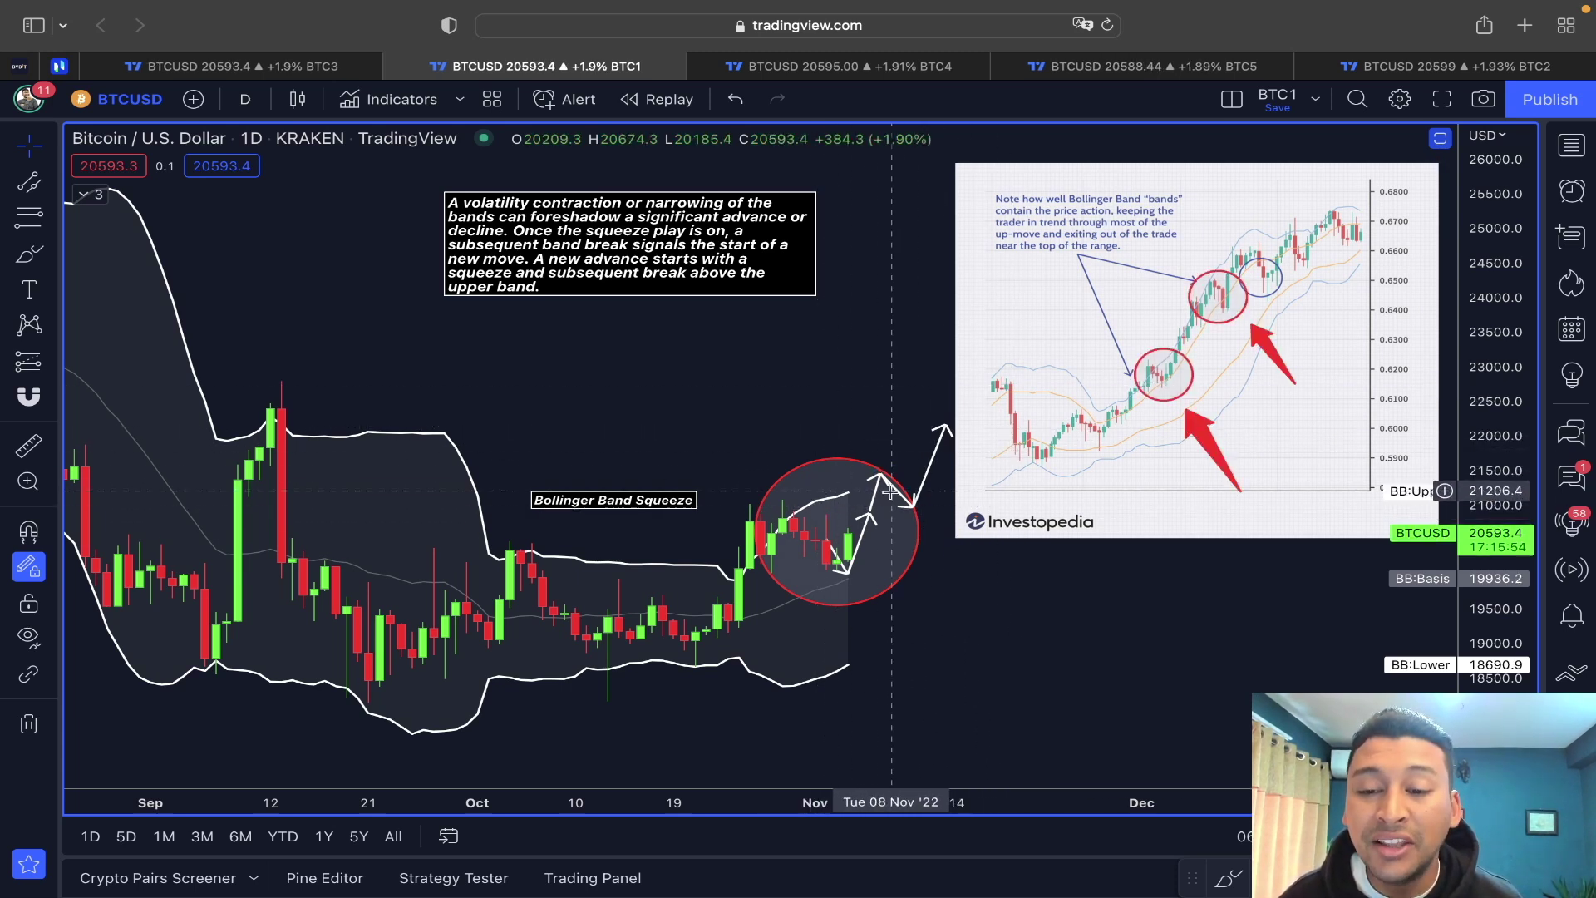
click(976, 428)
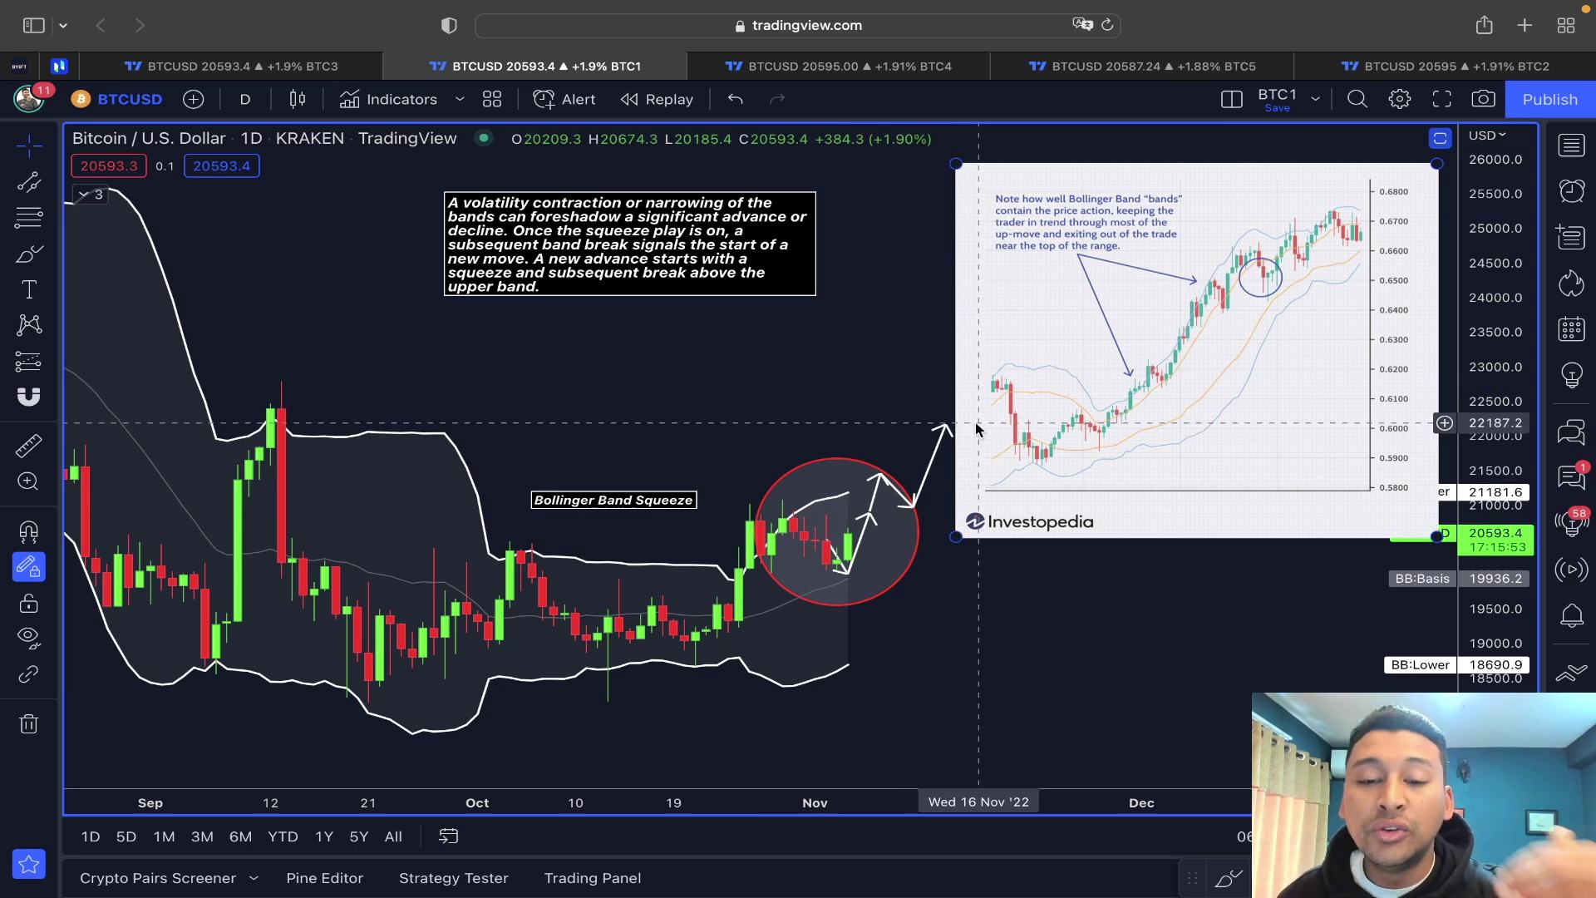
click(931, 465)
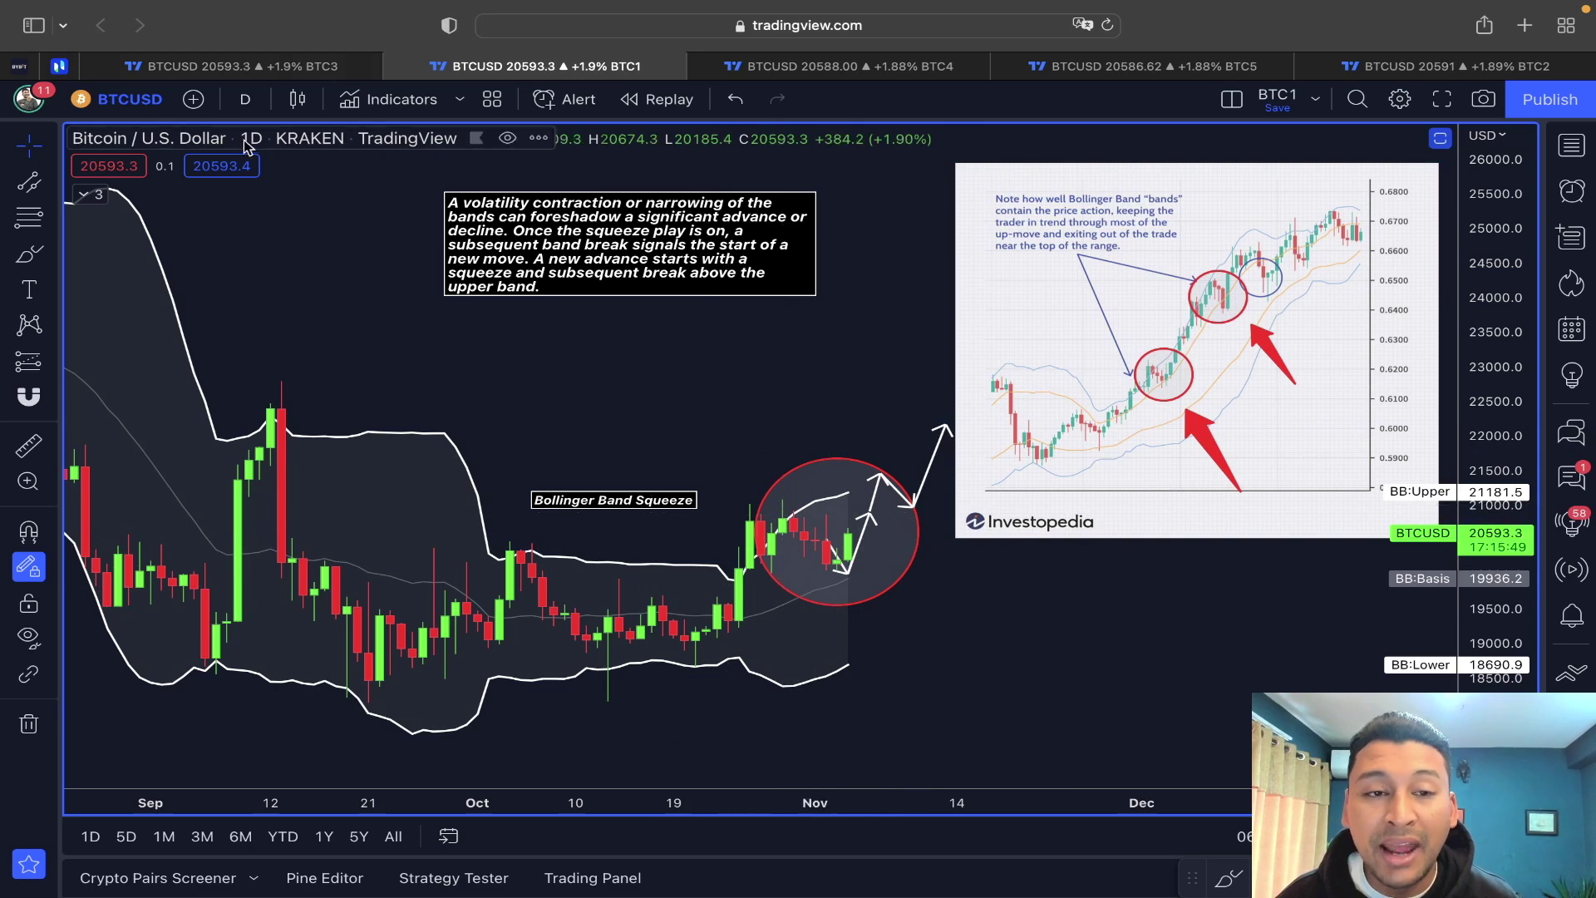
click(265, 62)
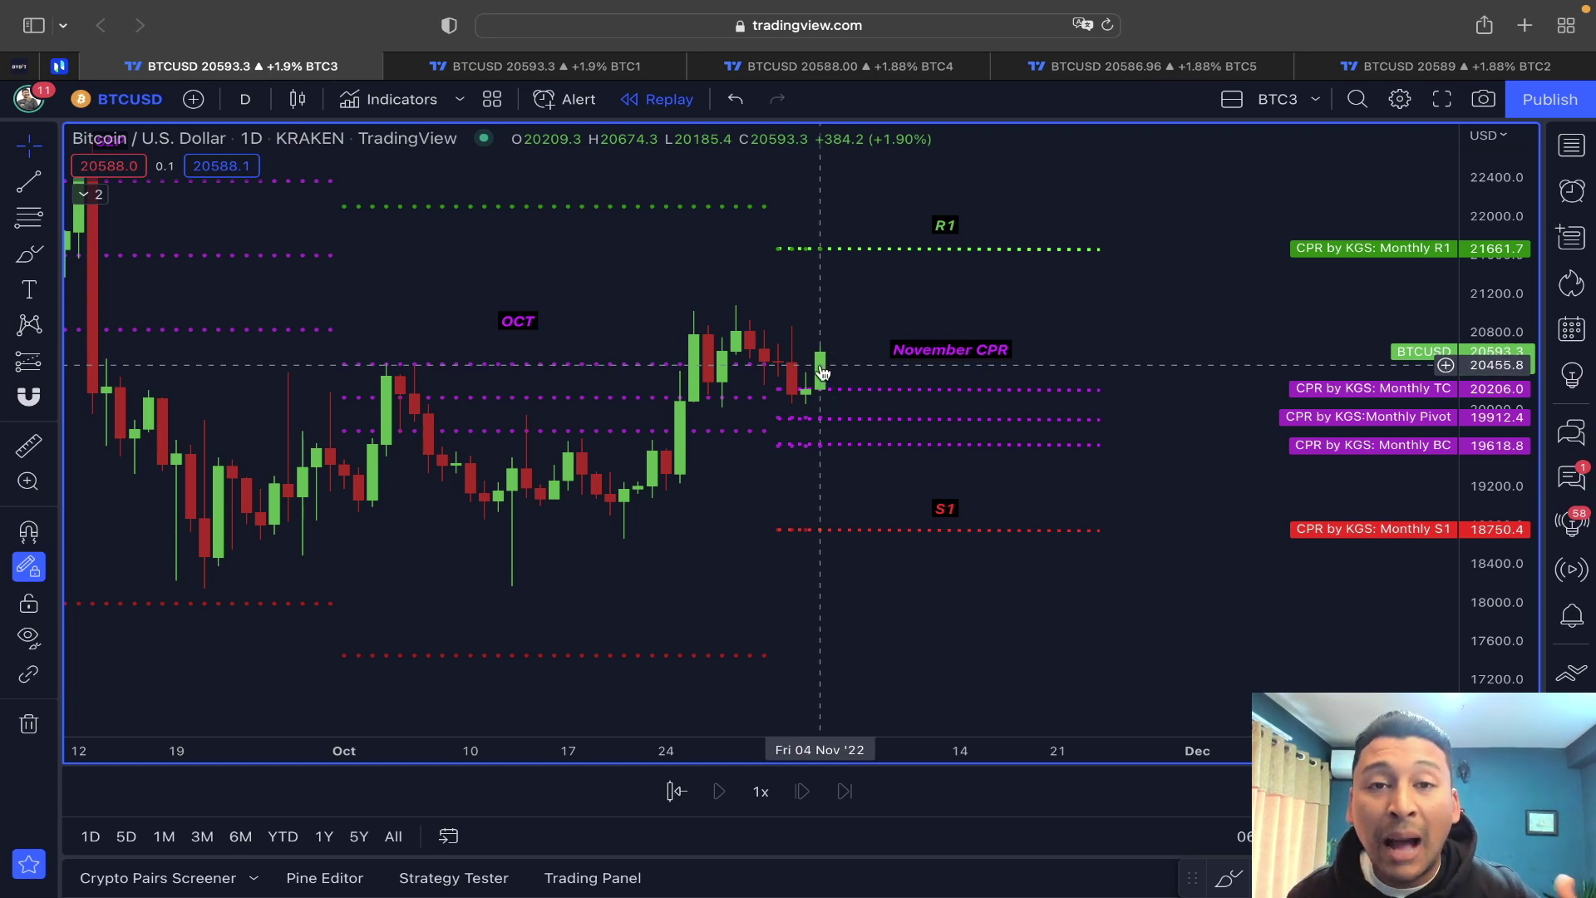
click(532, 66)
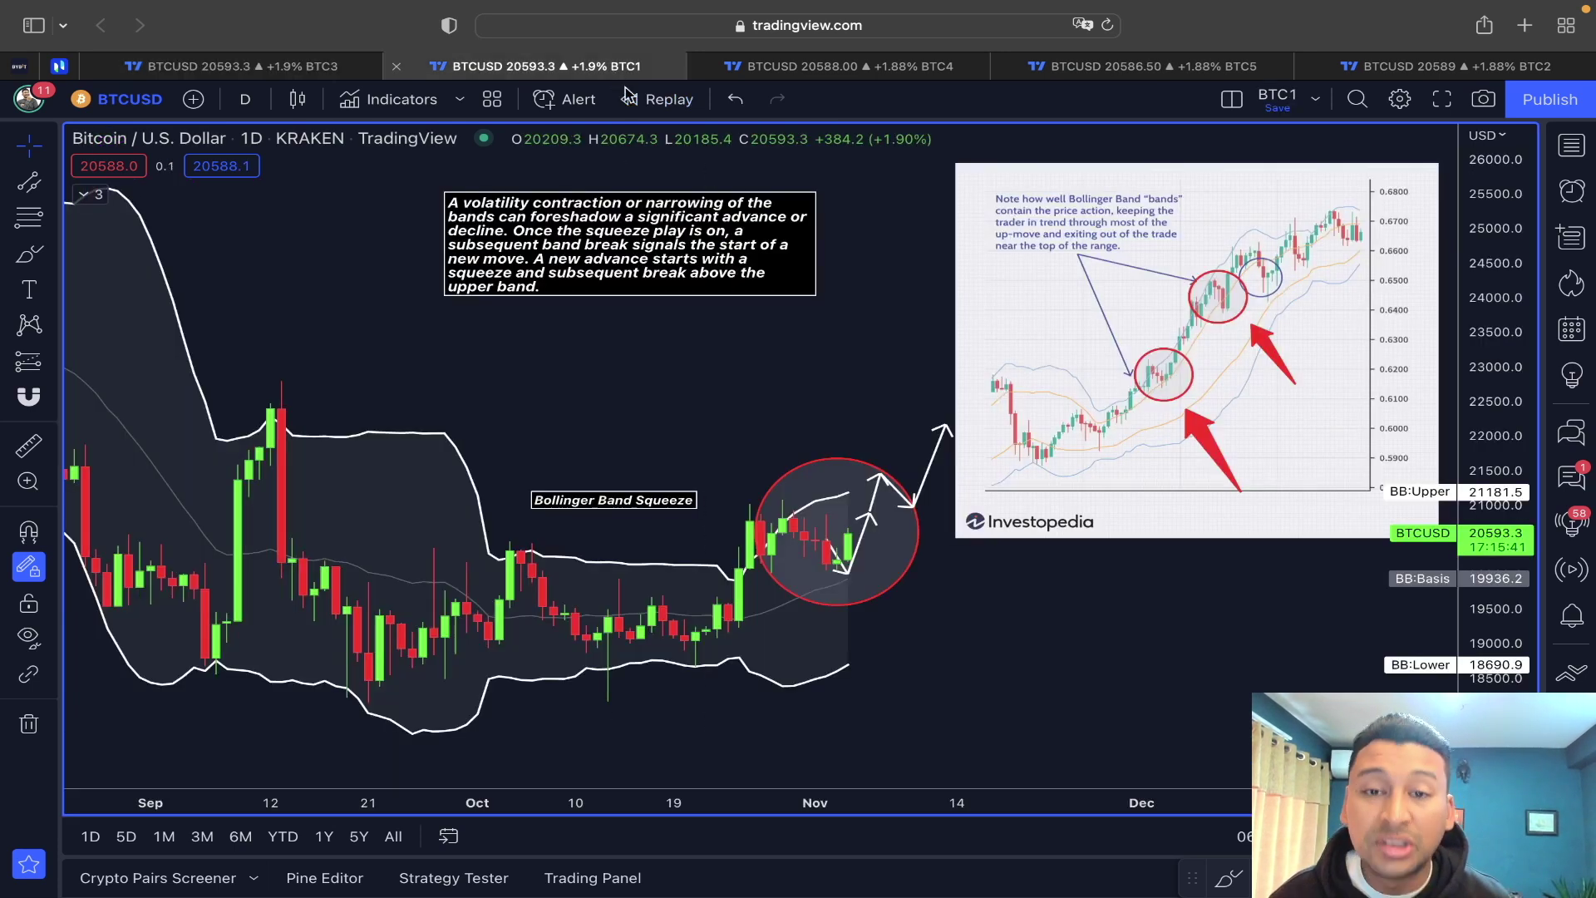
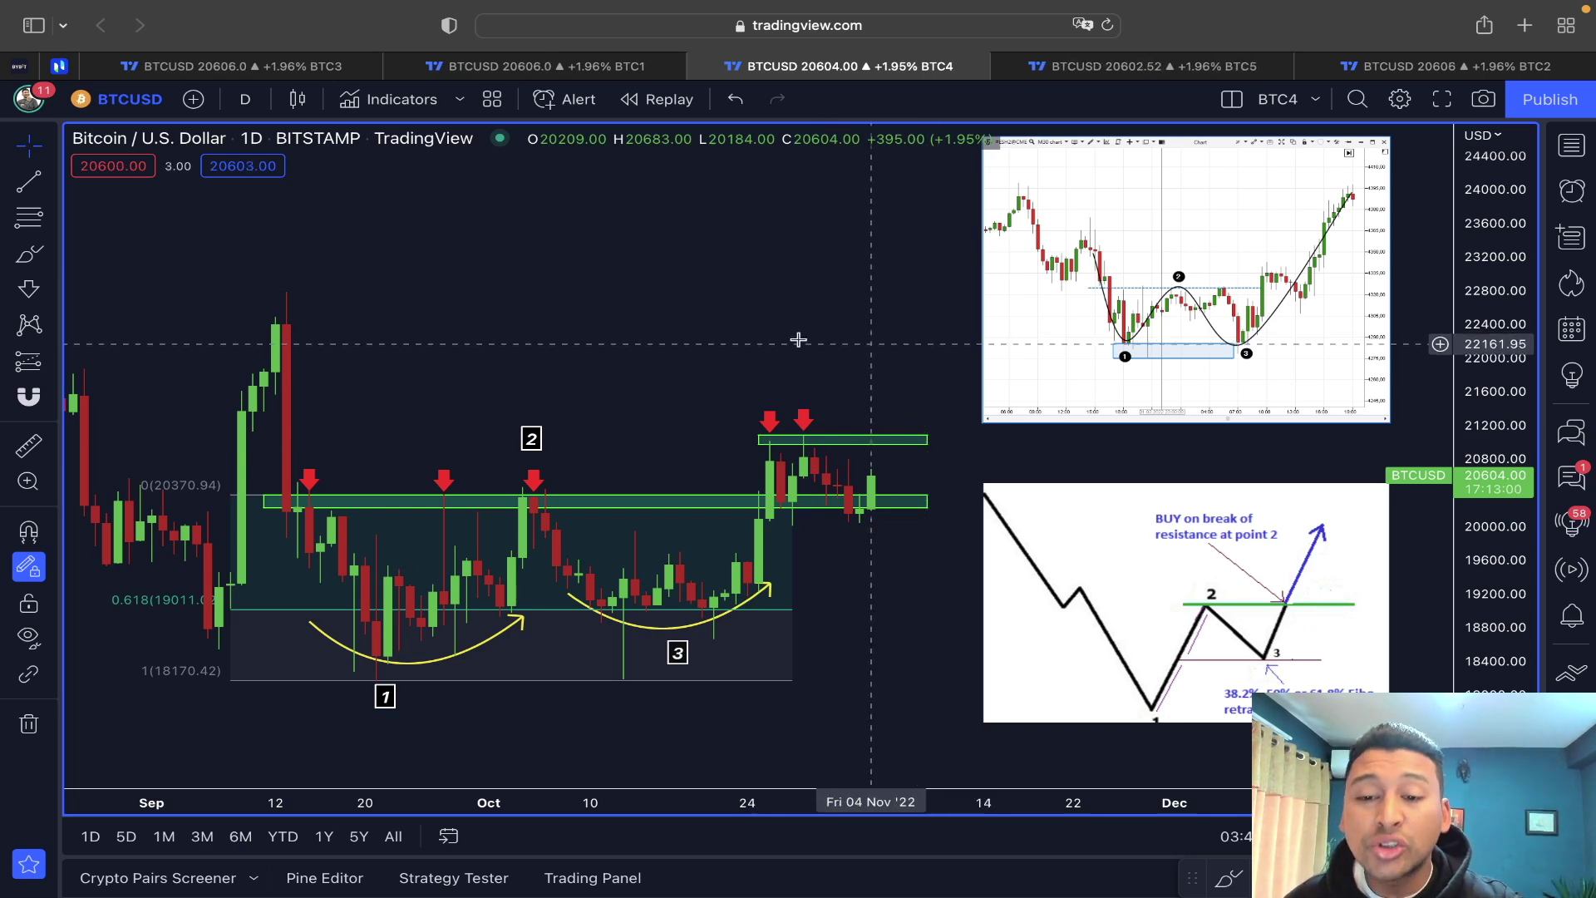
Brush freehand arrows across the lower and upper green zones, then undo both strokes.
click(28, 254)
drag(729, 494, 919, 499)
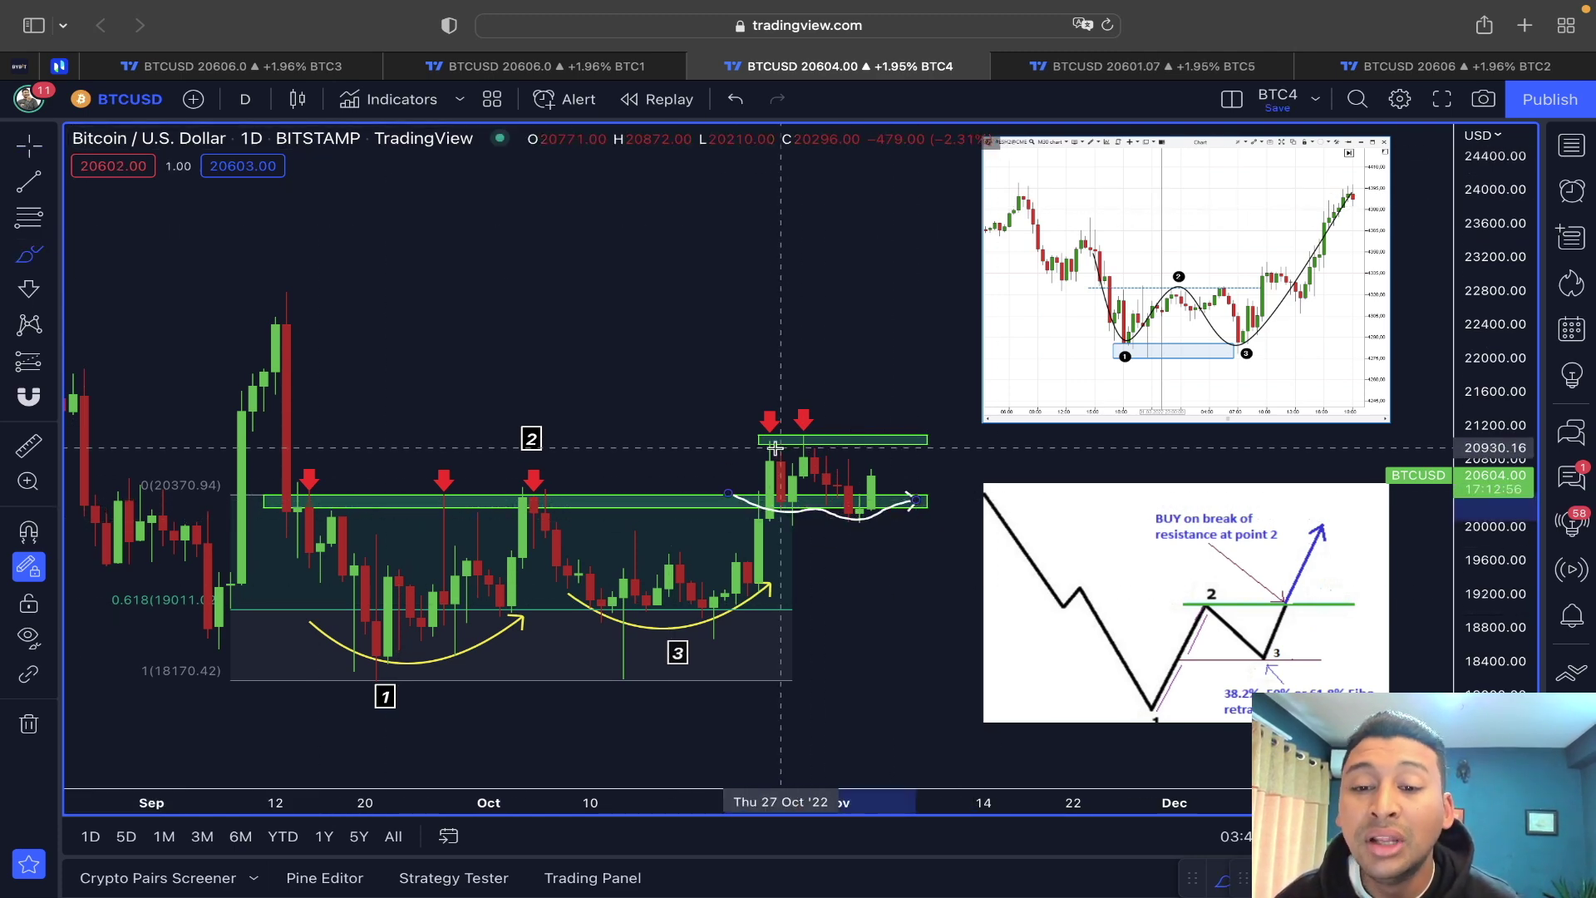
drag(728, 447, 960, 436)
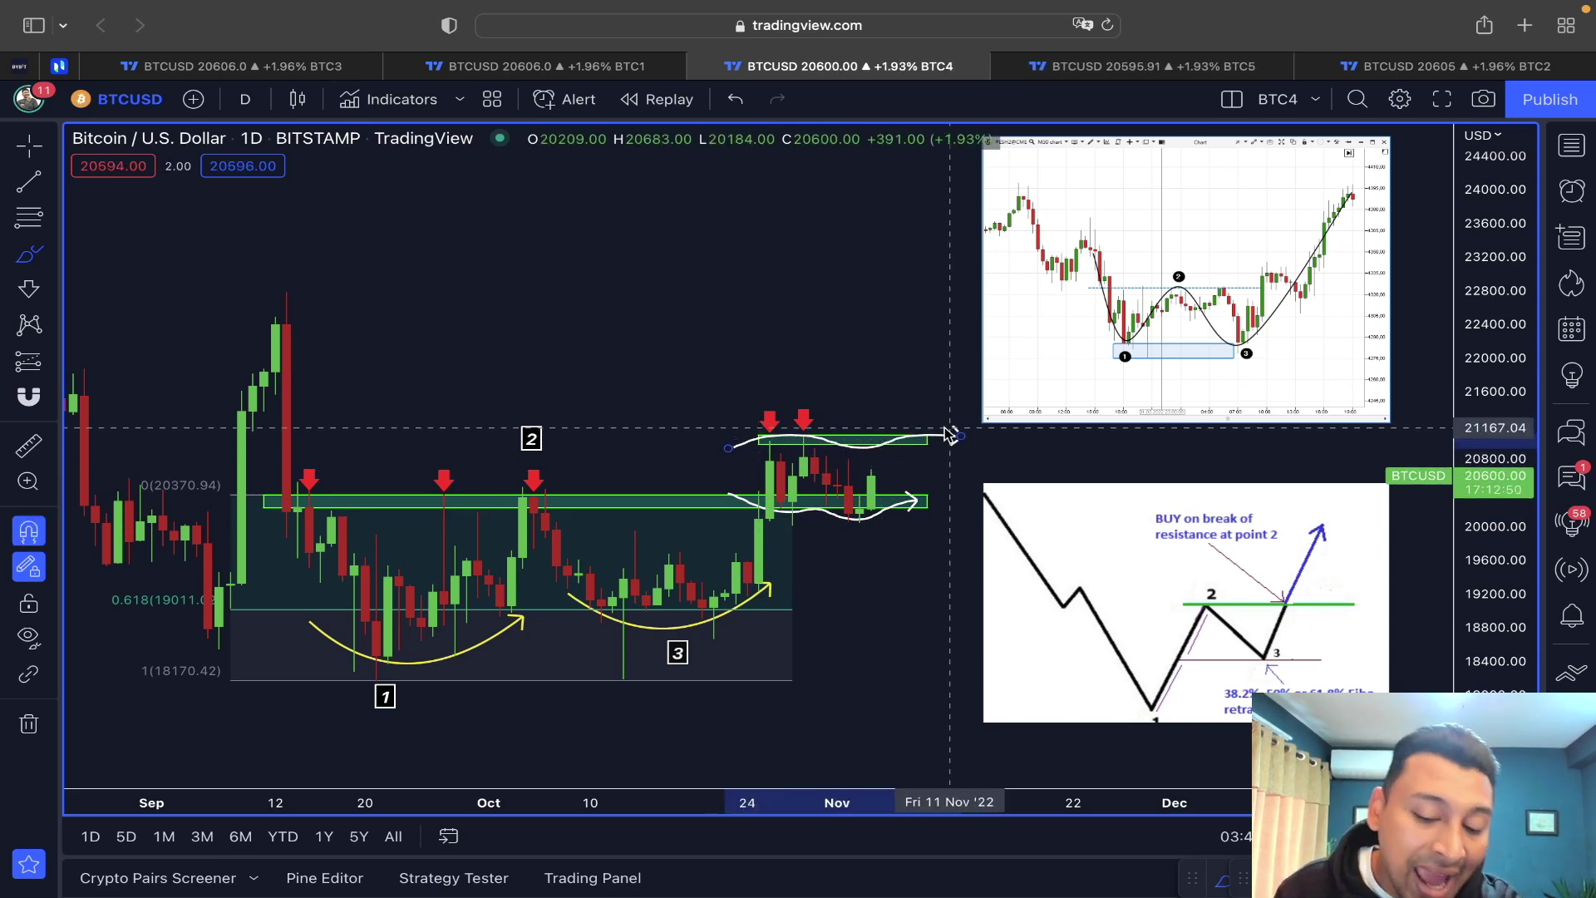
key(super+z)
key(super+z)
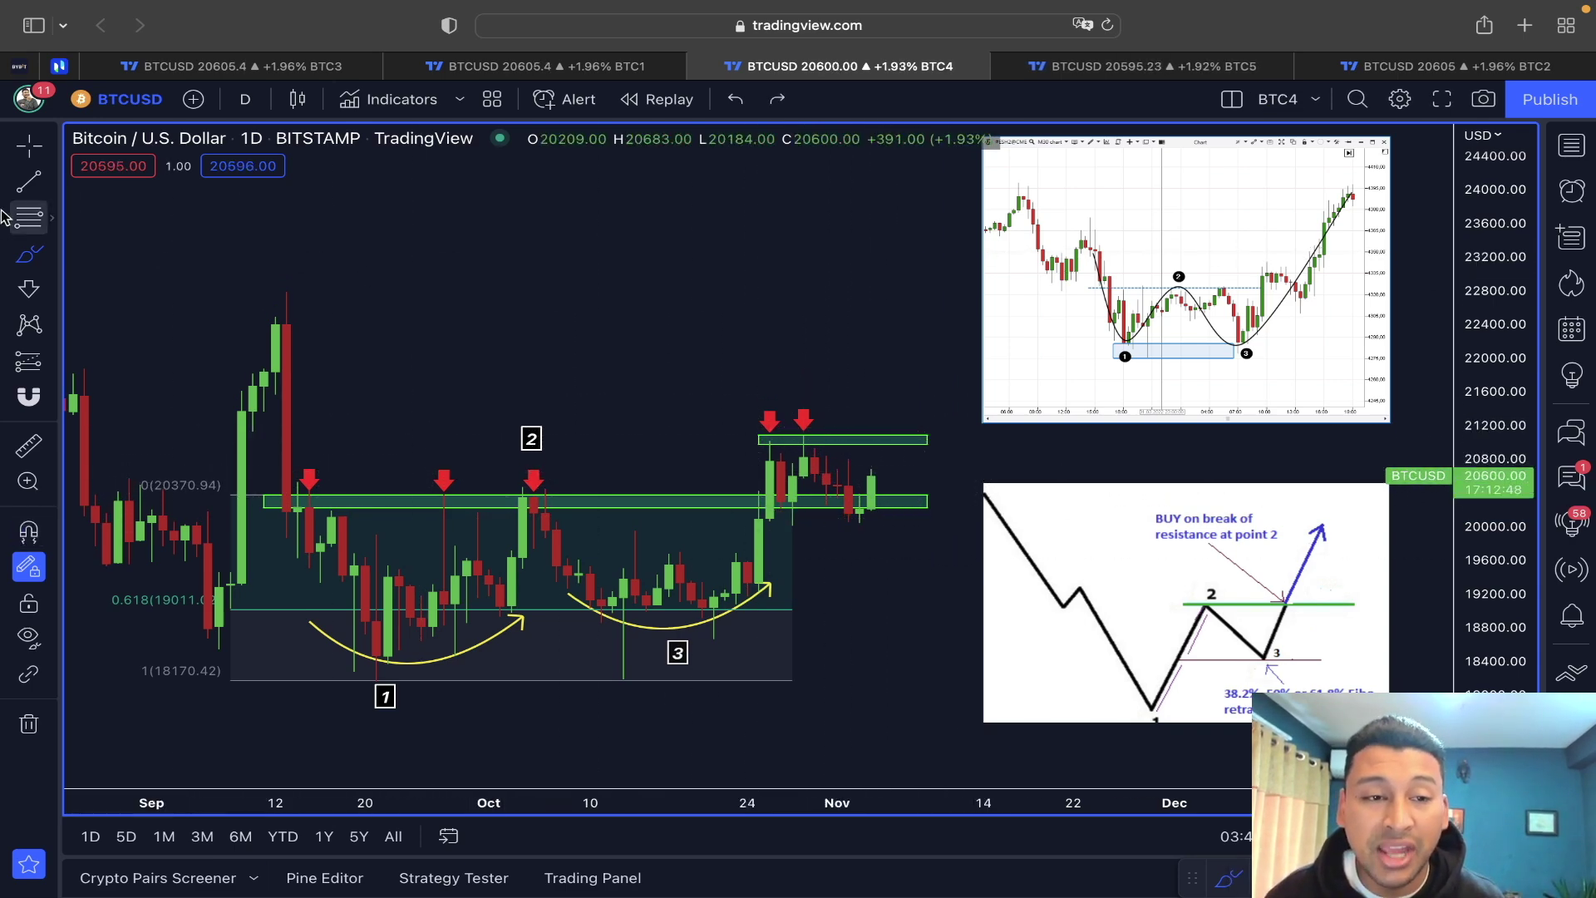
Draw a vertical trend line at point 2 for the pattern's height and project it upward from the neckline to about 22505.
click(29, 191)
drag(533, 496, 533, 656)
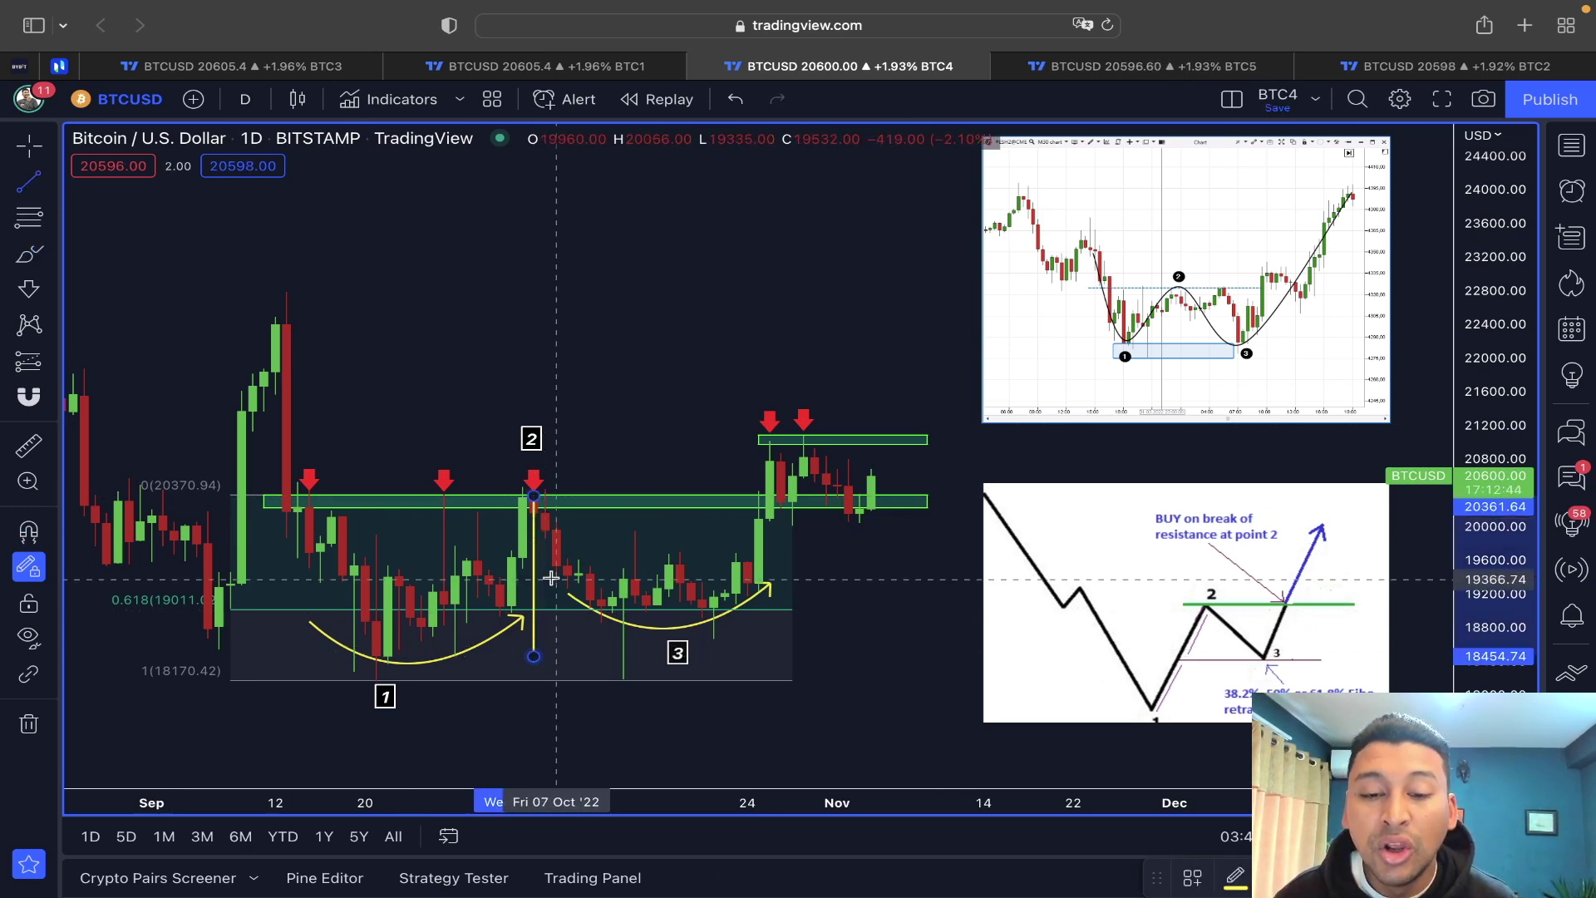
drag(536, 552, 541, 336)
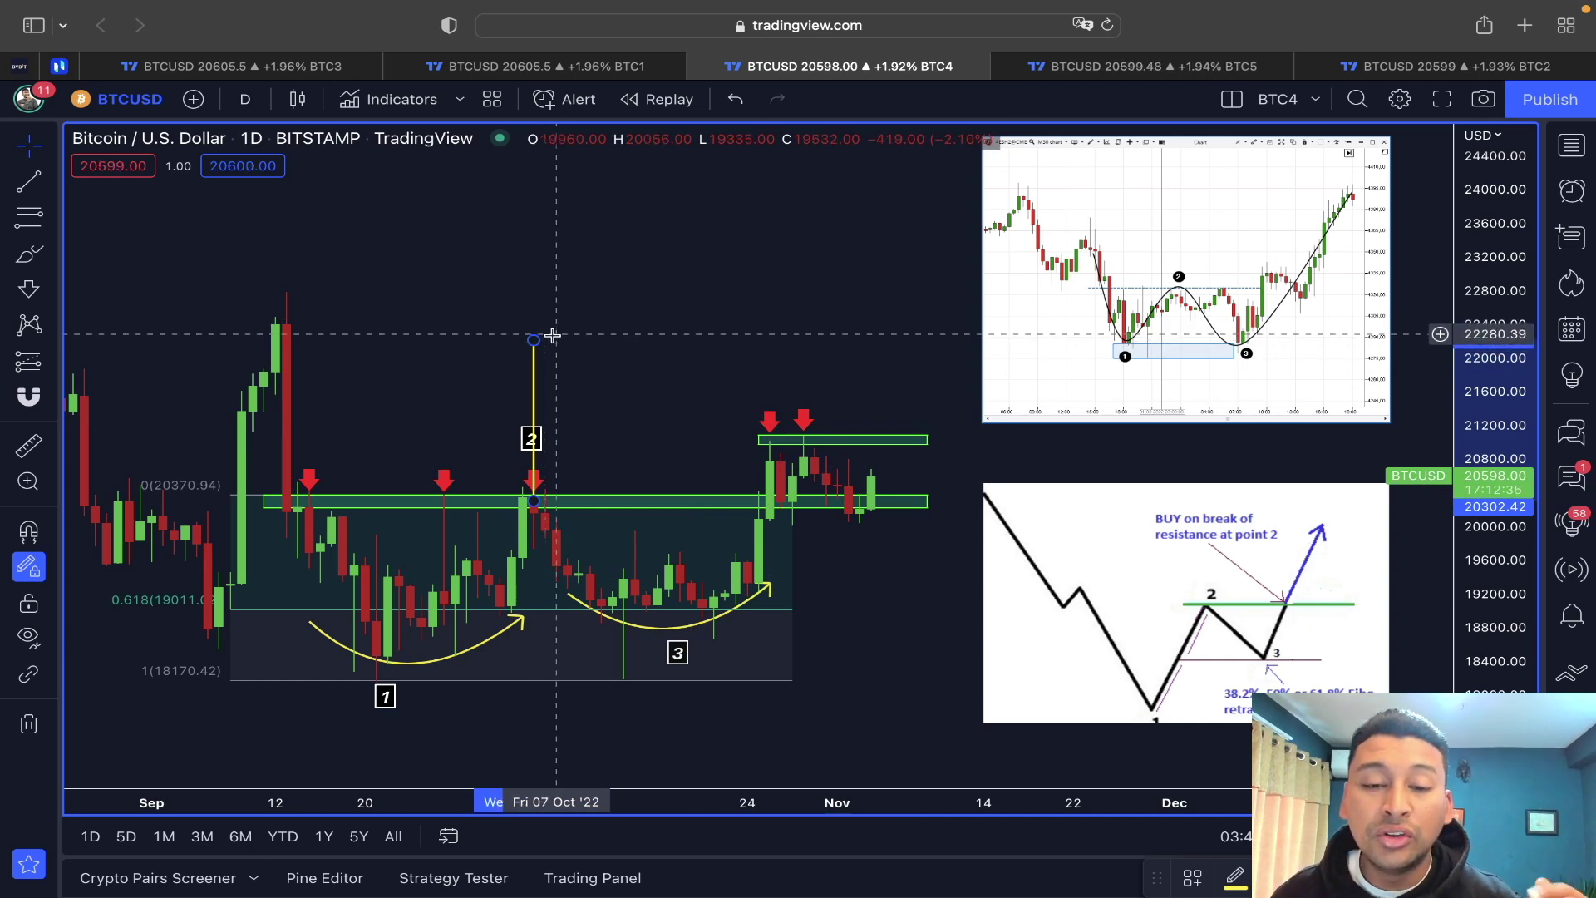
drag(533, 338, 533, 315)
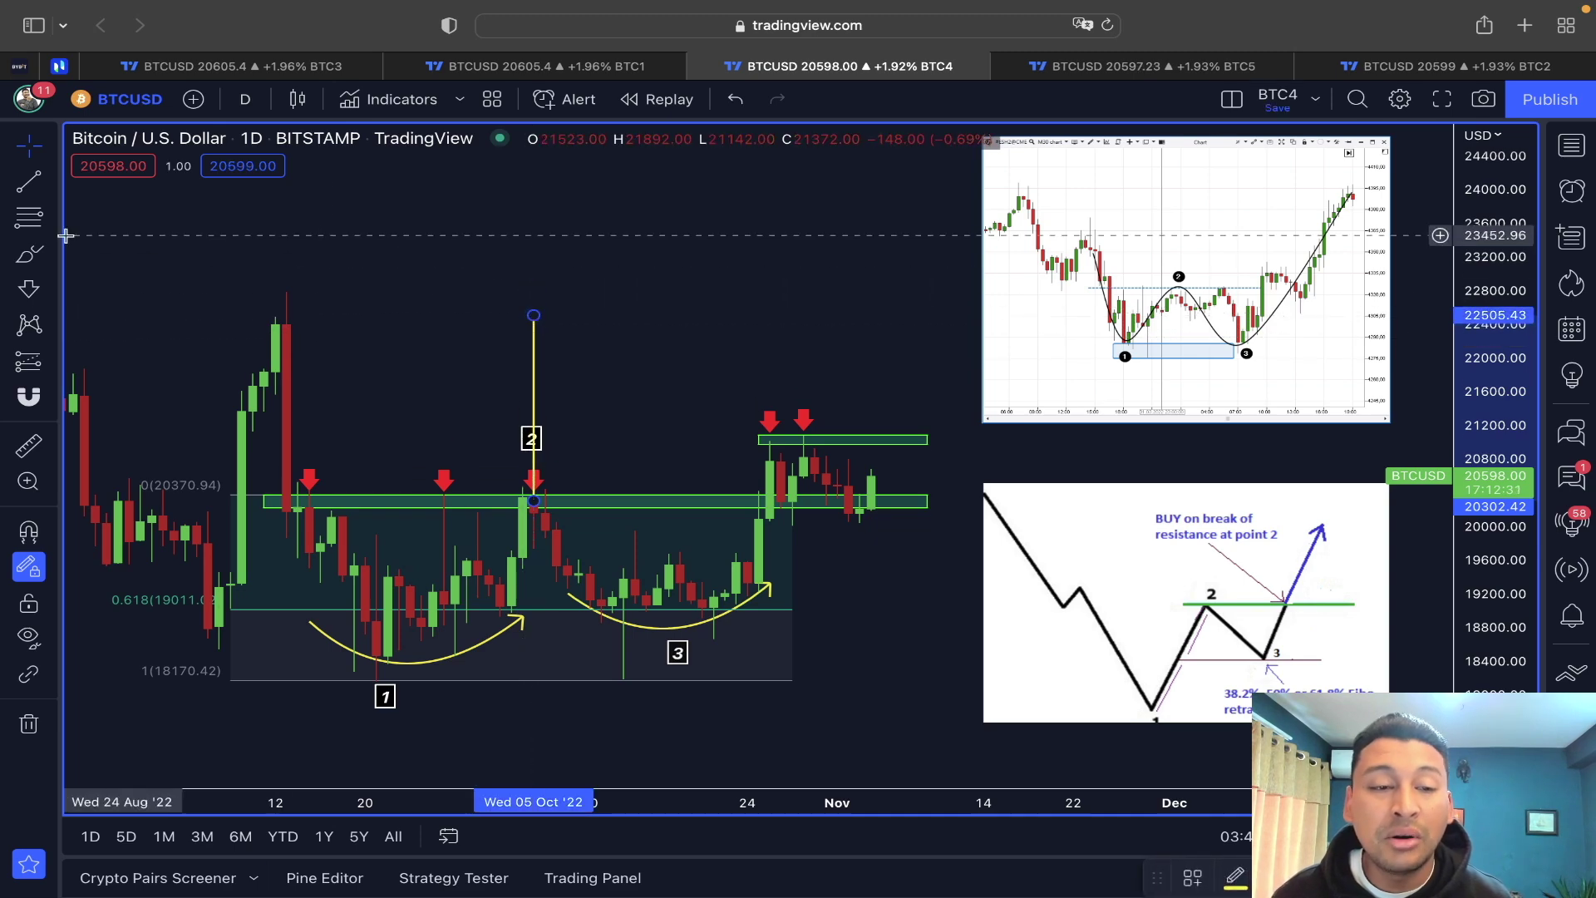
Draw a rectangle as the target zone between about 22375 and 22754, from 2 September to mid-November 2022.
click(47, 258)
click(108, 335)
click(163, 298)
click(971, 325)
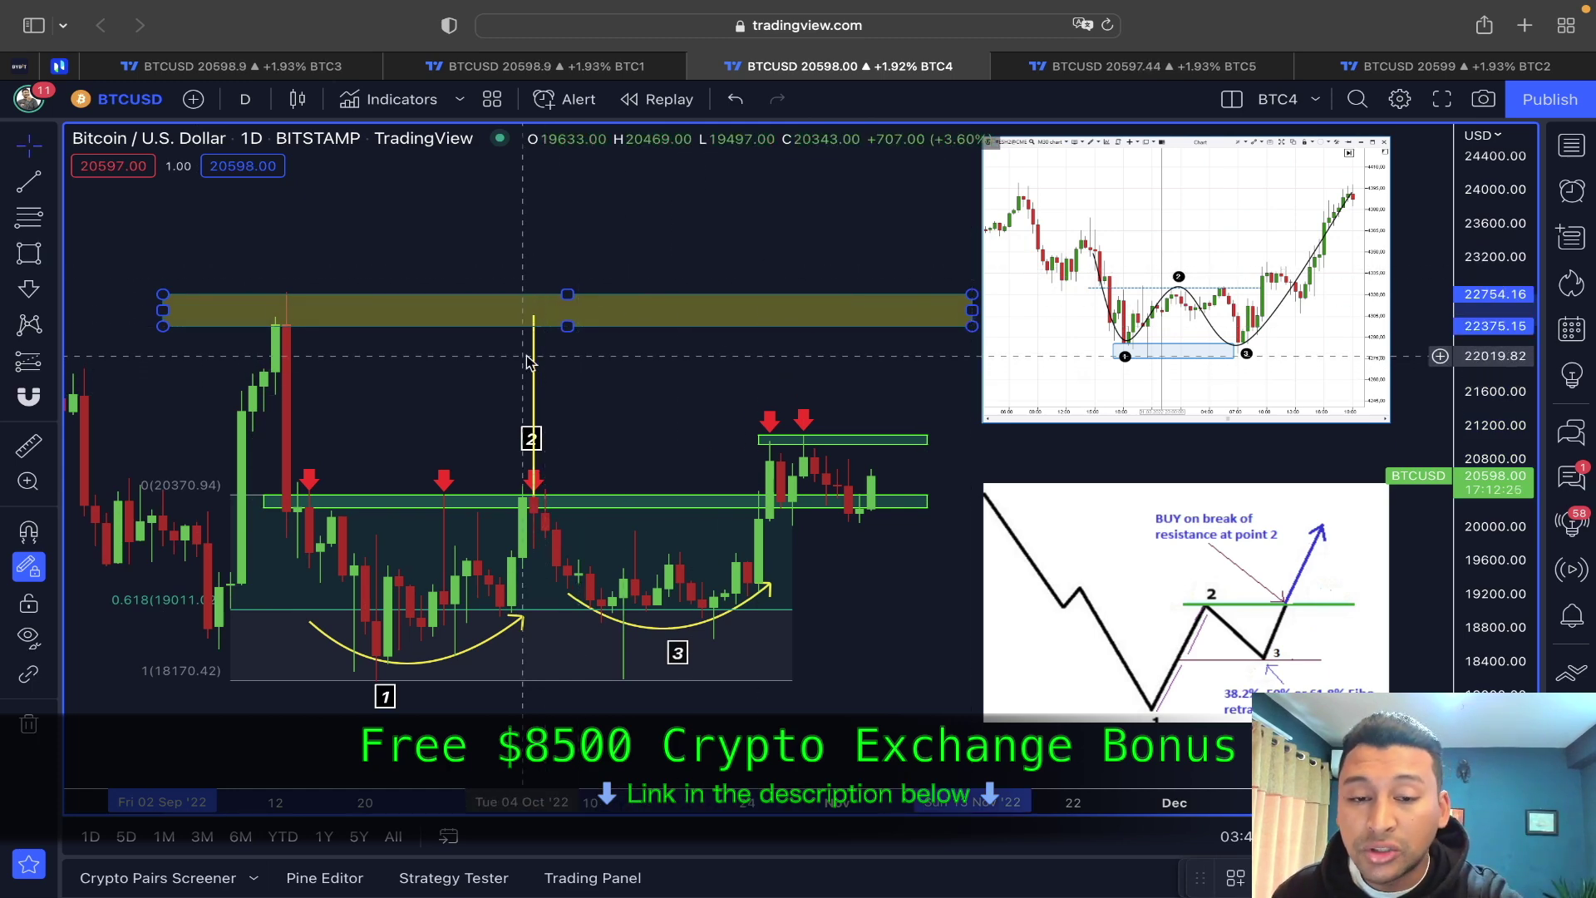
Delete the vertical projection line at point 2.
click(527, 360)
key(Delete)
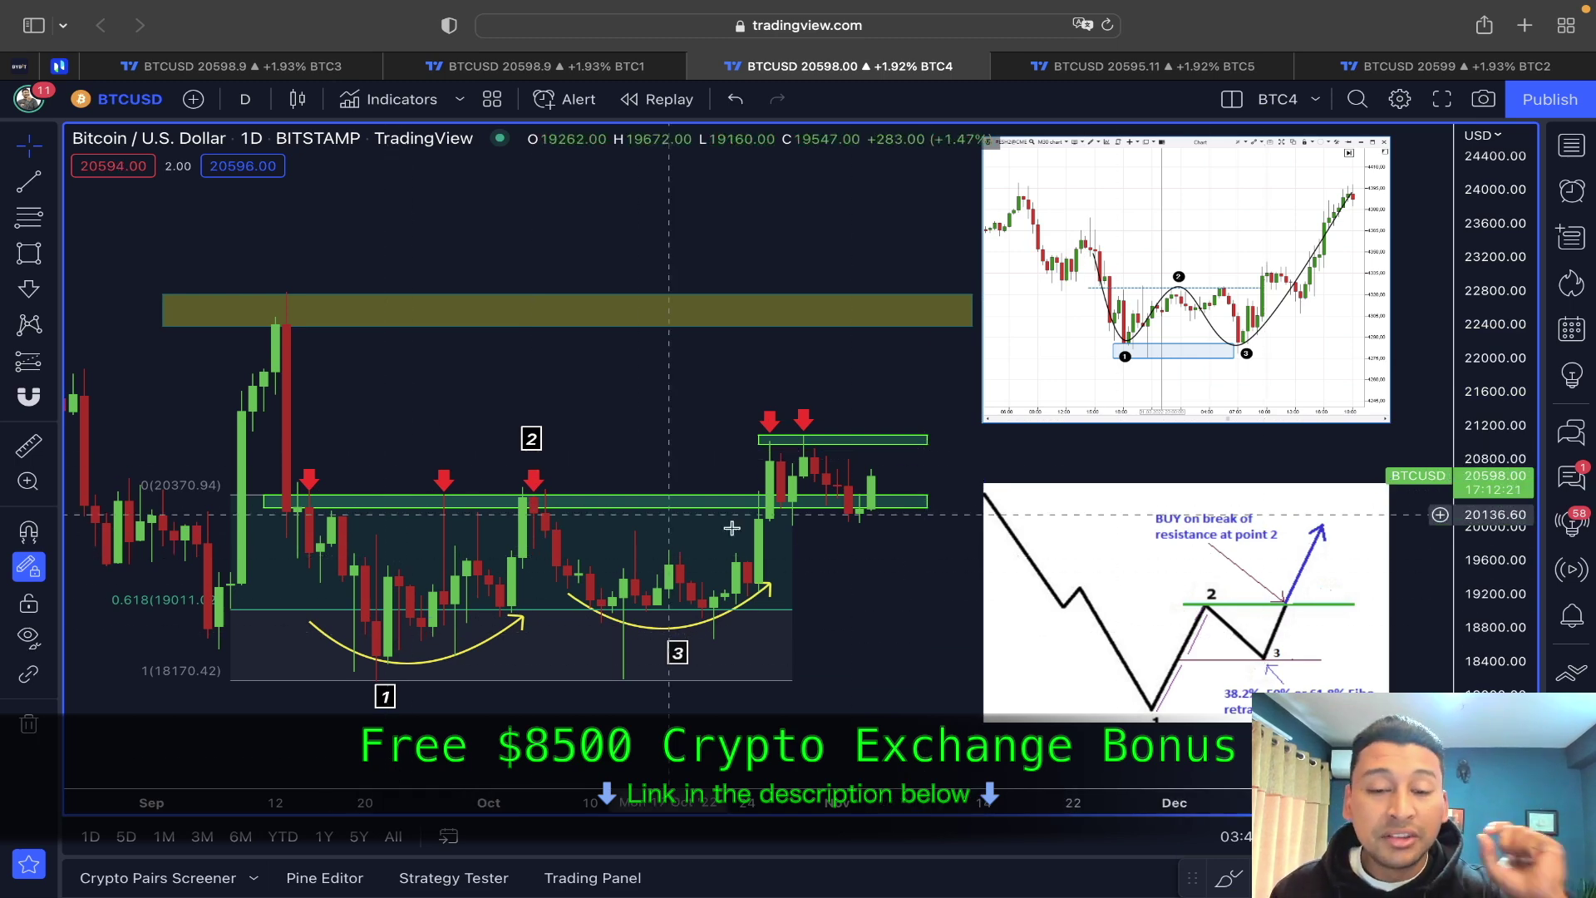
click(793, 511)
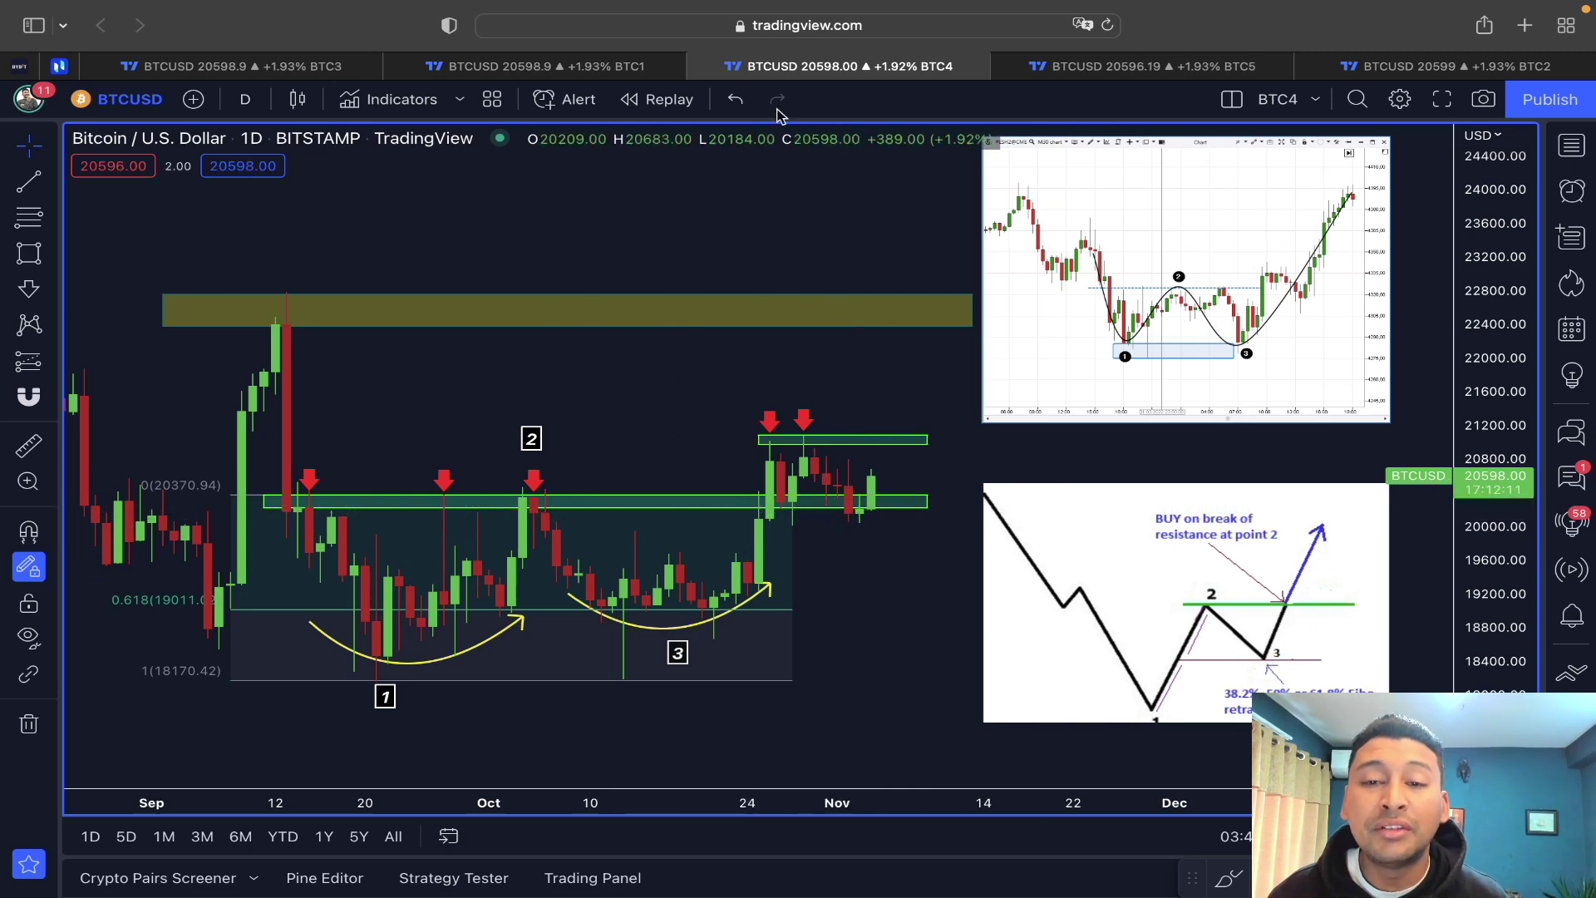
Place a Trend-Based Fib Extension from about 18170 on 7 October to 21060 on 25 October and 20006 on 15 November.
click(51, 185)
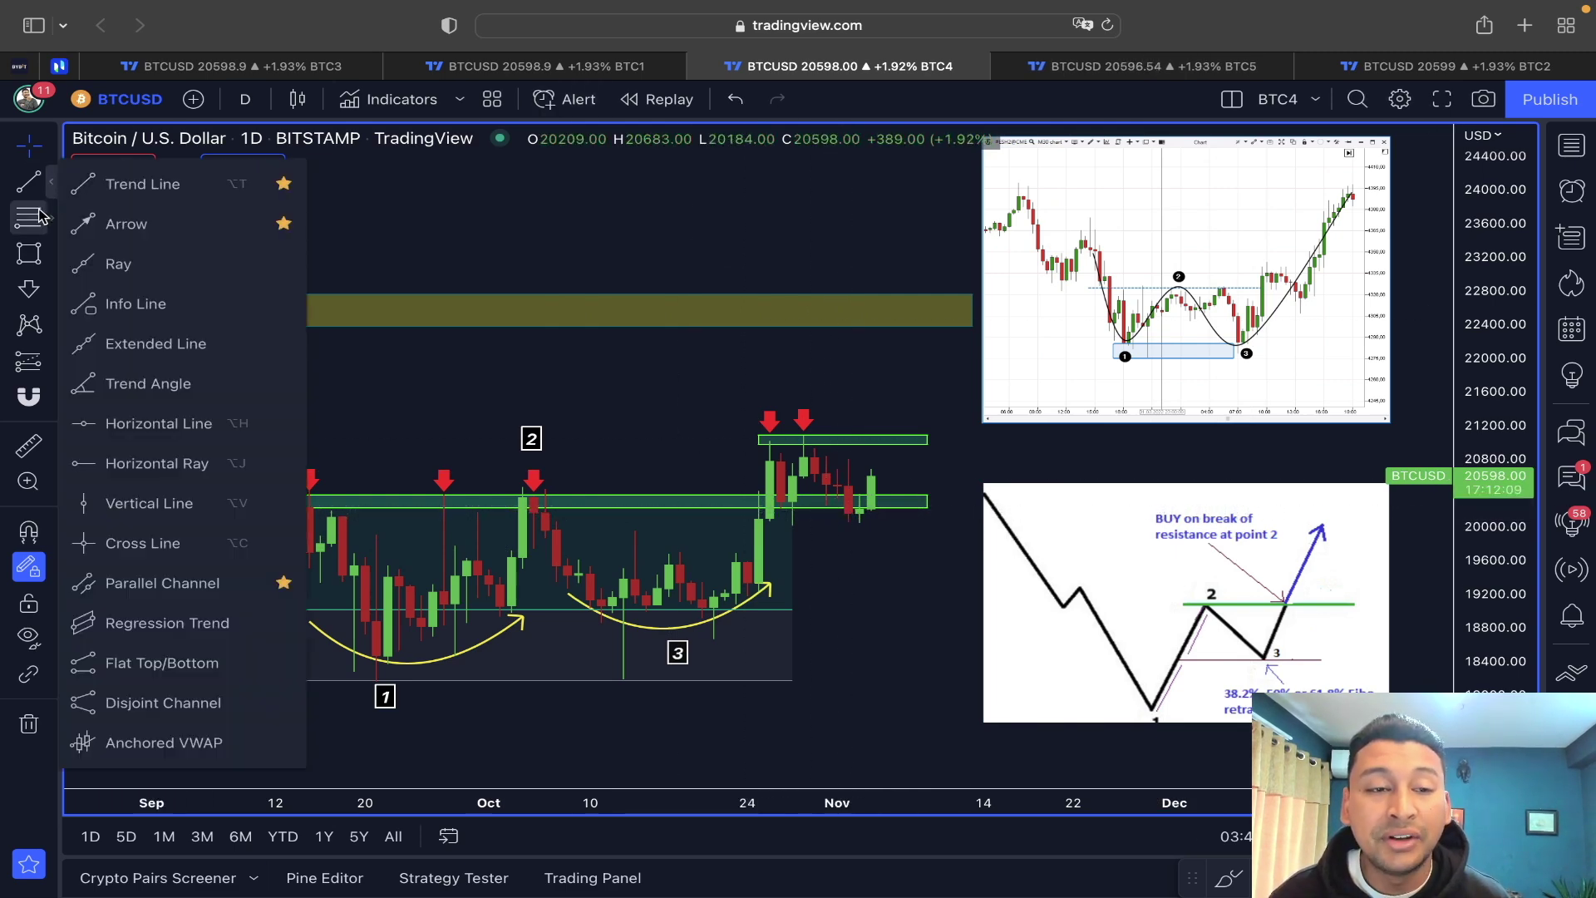
click(51, 216)
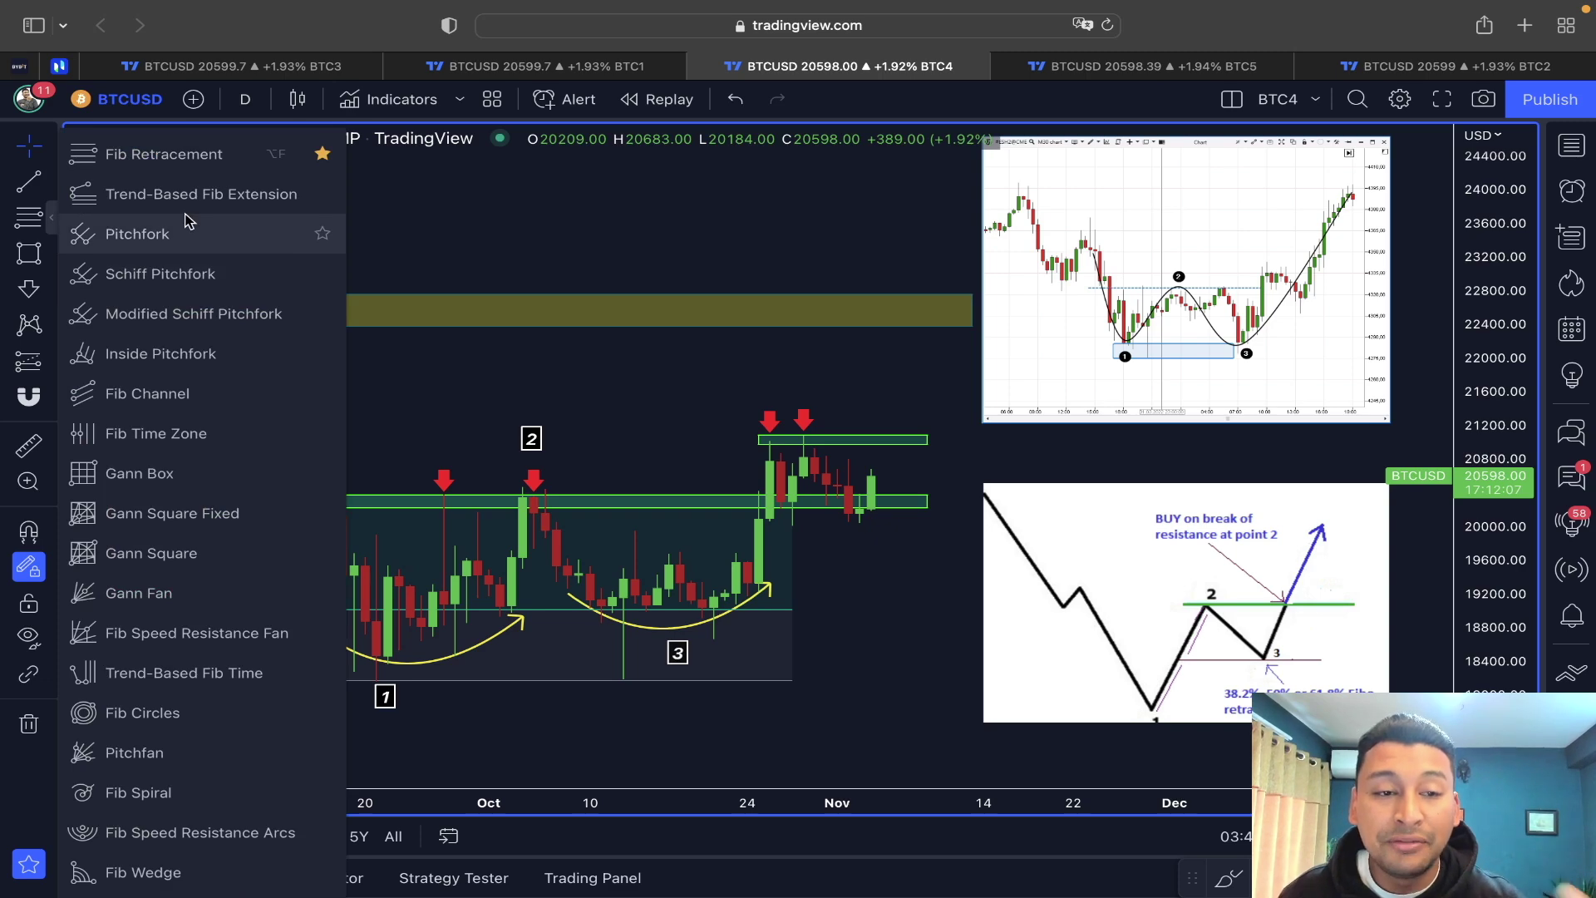
click(193, 195)
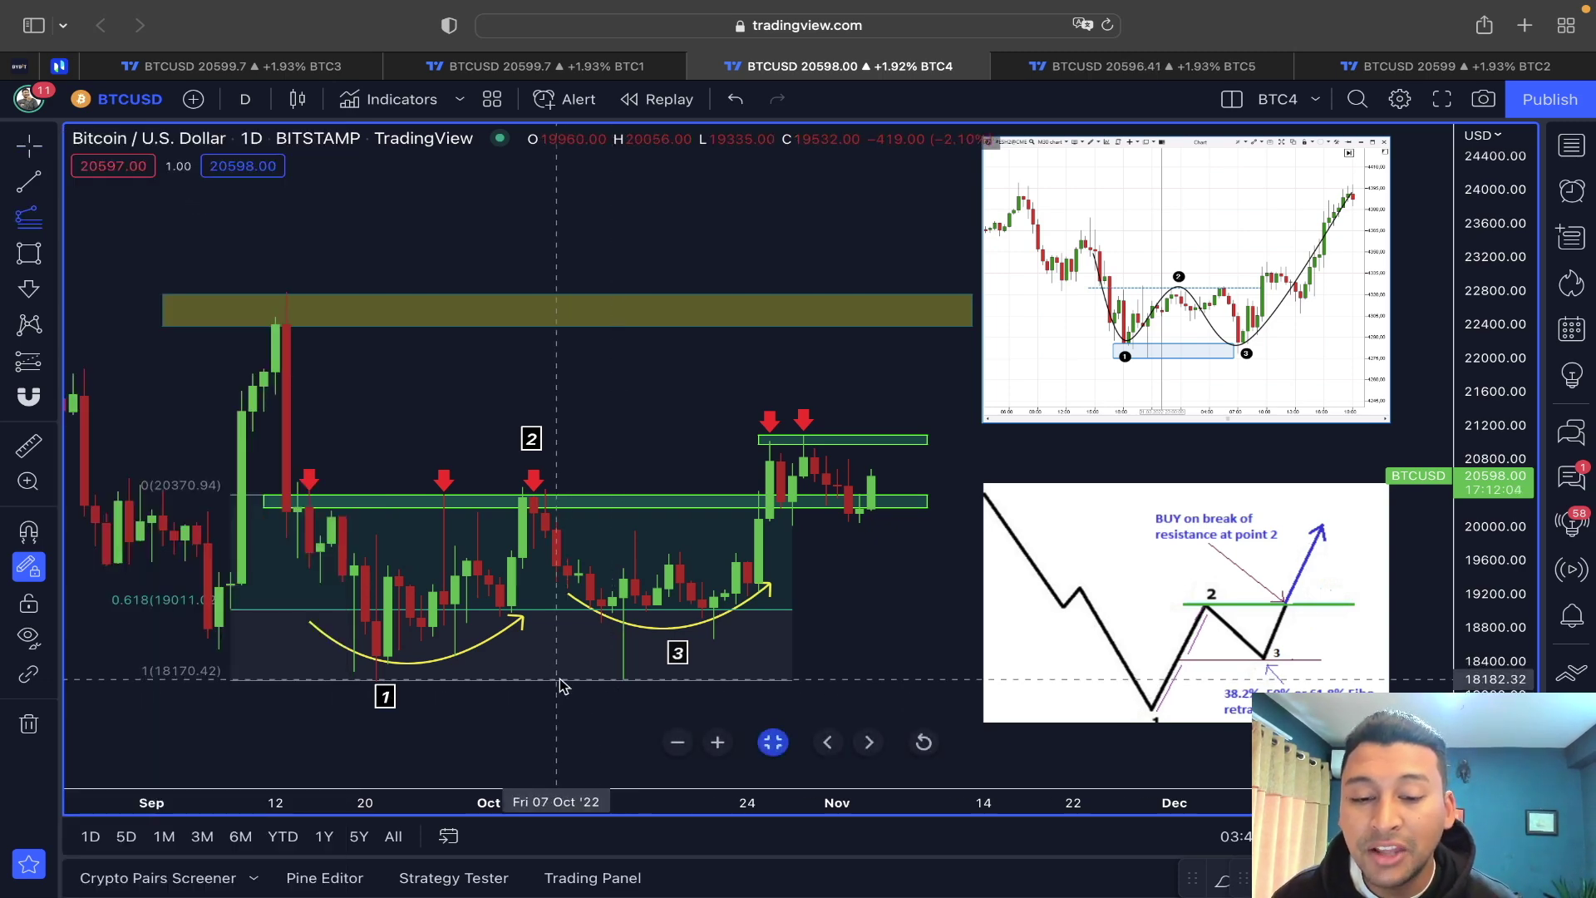
click(761, 438)
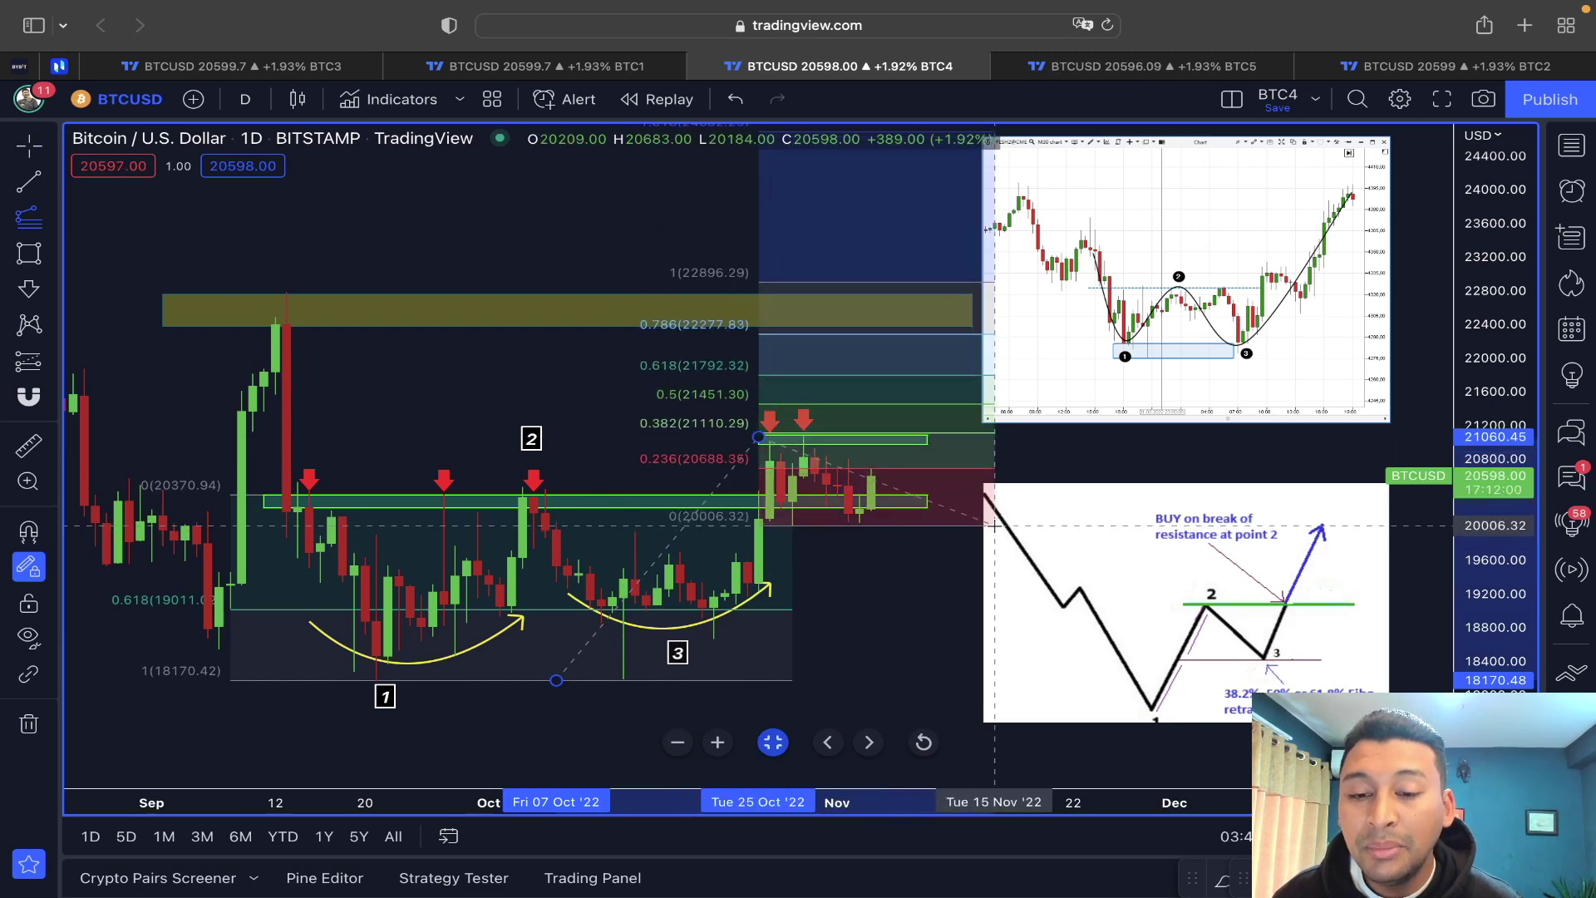
click(995, 525)
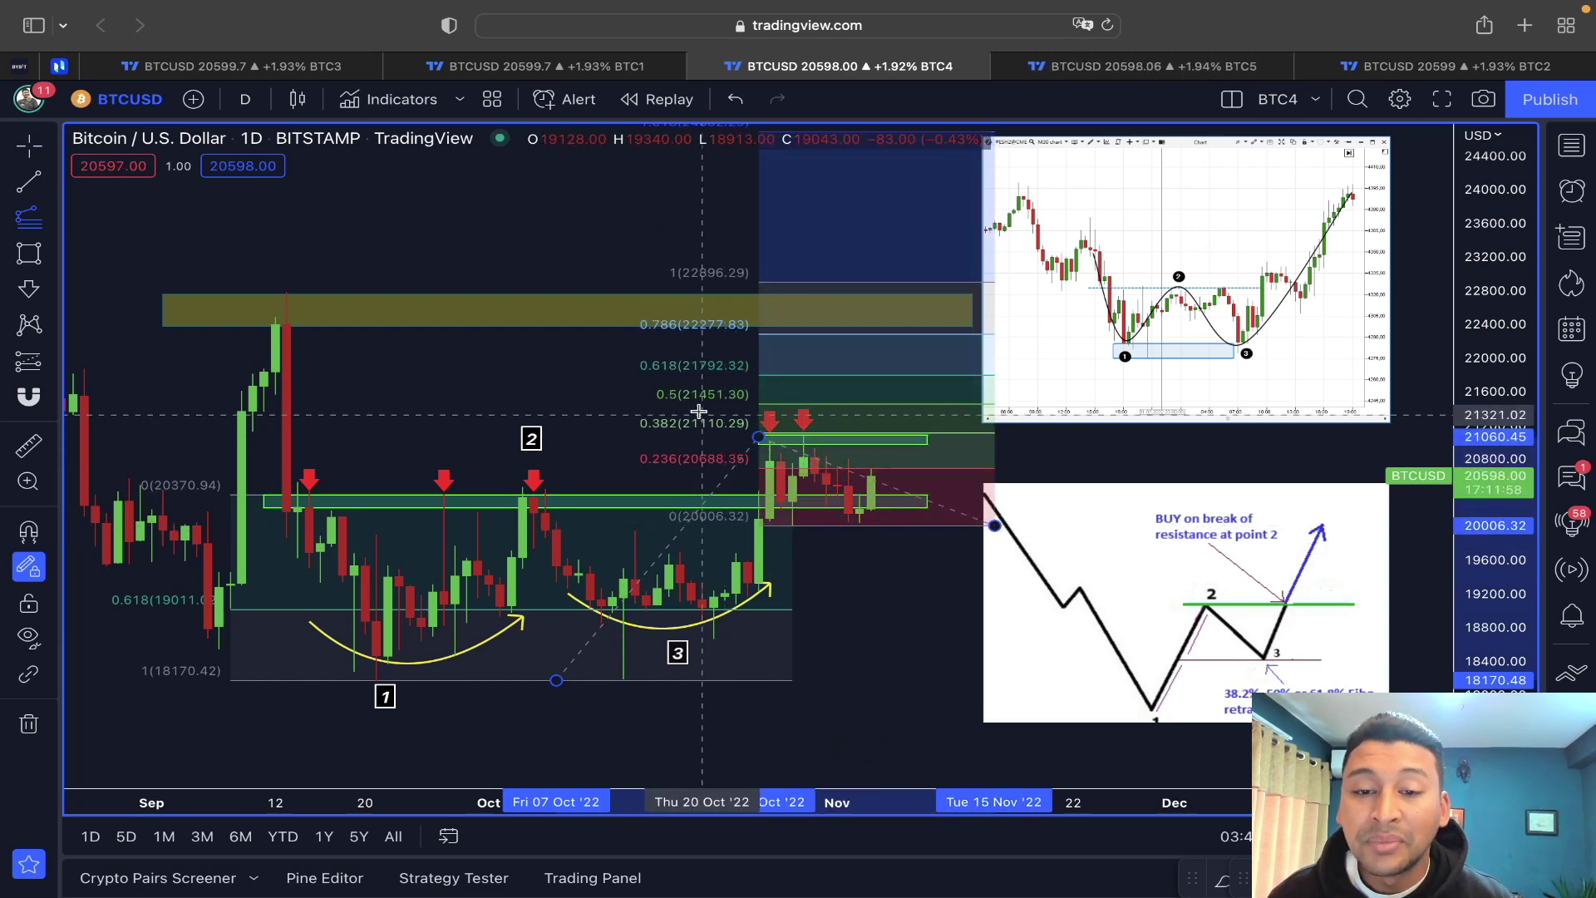
Draw a small rectangle around the 0.618 label of the new Fib extension.
key(alt+shift+r)
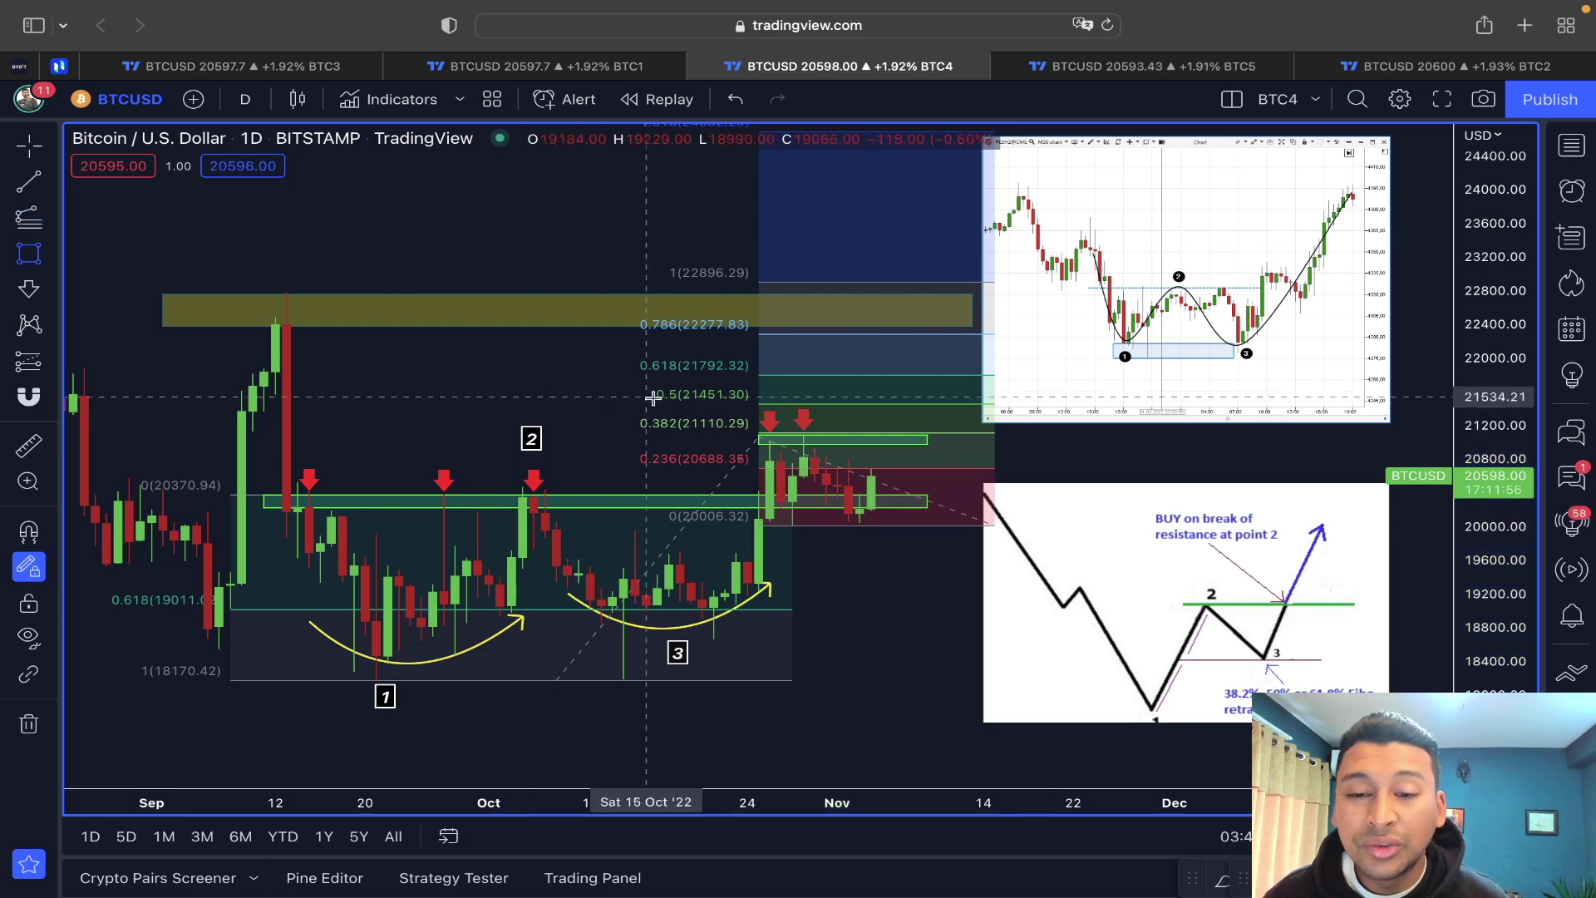
drag(625, 355, 706, 381)
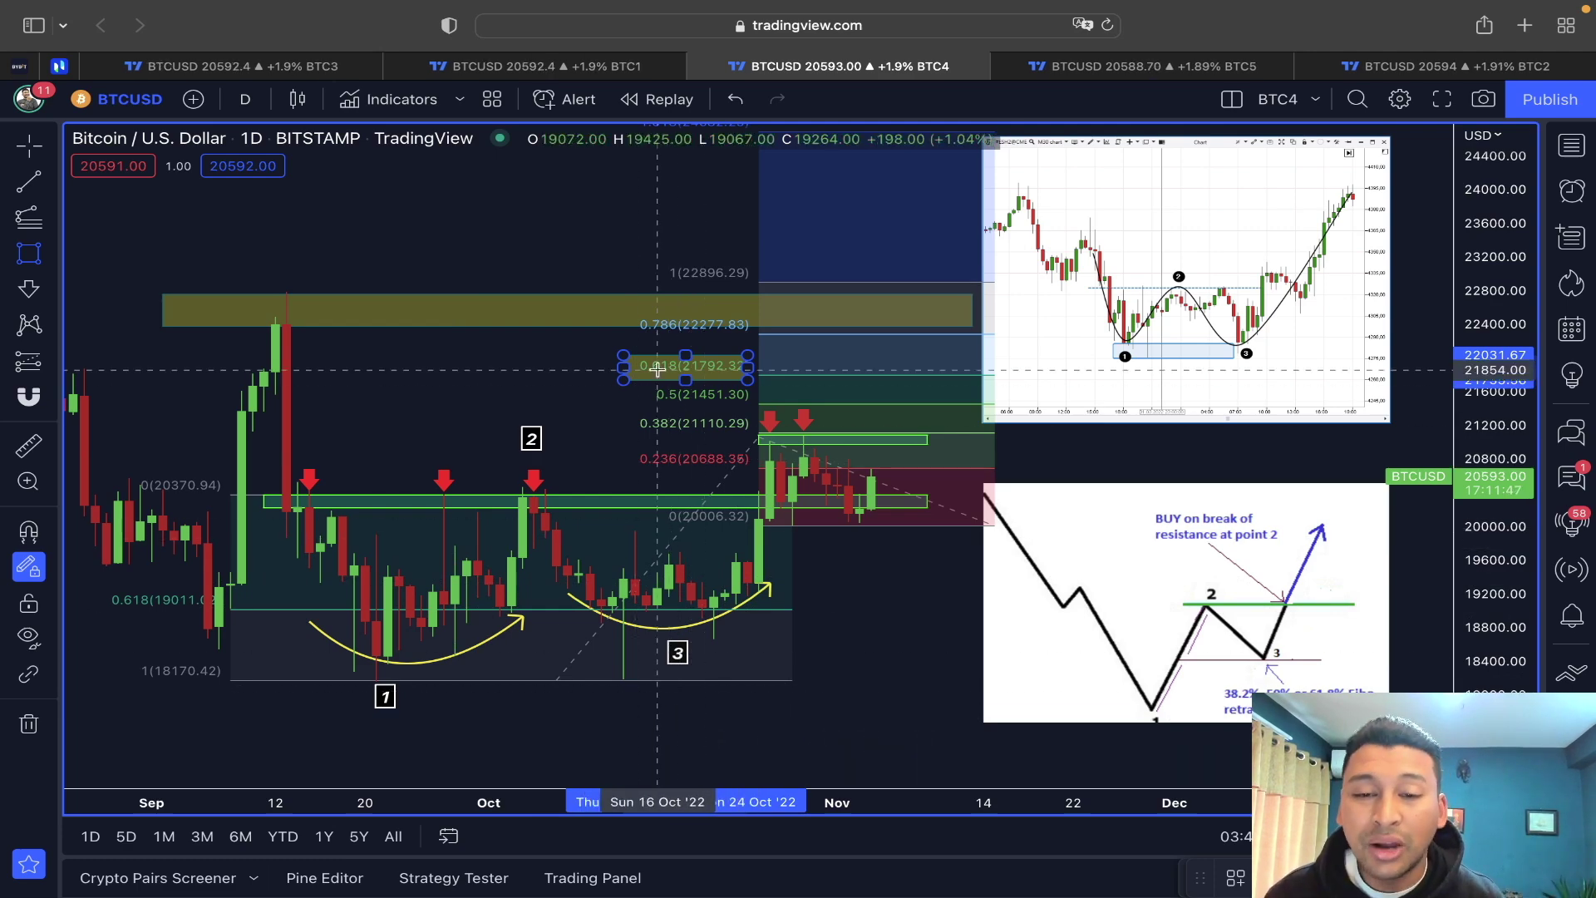
Resize the rectangle at the 0.618 Fib level to span about 21807 to 22280, from 14 October to 16 November 2022.
drag(625, 354, 635, 334)
drag(747, 368, 1005, 358)
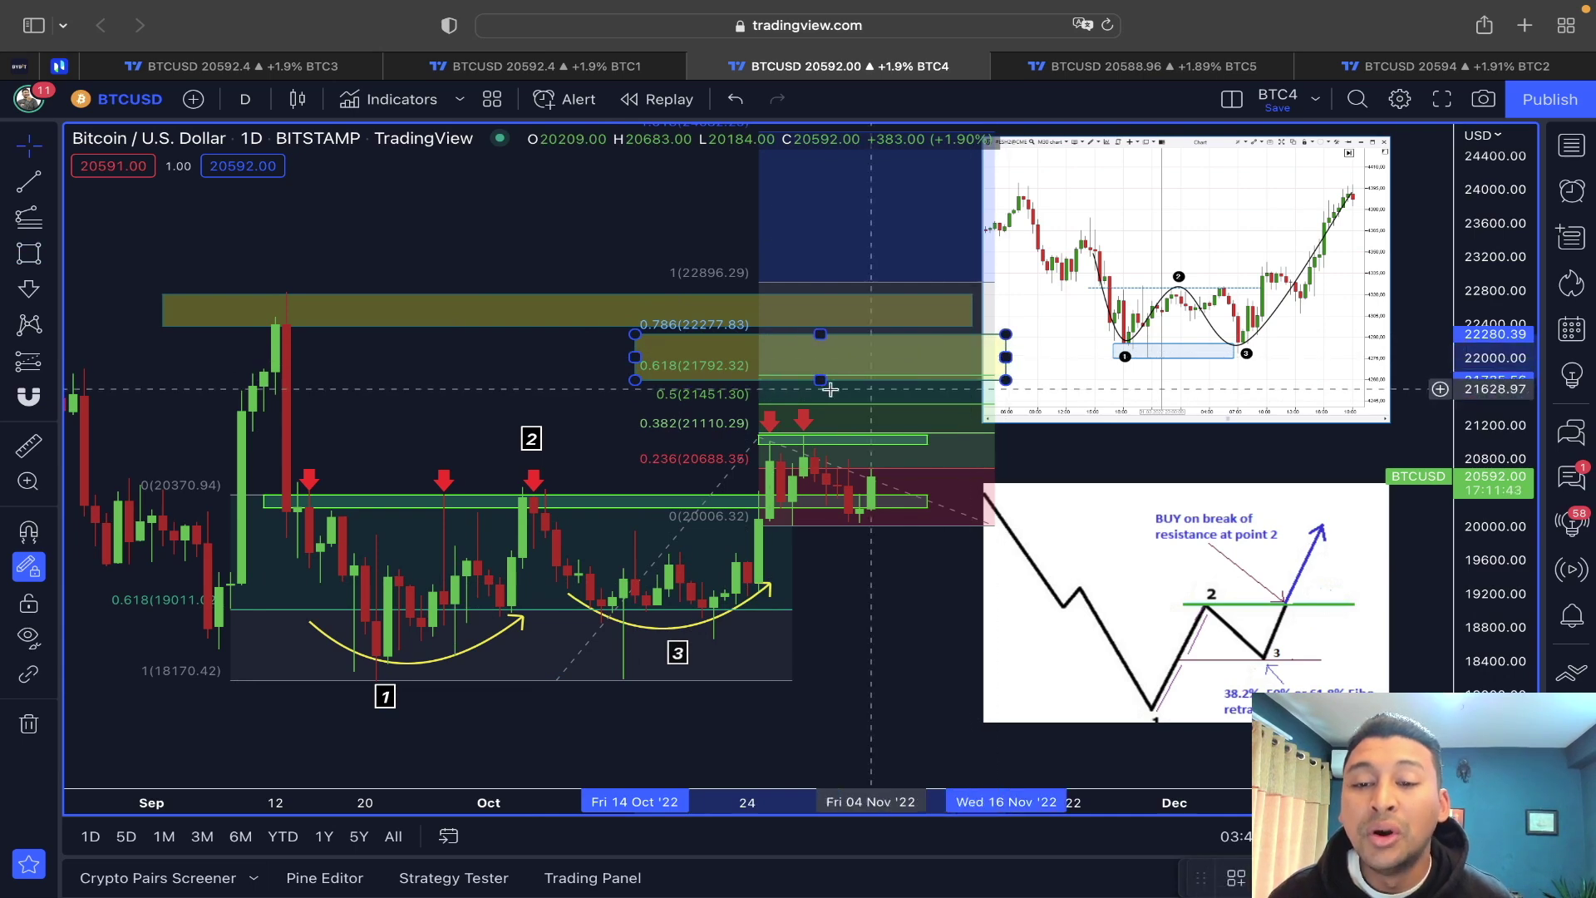
drag(819, 380, 828, 373)
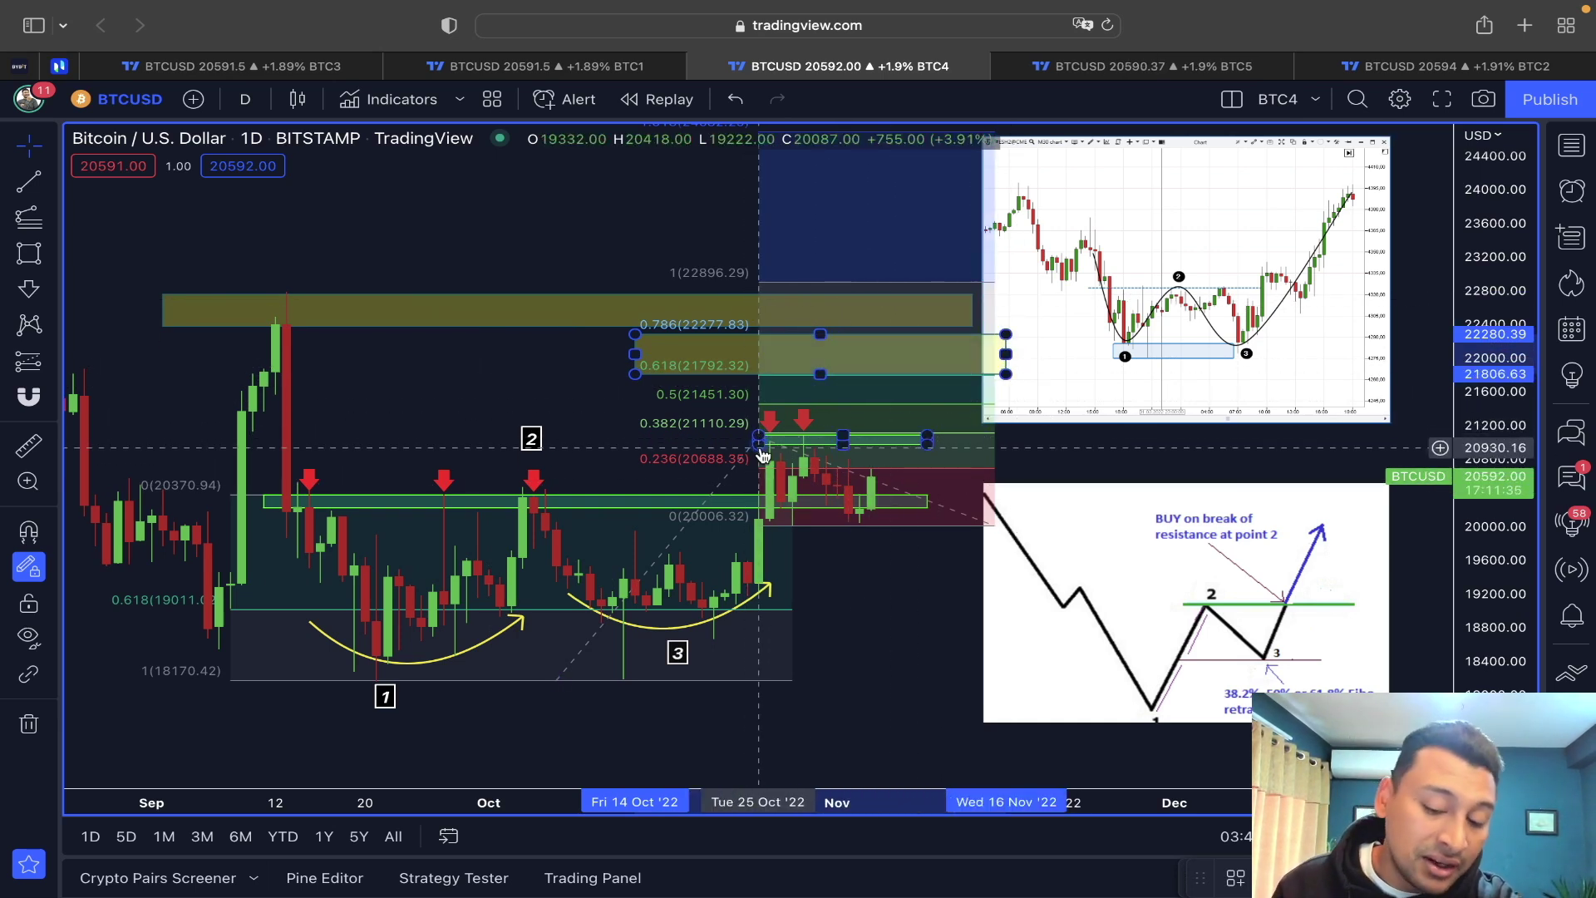
Undo the Fib extension, both target rectangles and the move and deletion of the vertical line at point 2.
key(super+z)
key(super+z)
key(super+z)
key(super+z)
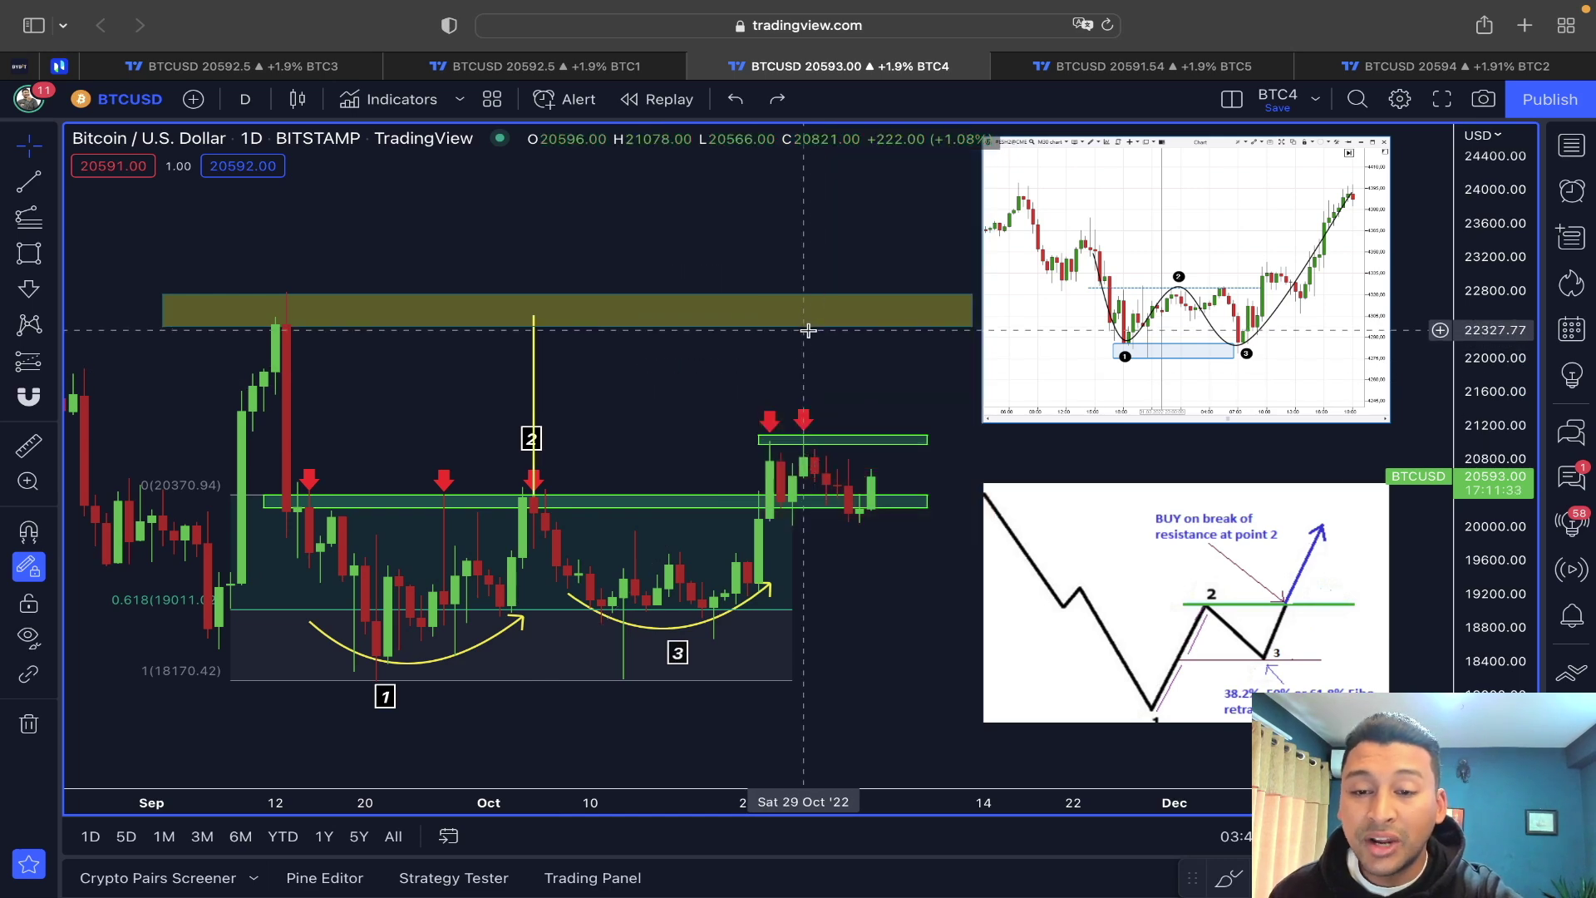
key(super+z)
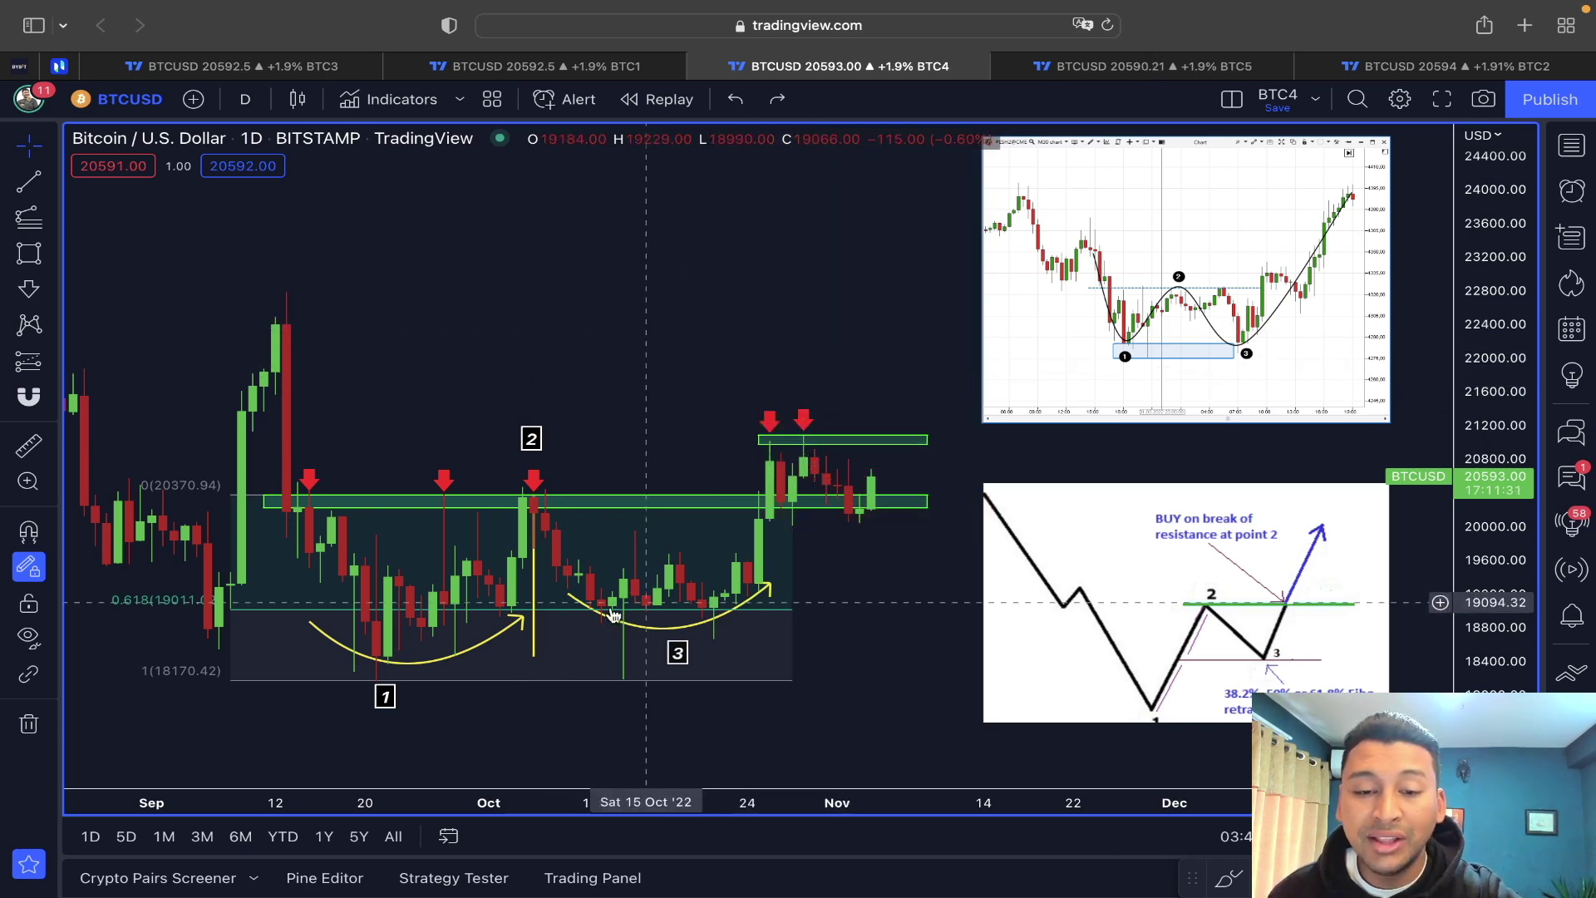
Delete the yellow vertical line below point 2 and the upper green rectangle near 21000.
right_click(555, 561)
click(536, 559)
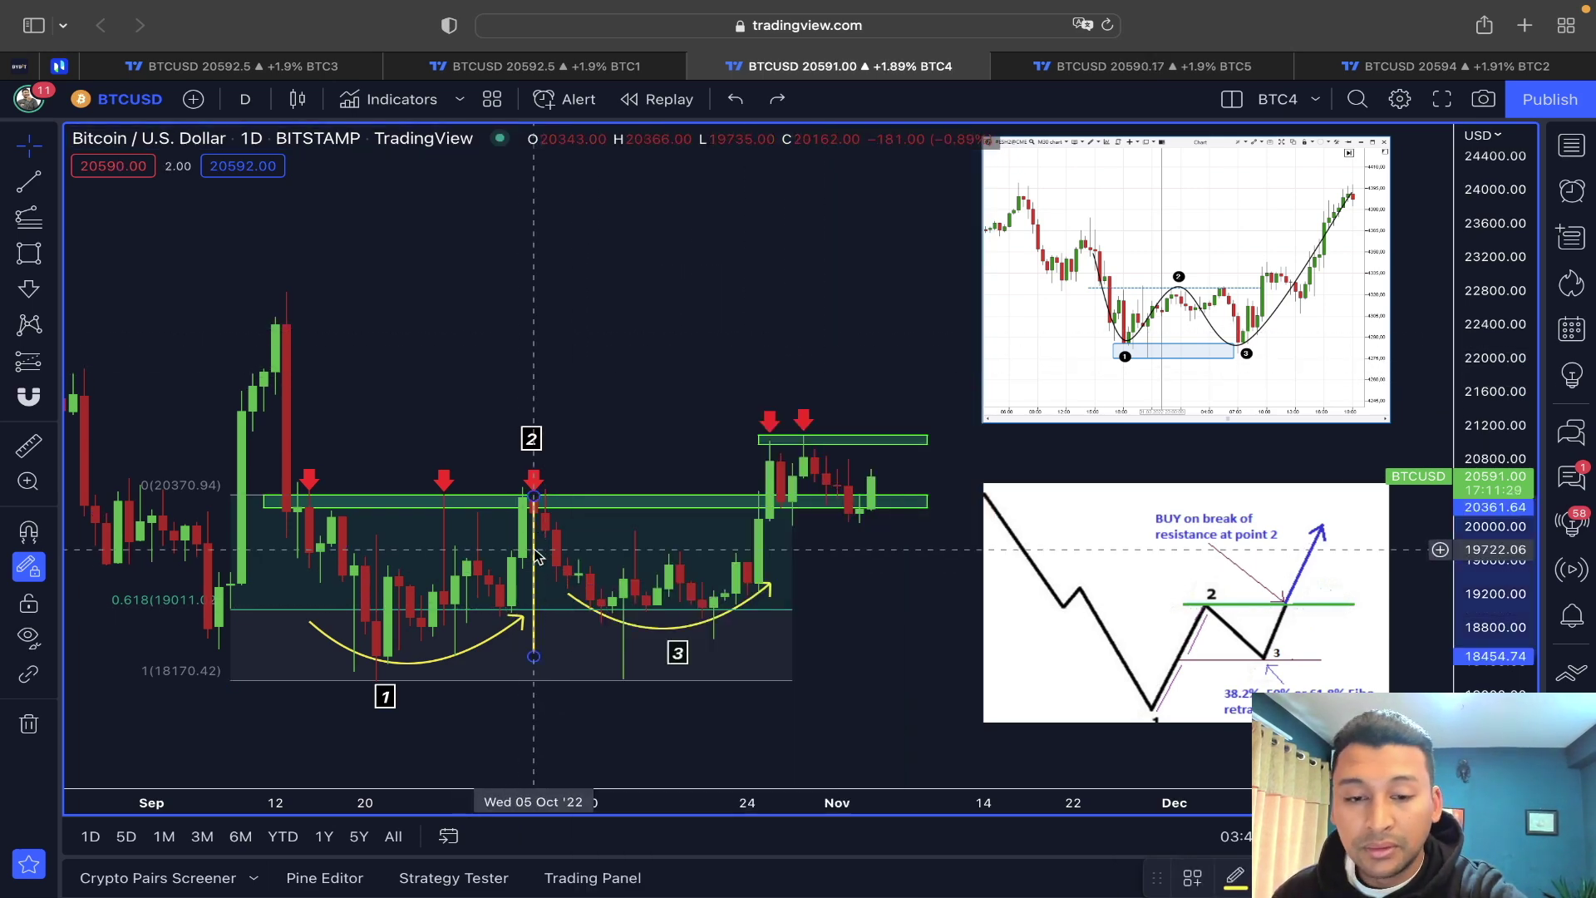
key(BackSpace)
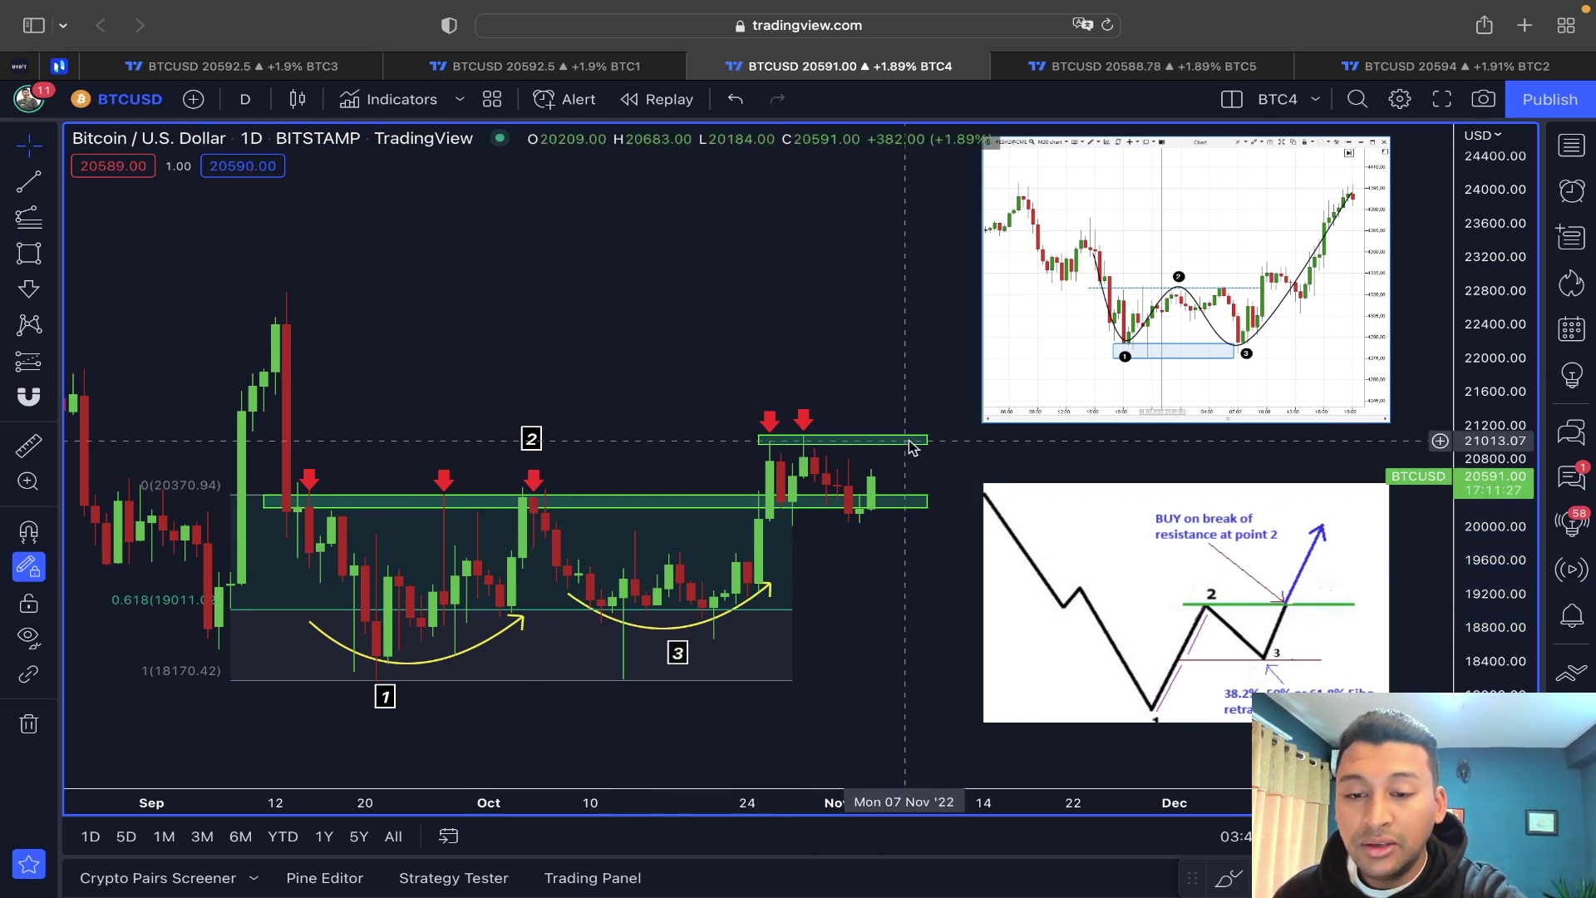
key(super+z)
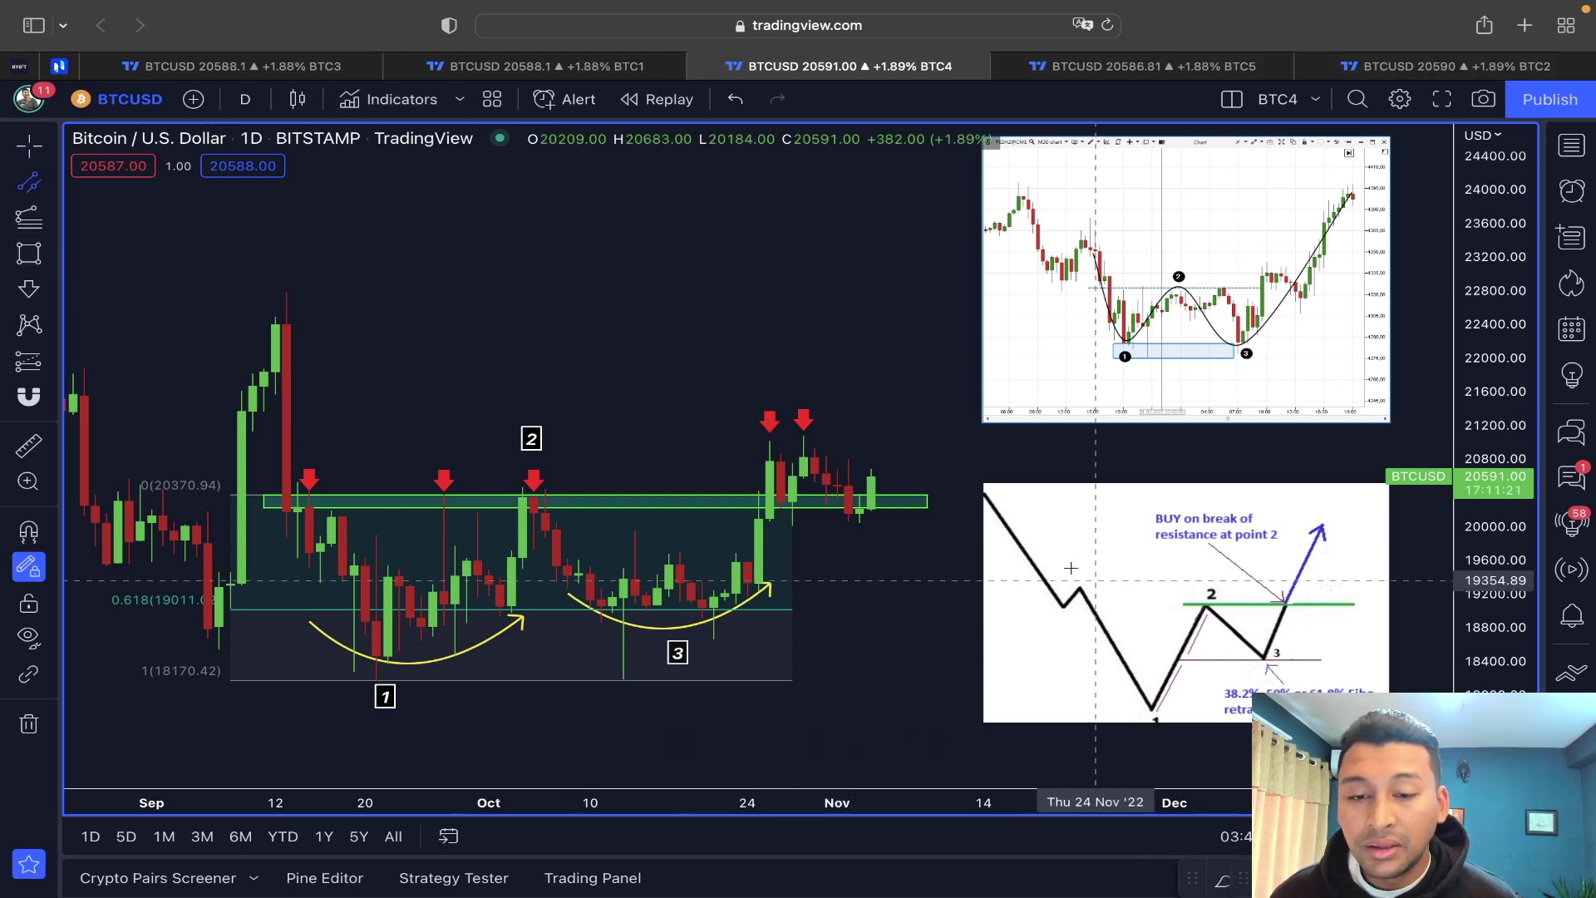
Draw two narrow horizontal yellow channels at about 20977 and 20148, from 24 October to about 12 November, bounding the recent range.
click(748, 445)
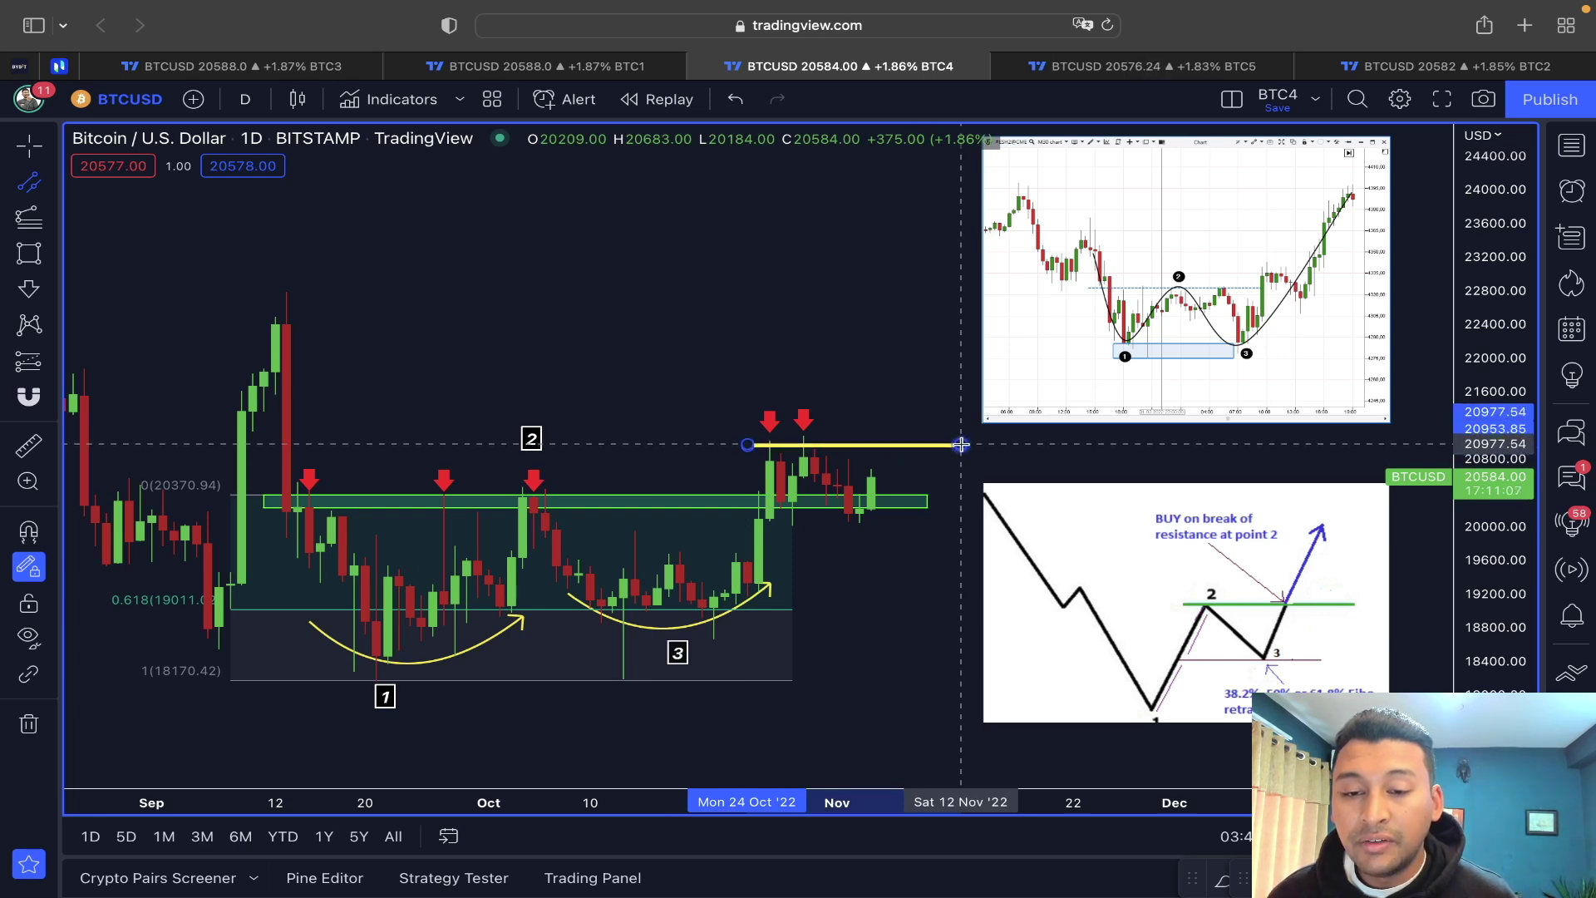
click(961, 446)
click(747, 515)
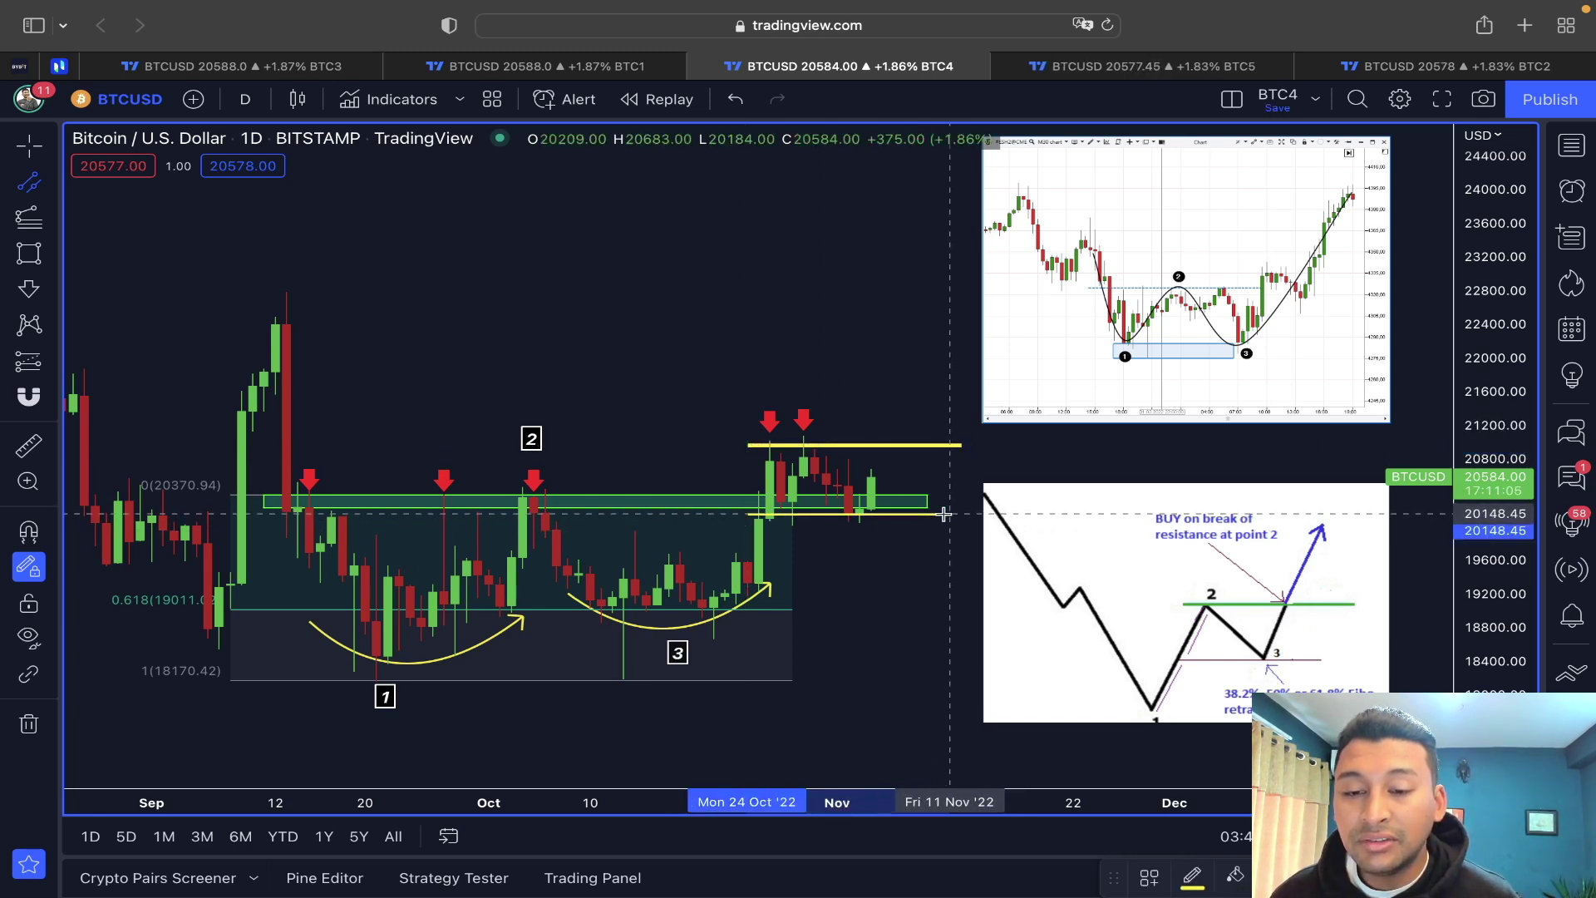
click(950, 516)
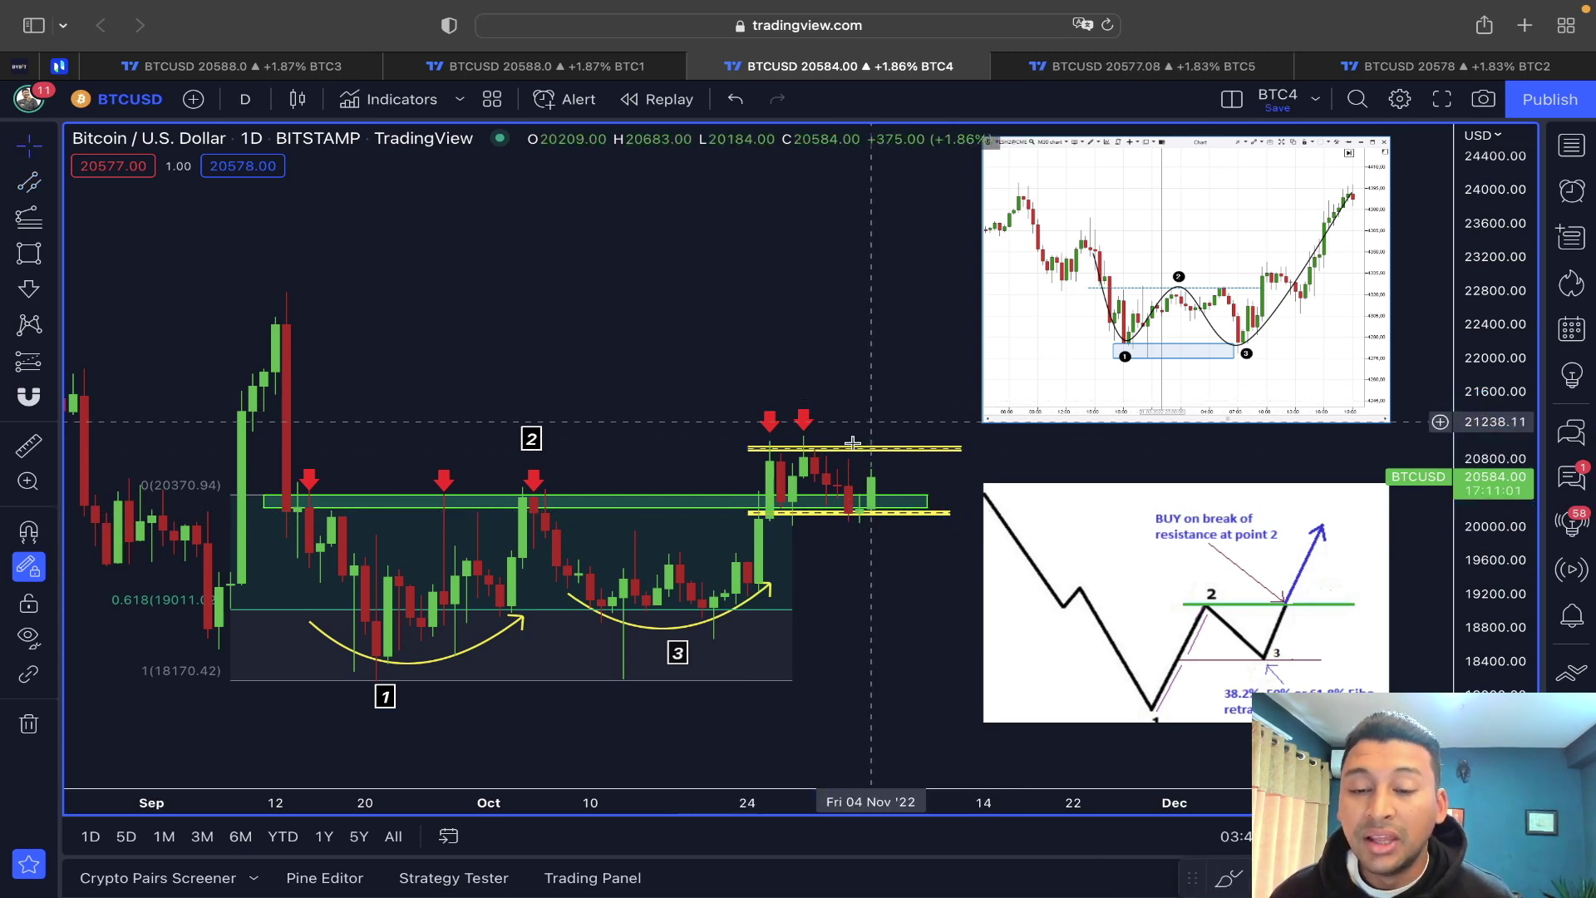
Draw a breakout projection with connected trend lines: up to about 21120, back to about 20883 on 9 November, and up to about 22600.
drag(928, 342, 854, 328)
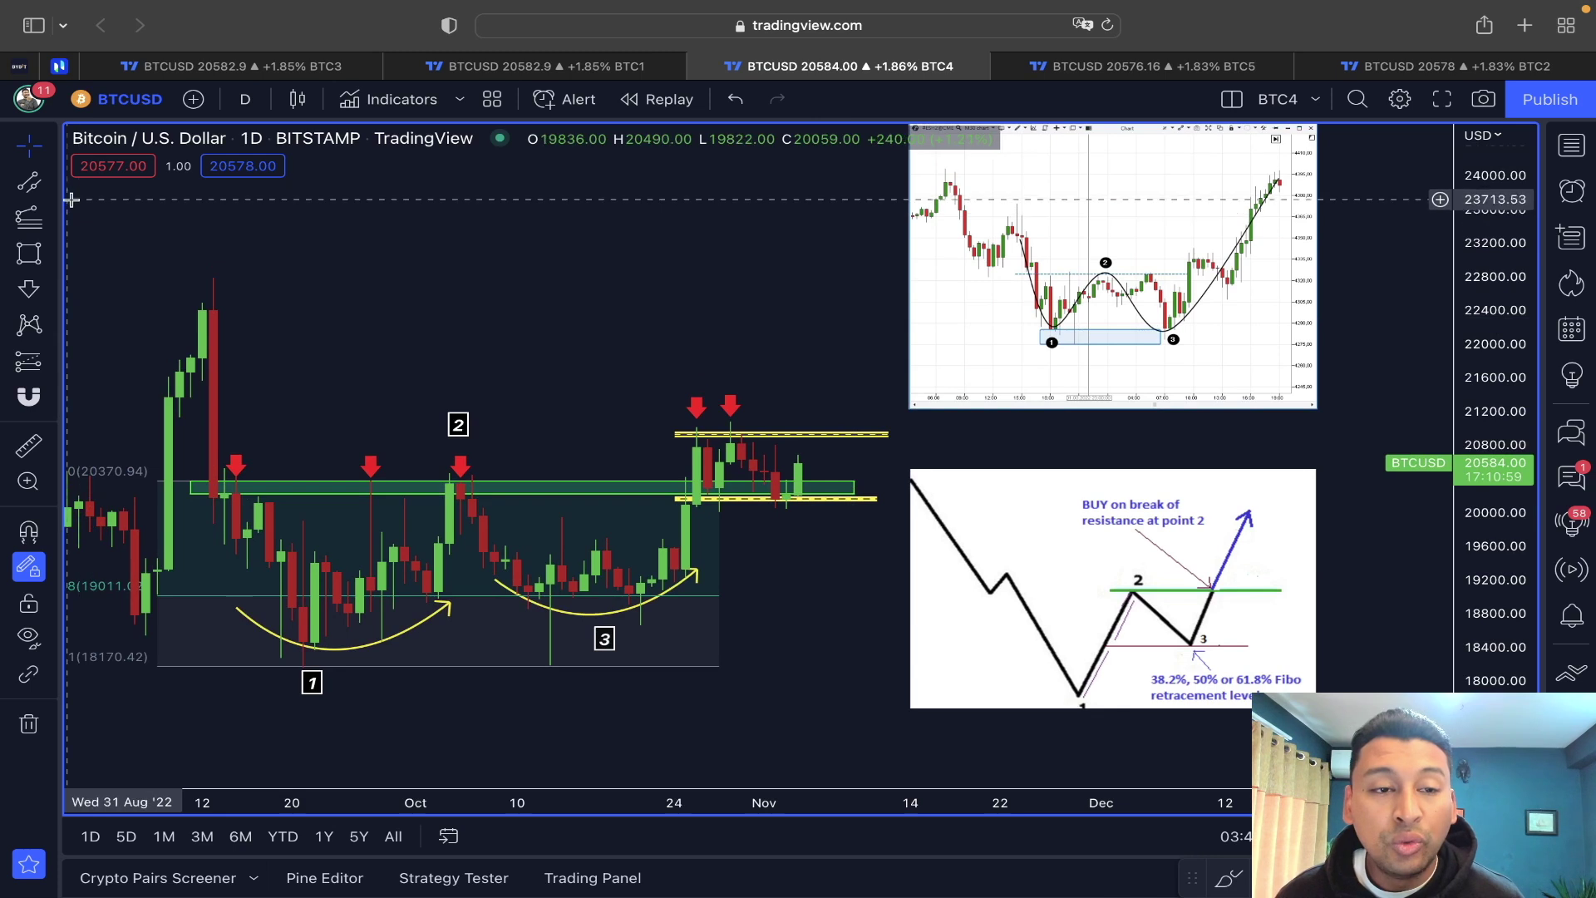
click(51, 182)
click(74, 196)
click(820, 464)
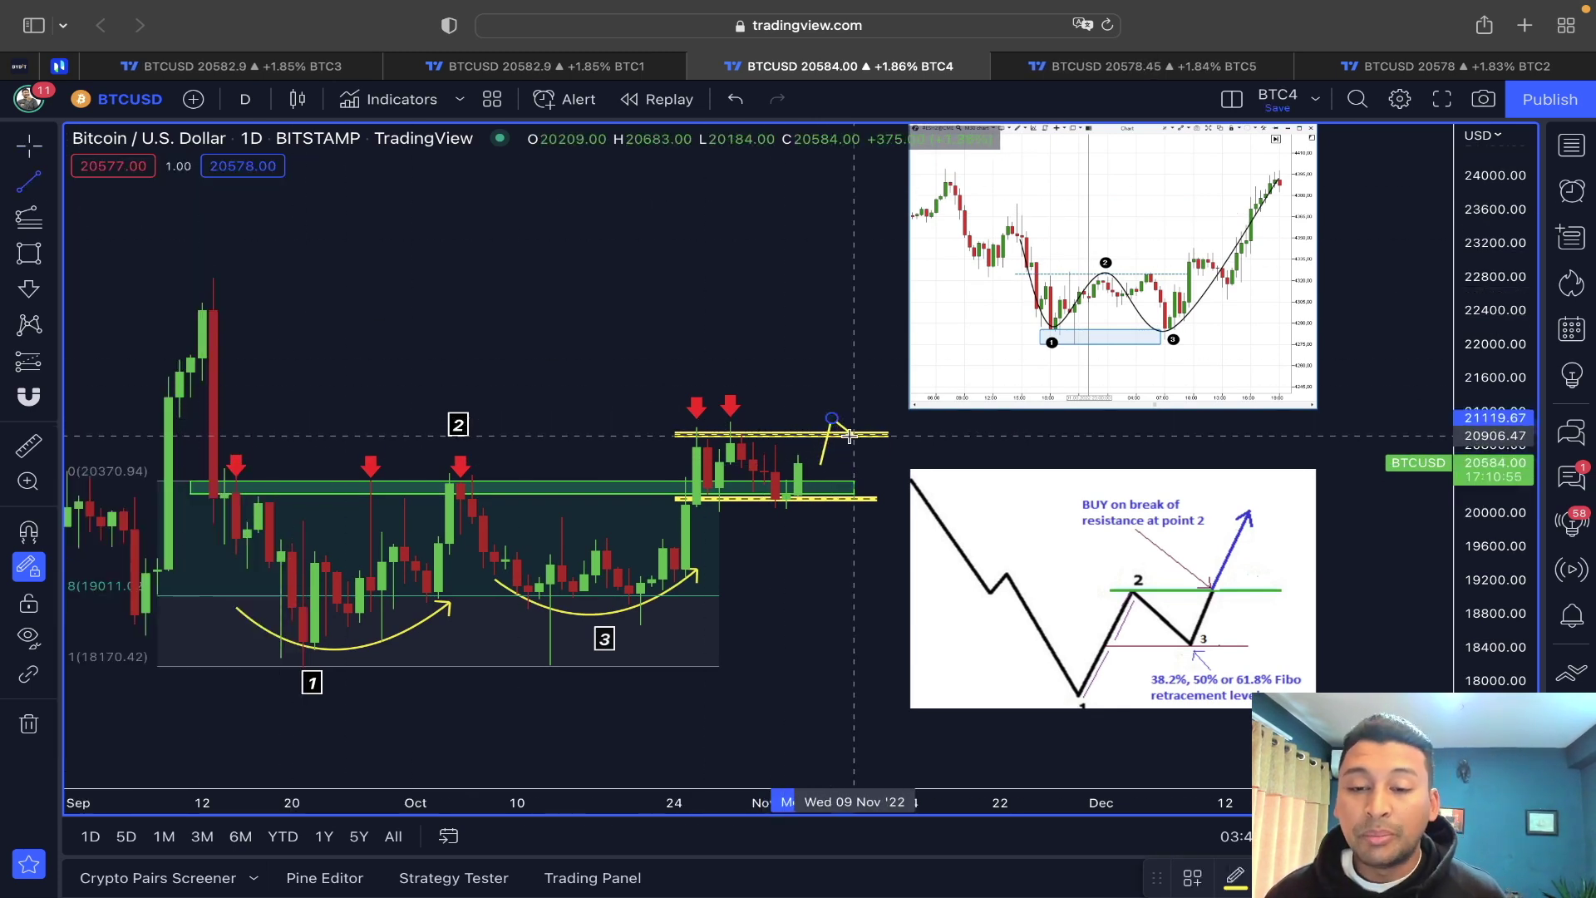
click(854, 438)
click(855, 438)
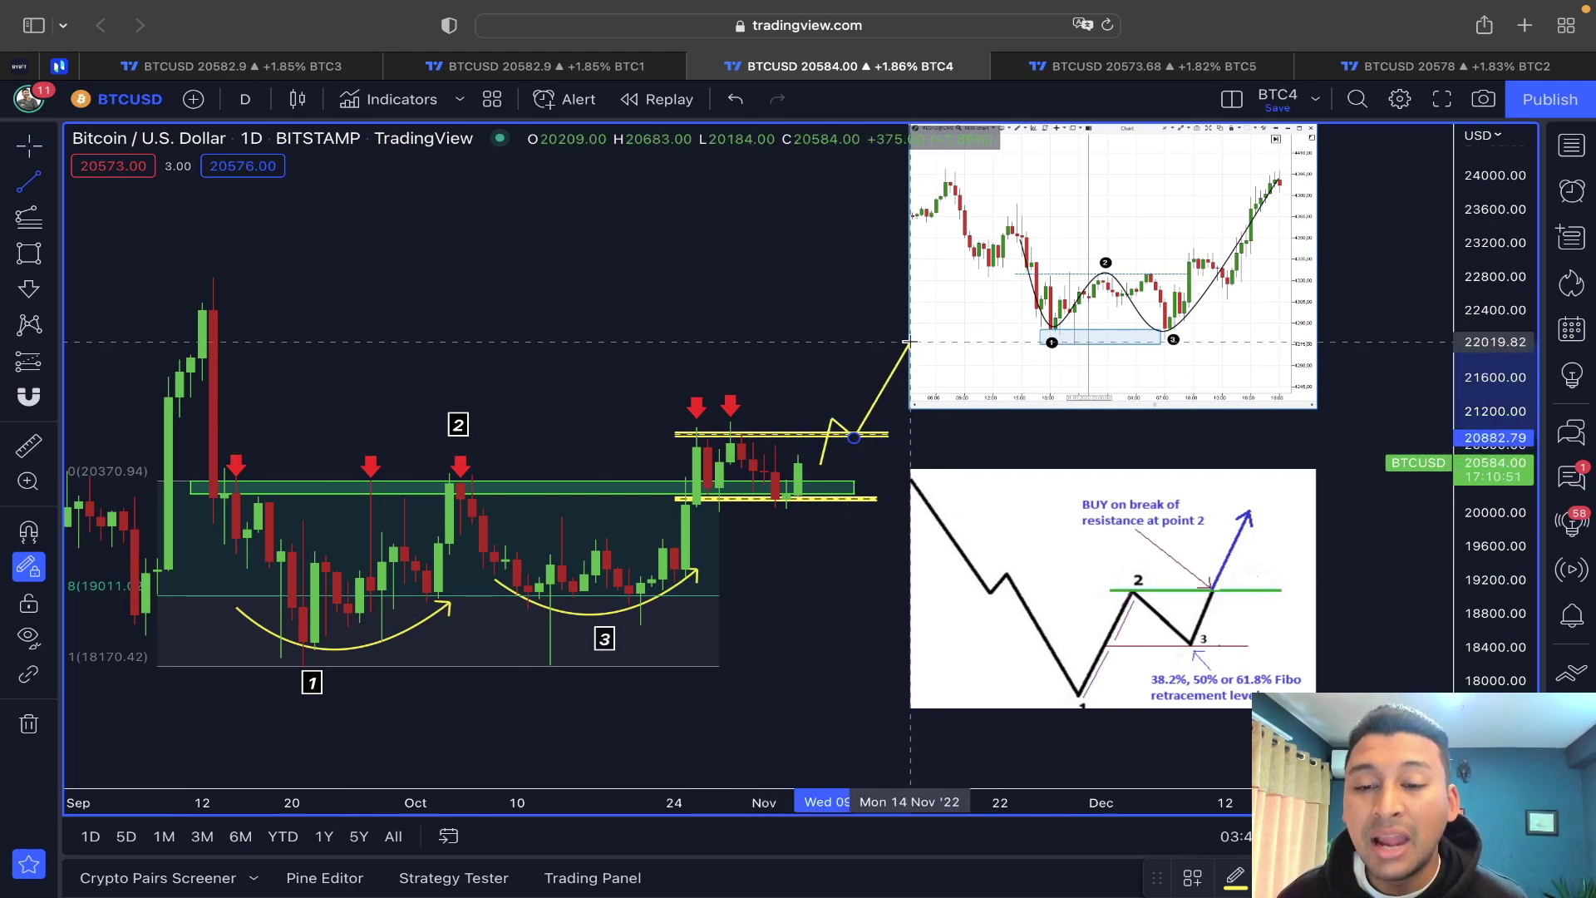
click(900, 296)
drag(628, 296, 716, 306)
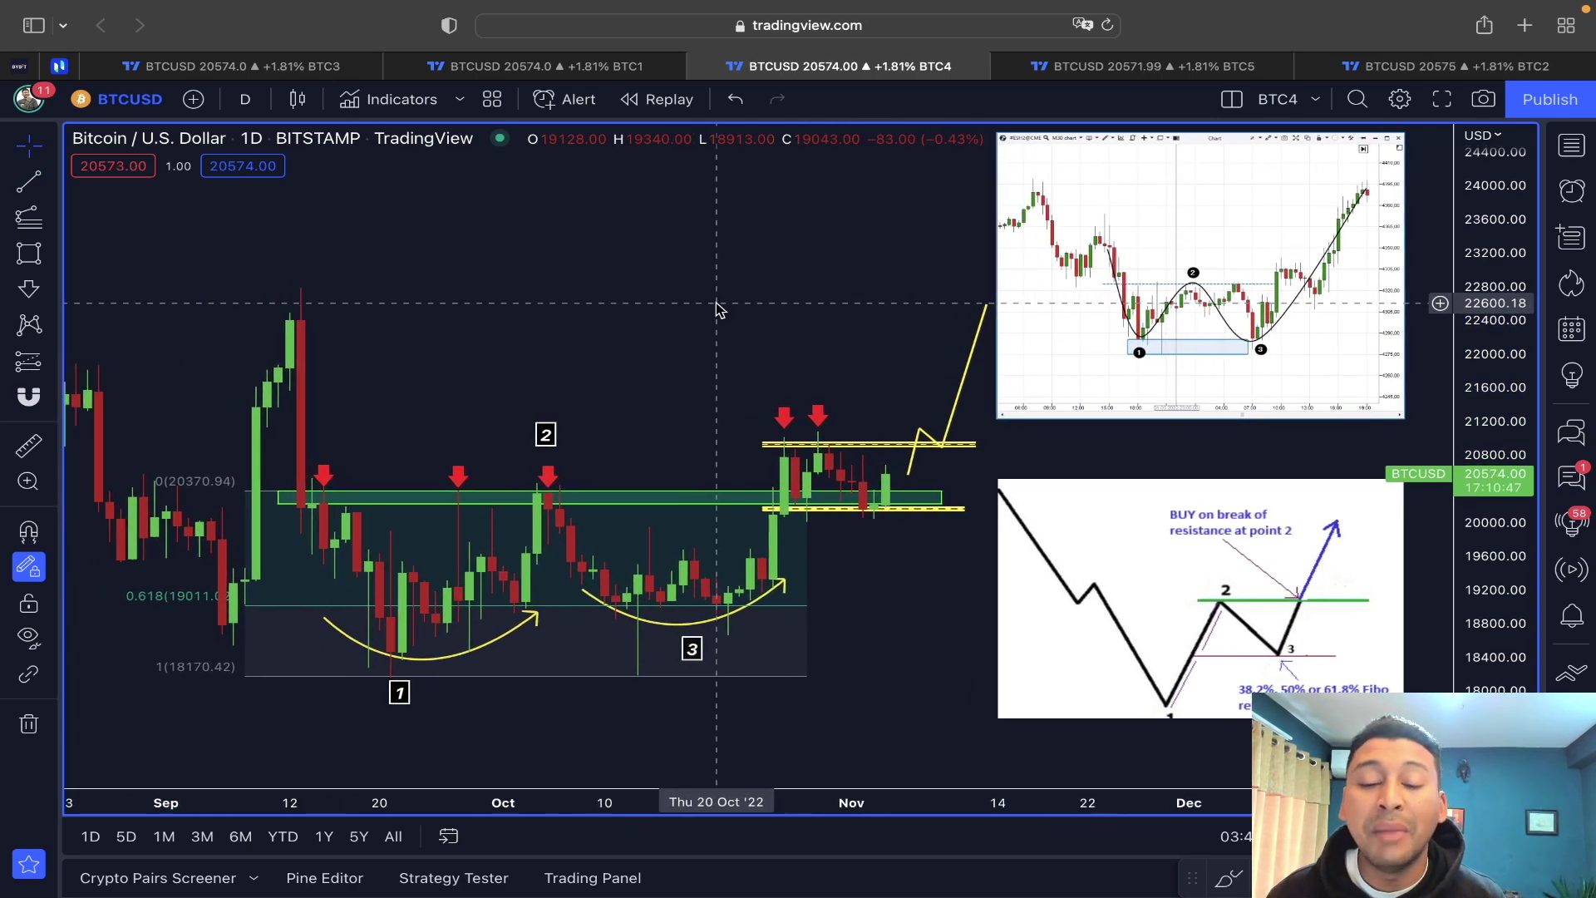
scroll(659, 332, down, 3)
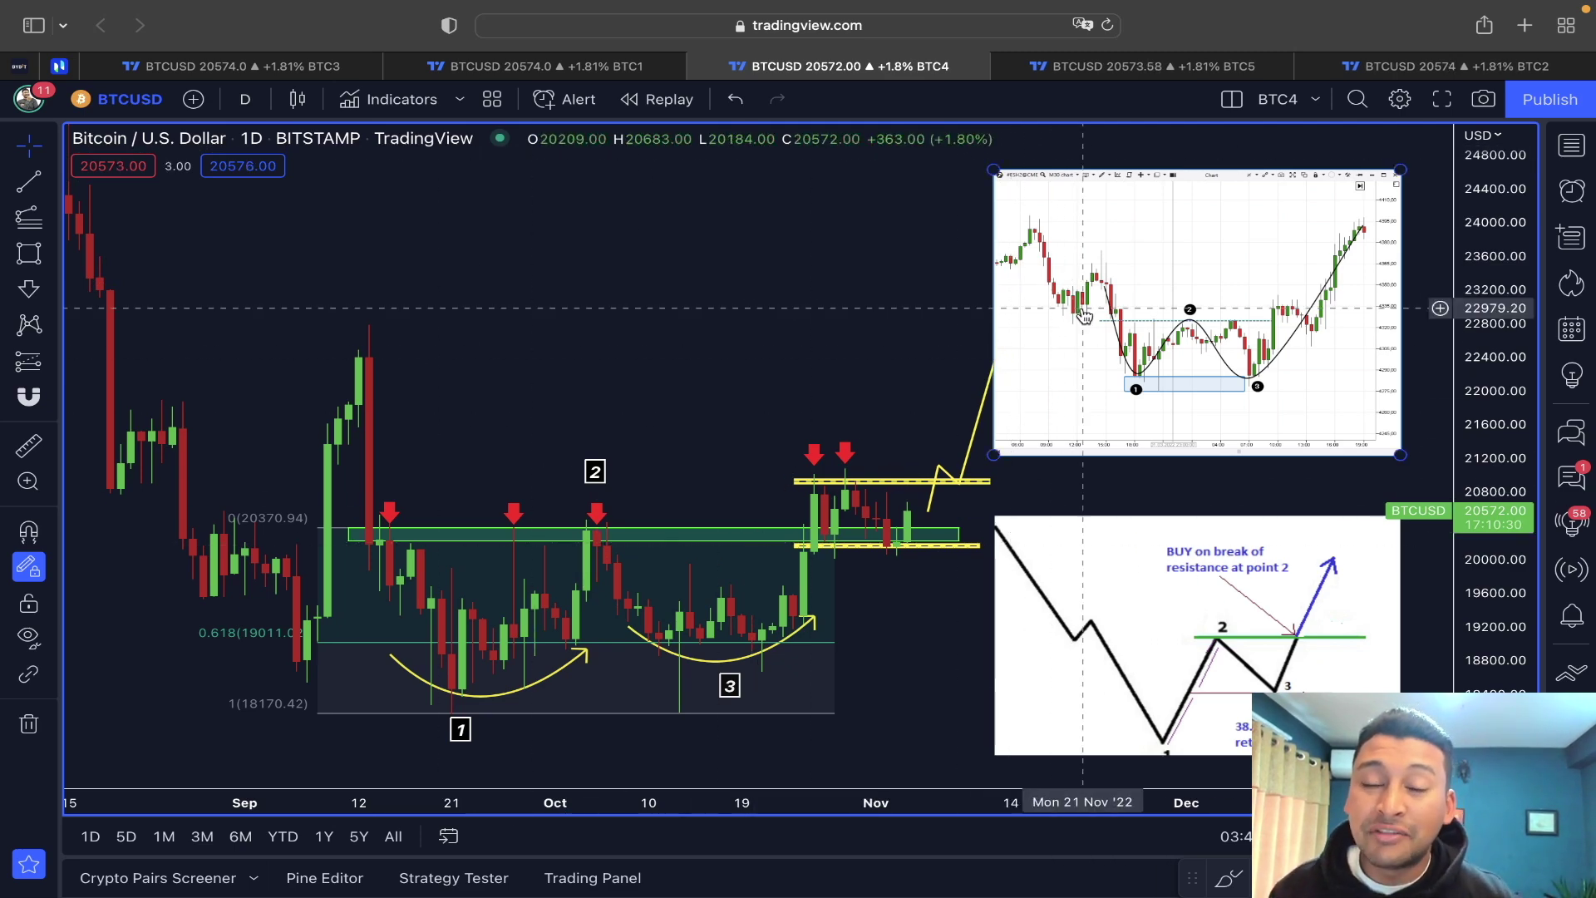
Switch to the BTC5 4-hour chart and examine the double top and the rising trend line.
mouse_move(1176, 62)
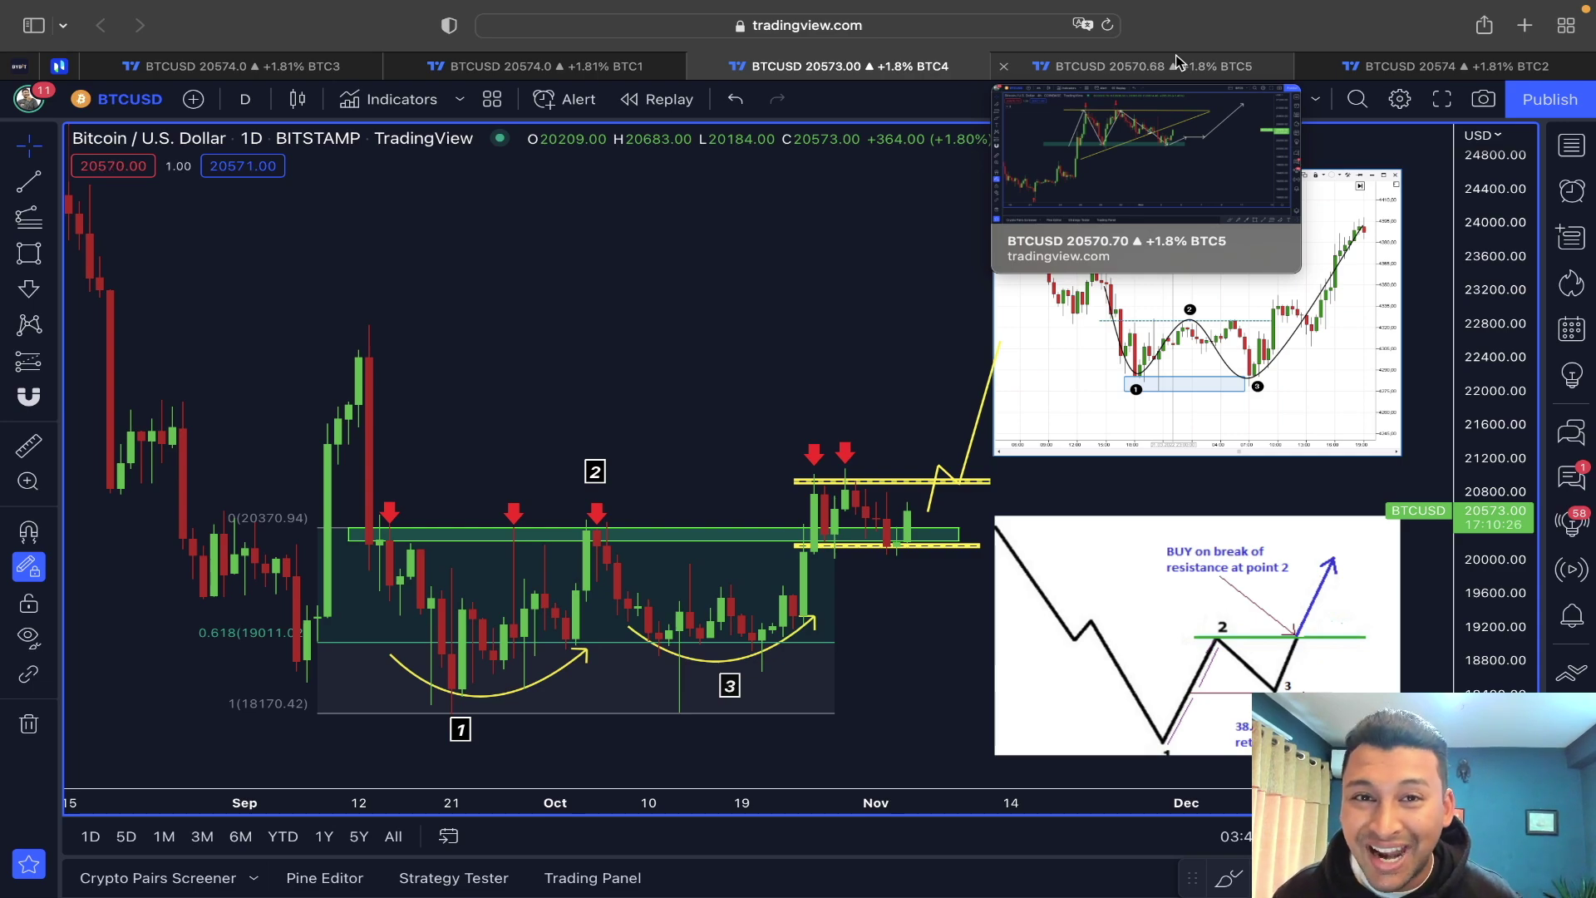
click(1176, 63)
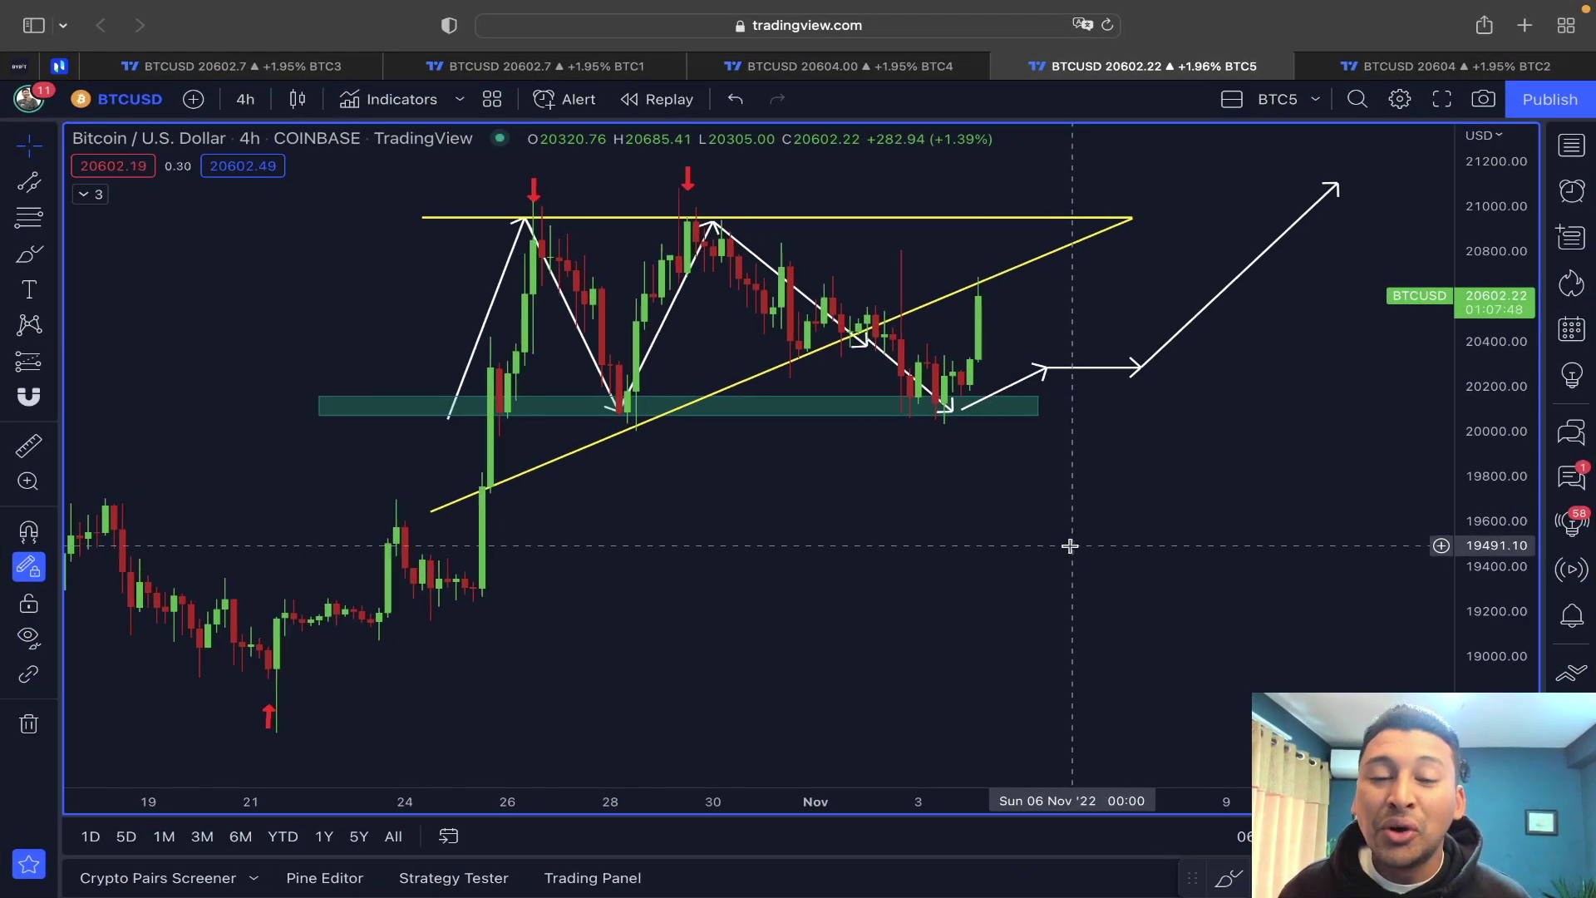
drag(946, 551, 1015, 570)
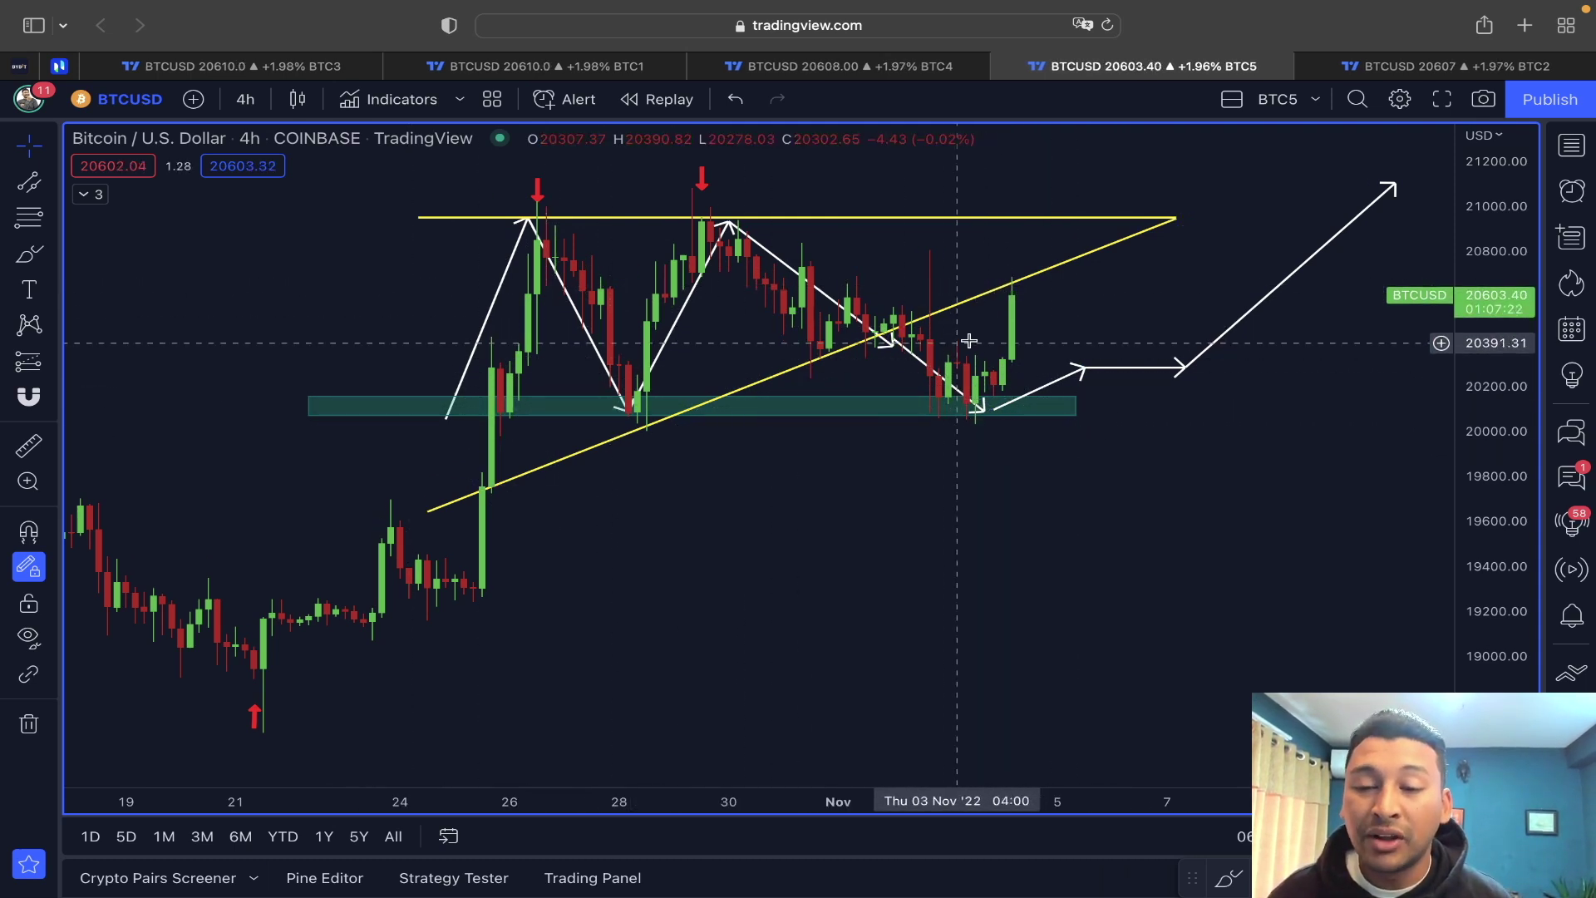
Place green Arrow Mark Up markers at the rising trend line's touches: about 19700 on 25 October, 20014 on 28 October and 20329 on 31 October.
click(51, 253)
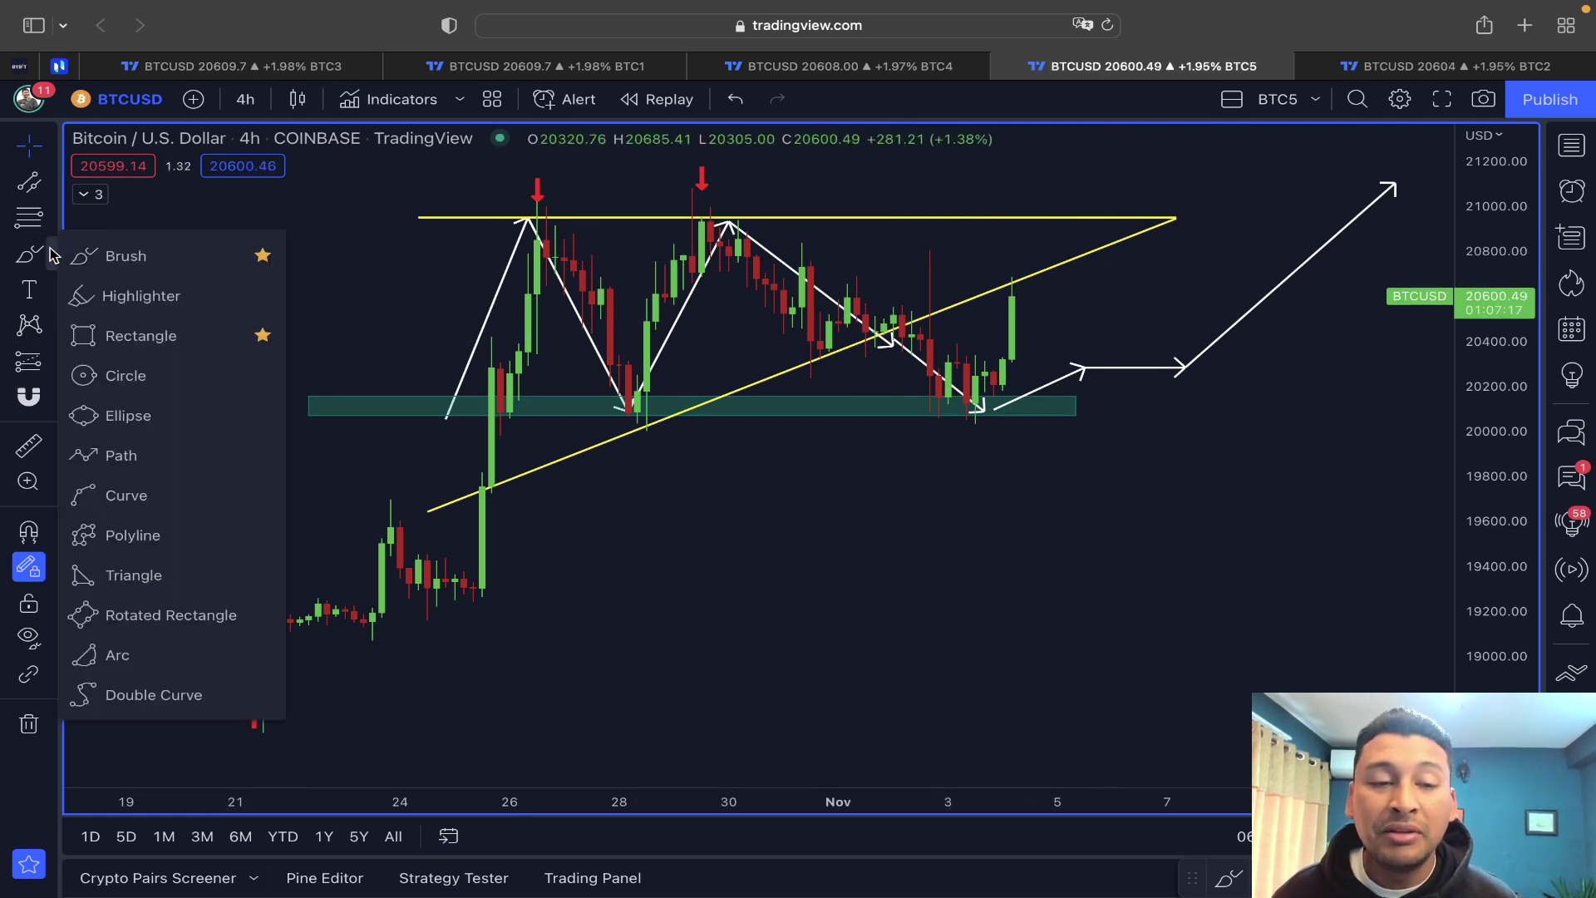
click(52, 291)
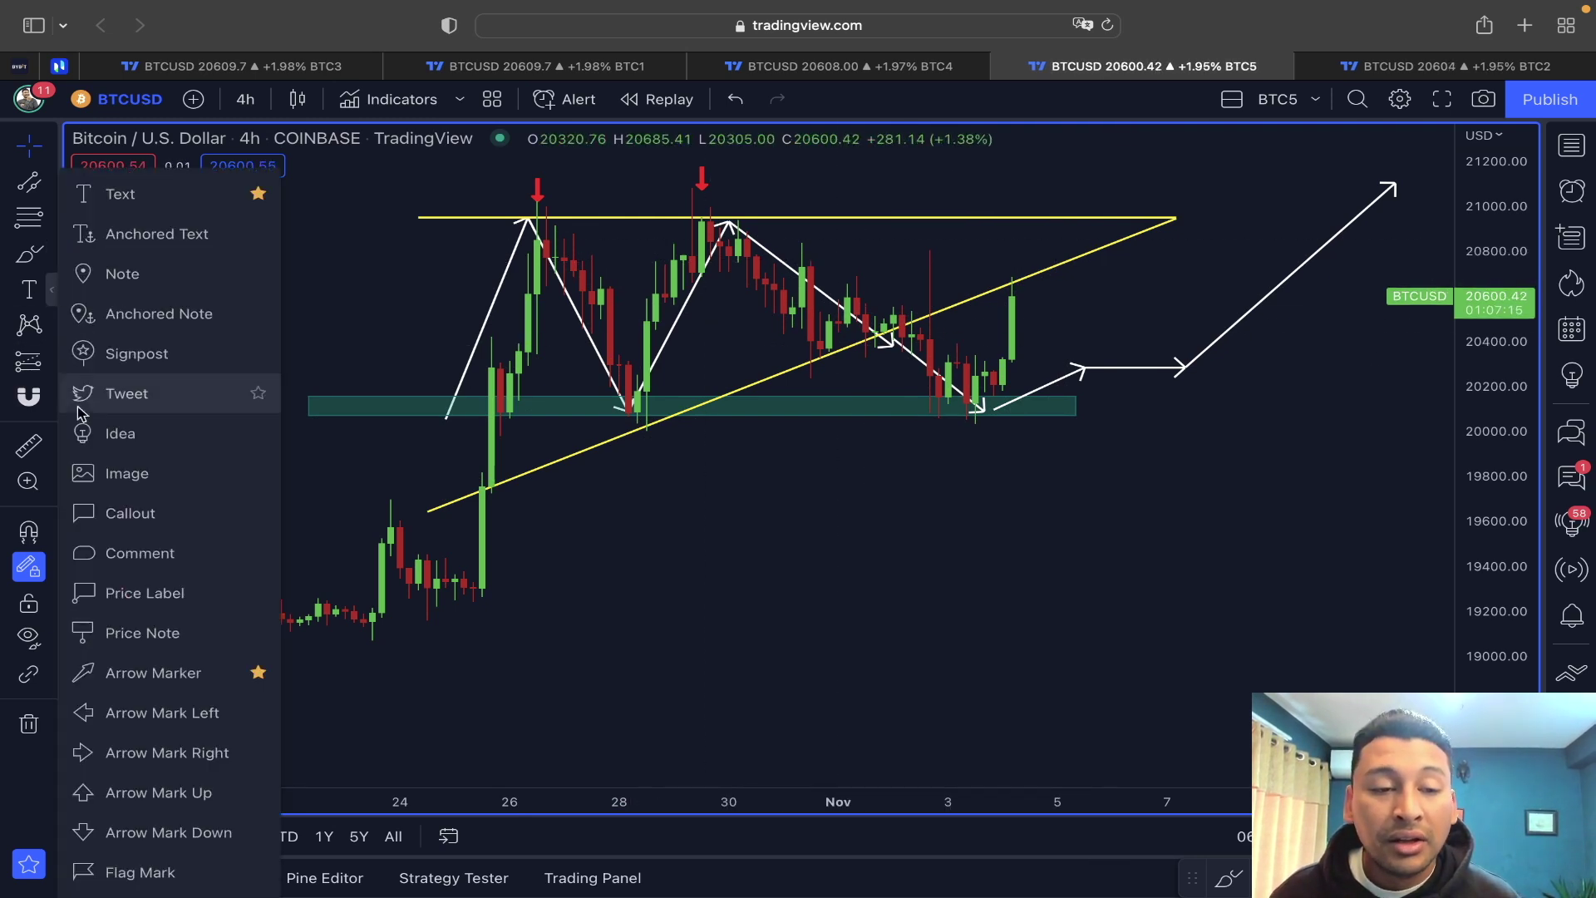
click(103, 833)
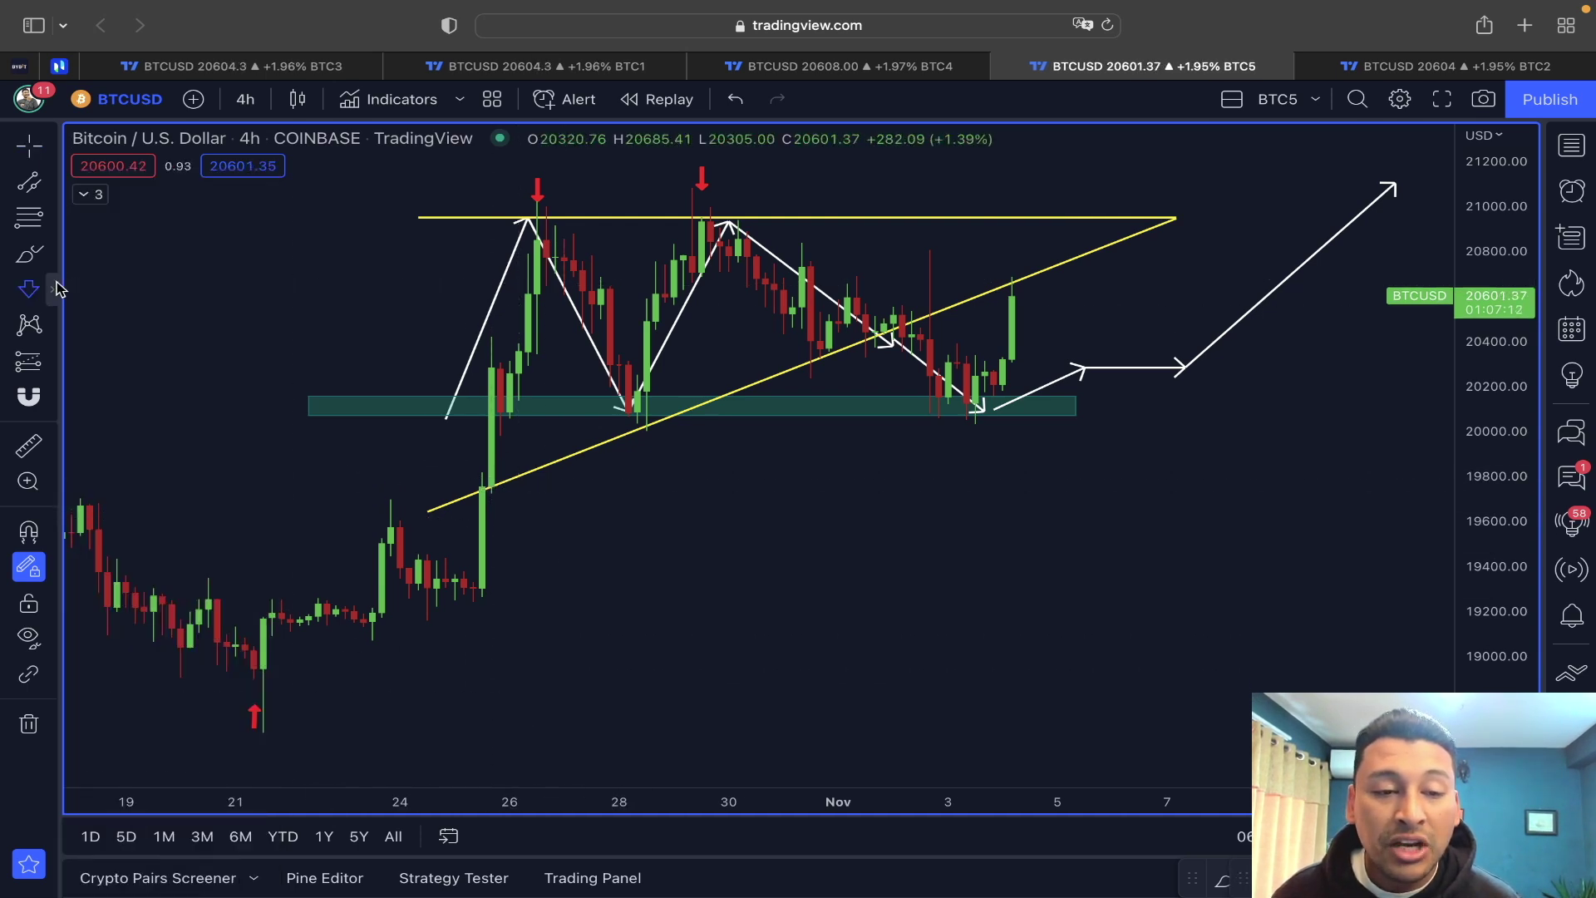
click(55, 288)
click(103, 791)
click(491, 499)
click(637, 428)
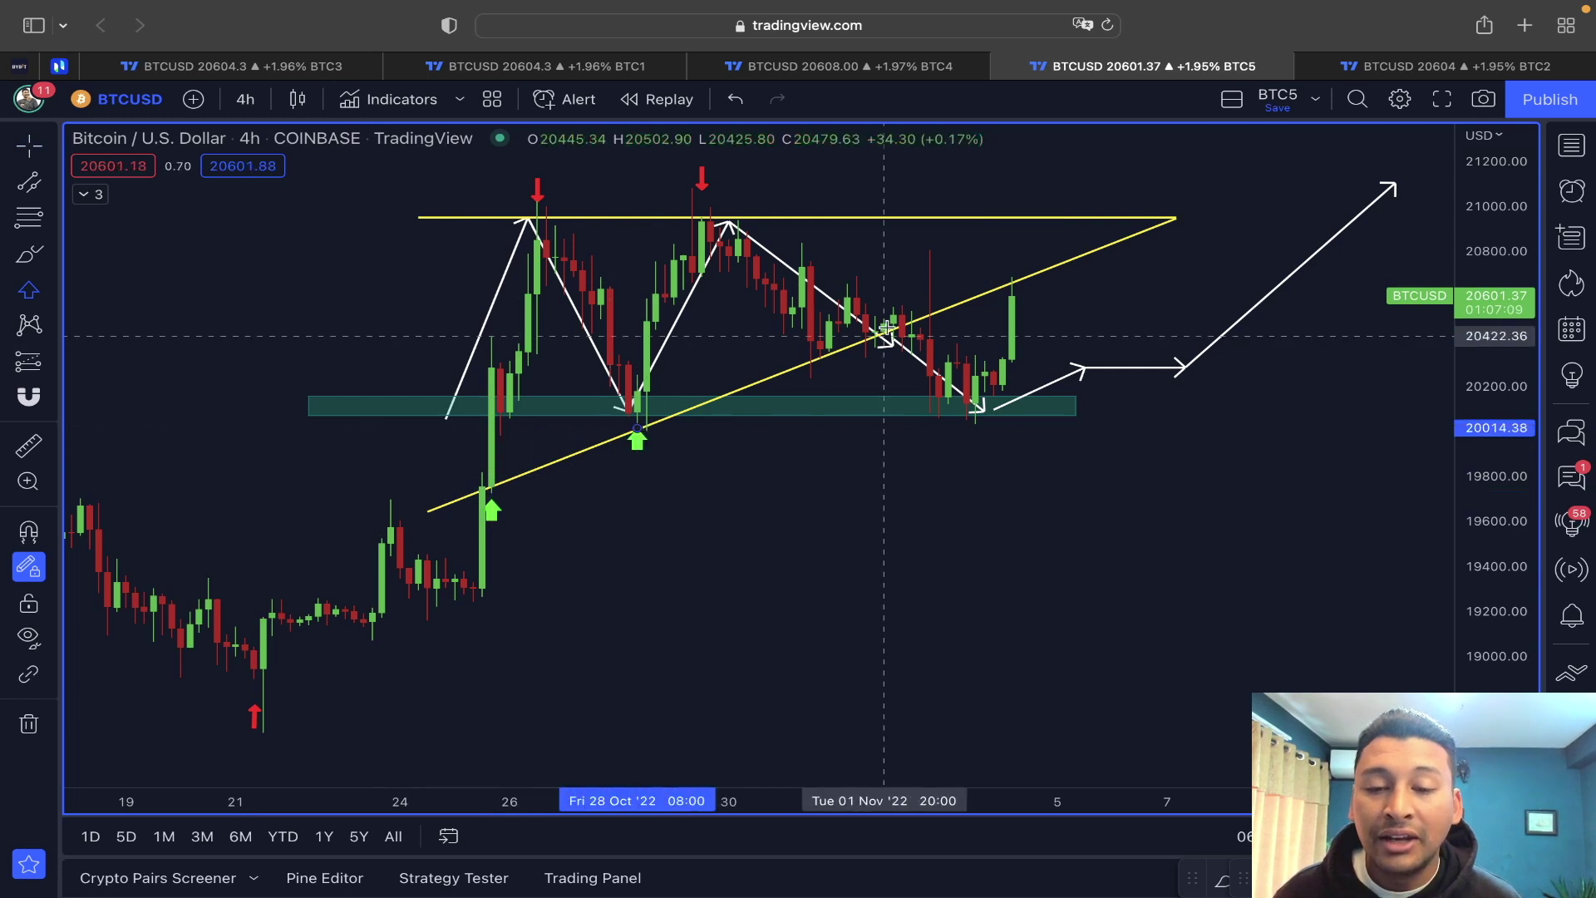
click(830, 358)
Put a red Arrow Mark Down above the 4 November candle and brush arrows for a pullback to about 20490 and a rise to about 21100.
click(52, 288)
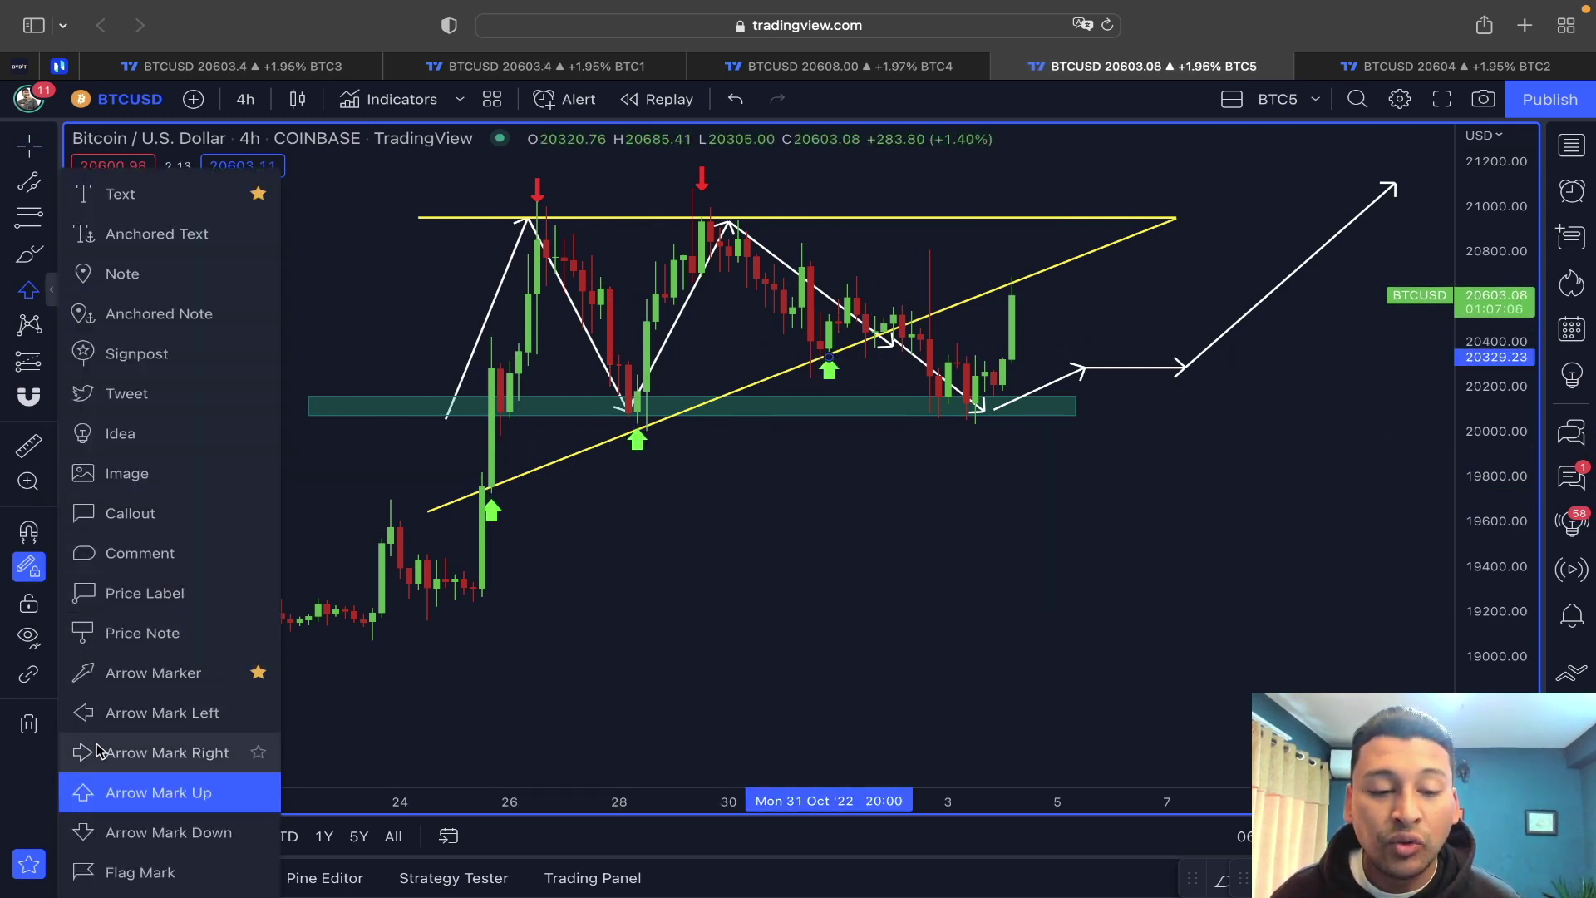
click(104, 832)
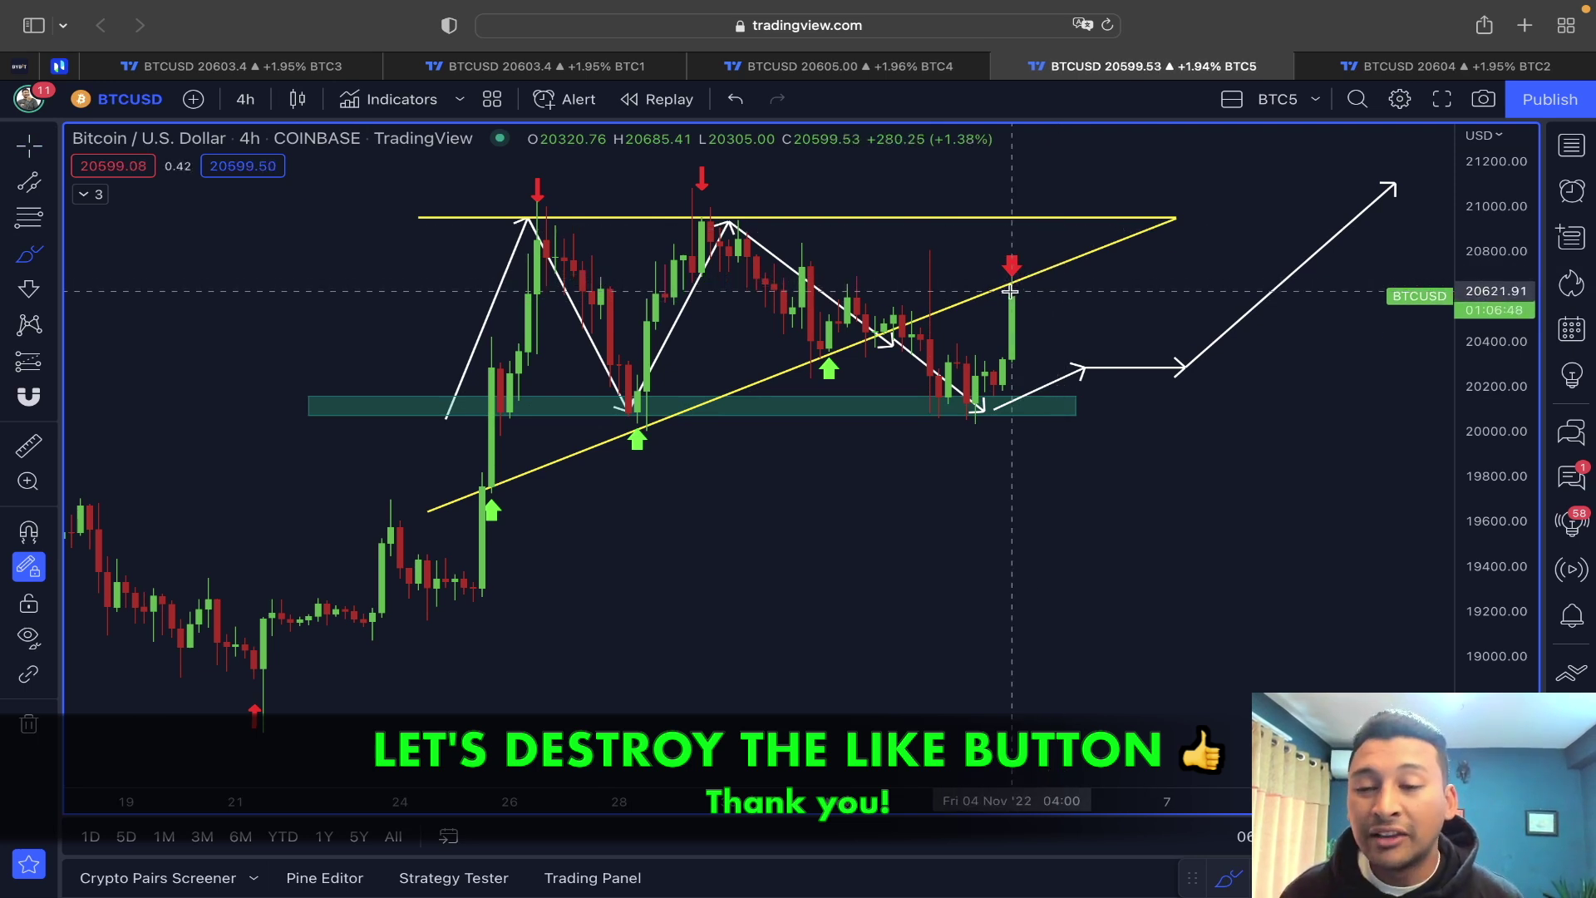
mouse_move(1030, 286)
mouse_down()
mouse_move(1106, 336)
mouse_move(1121, 322)
mouse_up()
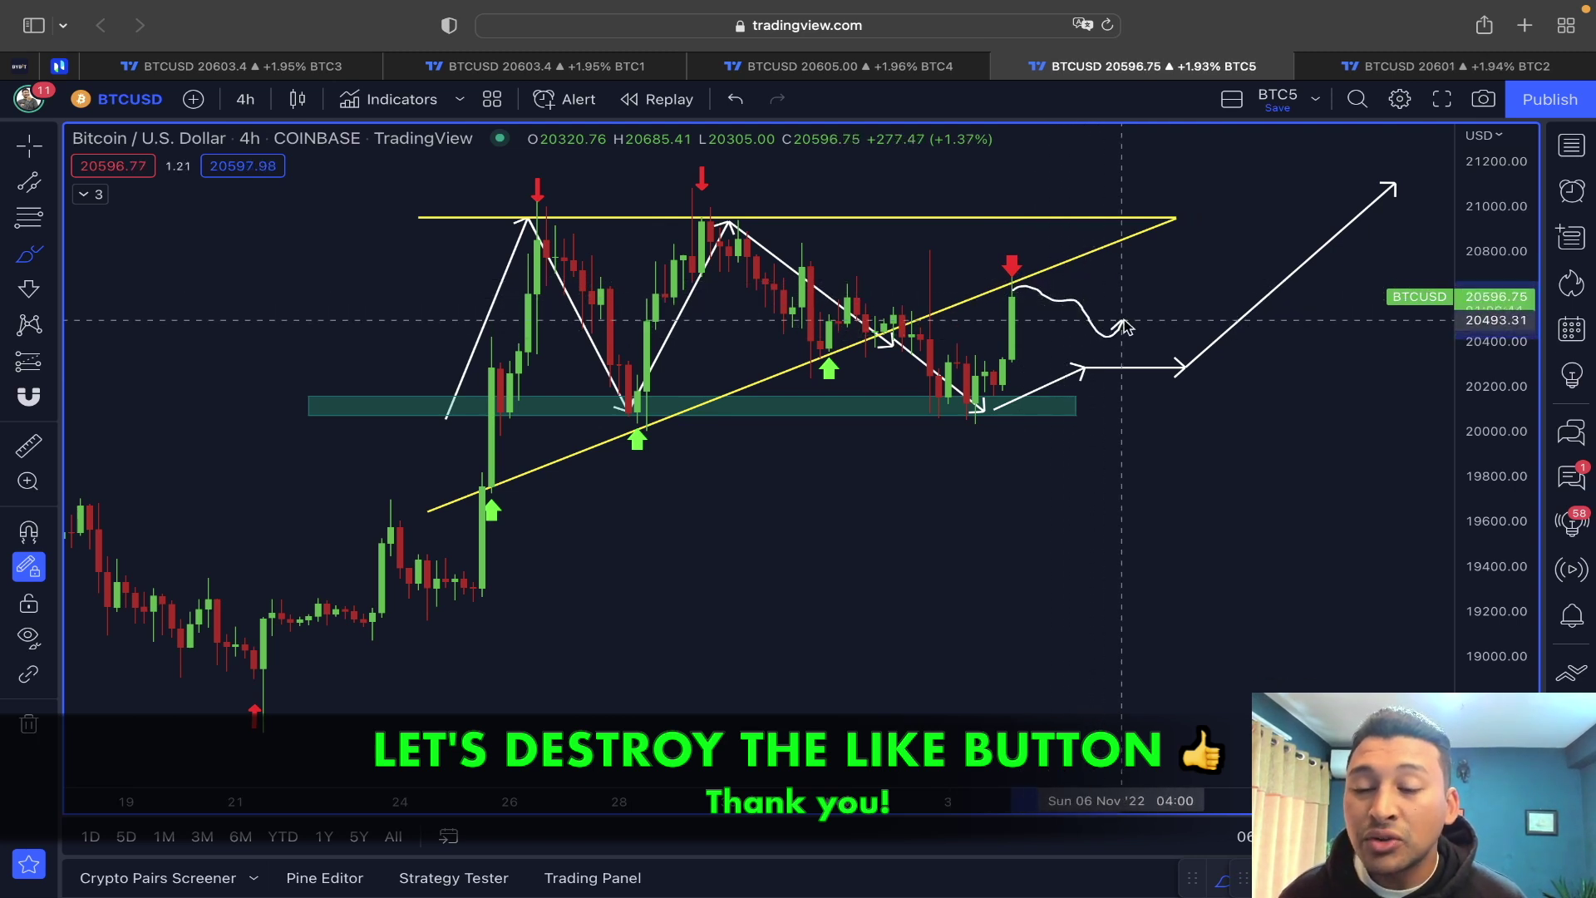
mouse_move(964, 352)
mouse_down()
mouse_move(1210, 329)
mouse_move(1133, 319)
mouse_move(1249, 181)
mouse_up()
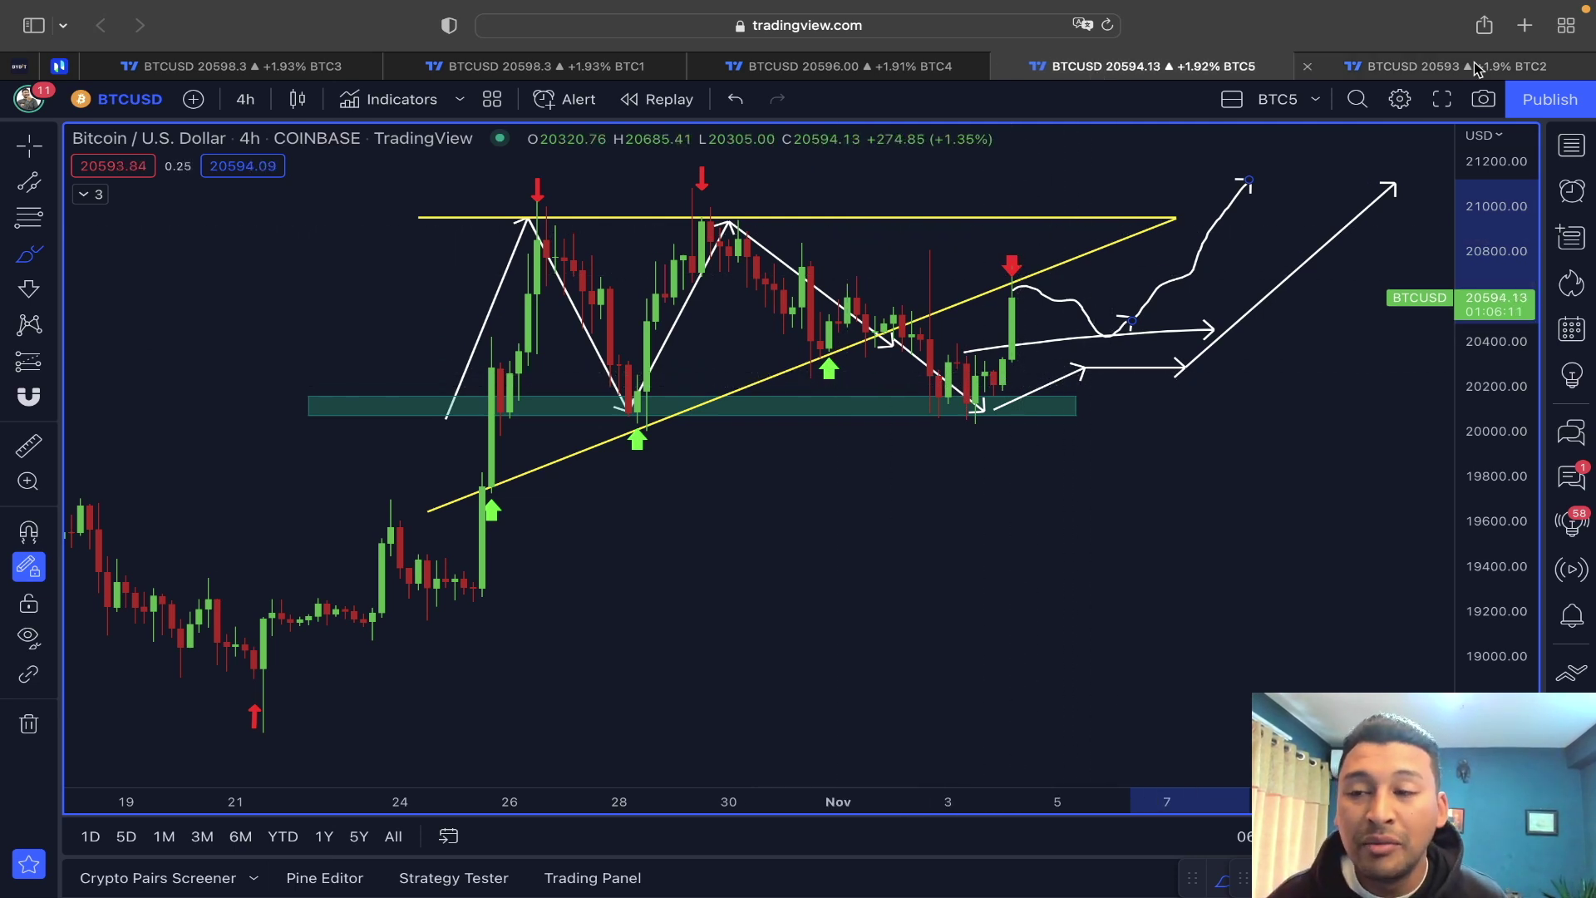
On the BTC2 4-hour chart, draw a rectangle across both peaks between about 21027 and 21091, from 24 October to 8 November.
mouse_move(1474, 65)
scroll(1033, 402, up, 3)
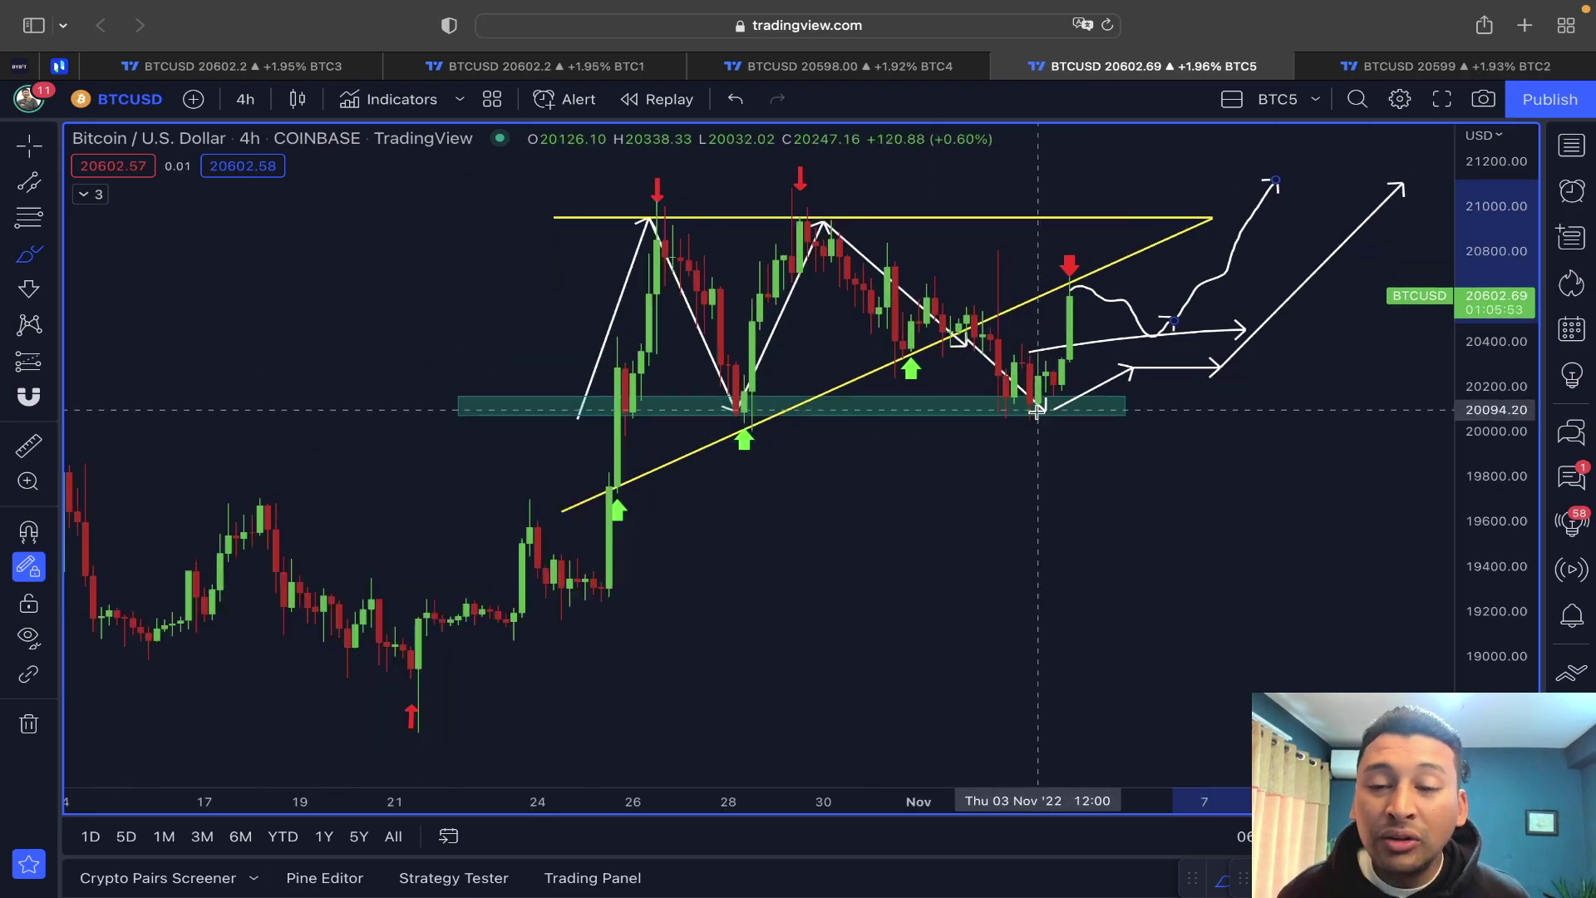
key(ctrl+Tab)
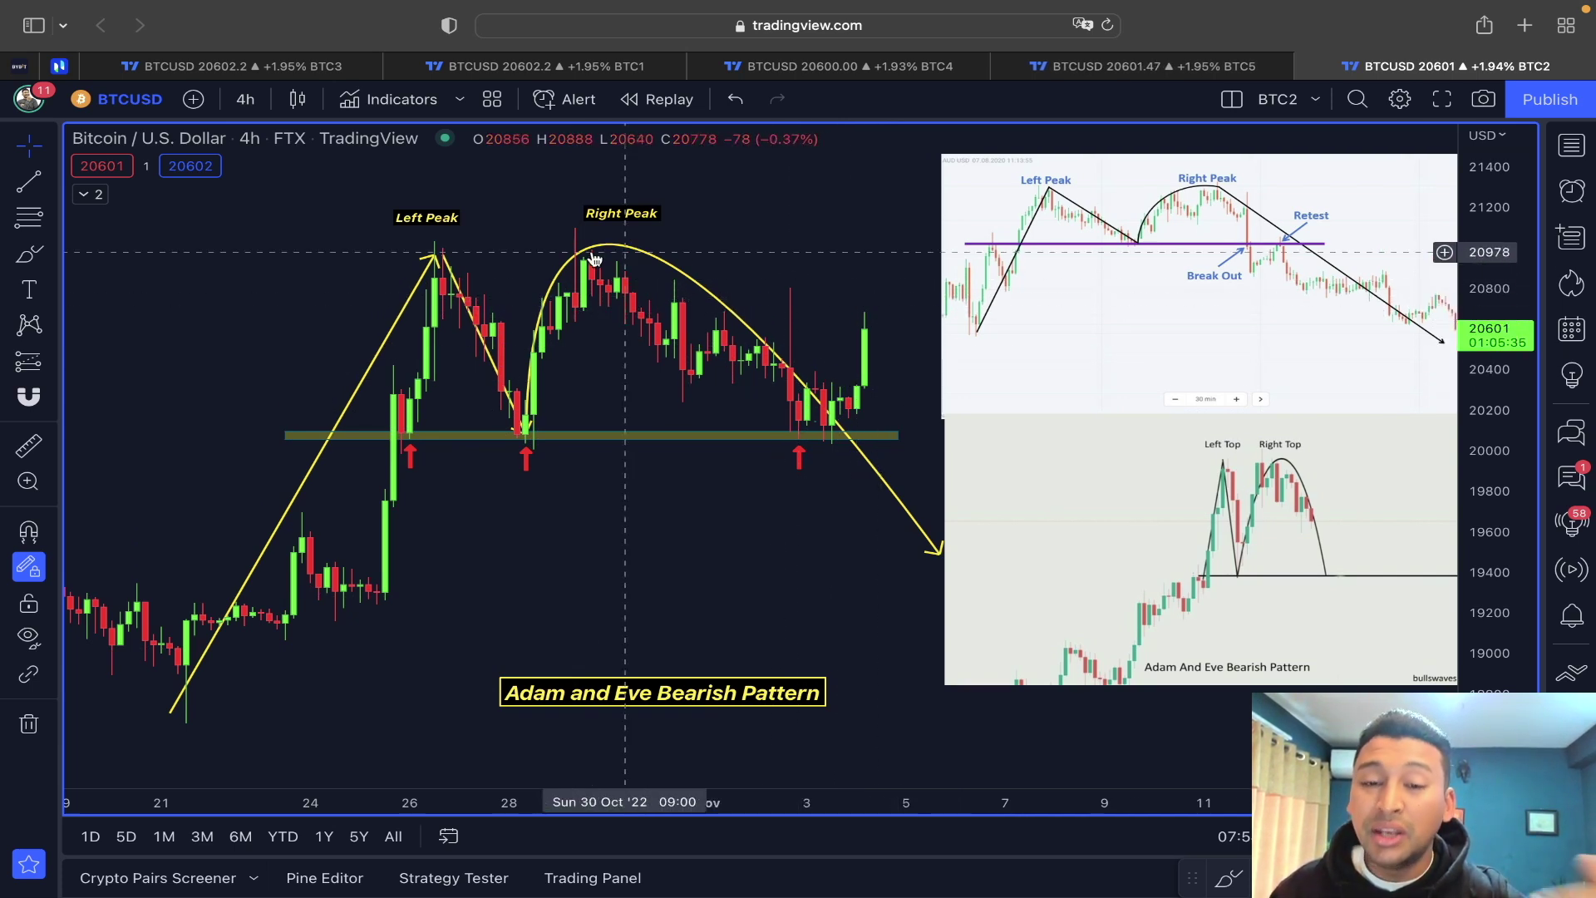
click(48, 257)
click(93, 333)
drag(310, 238, 1079, 232)
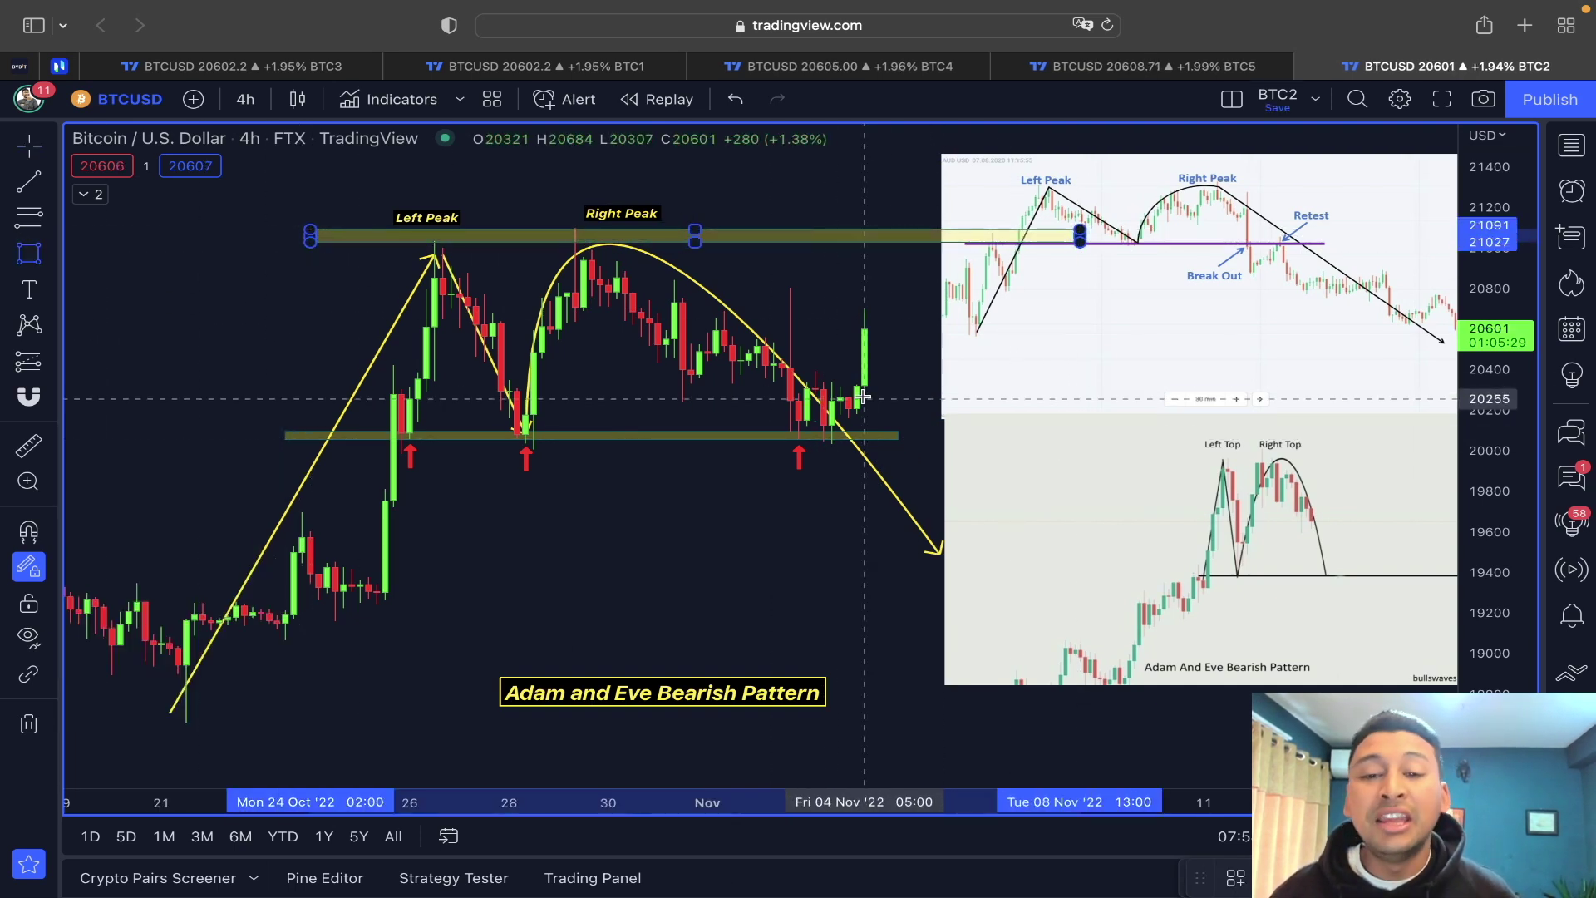
Extend the neckline rectangle below the Adam and Eve peaks to 9 November 2022.
drag(887, 428, 1121, 433)
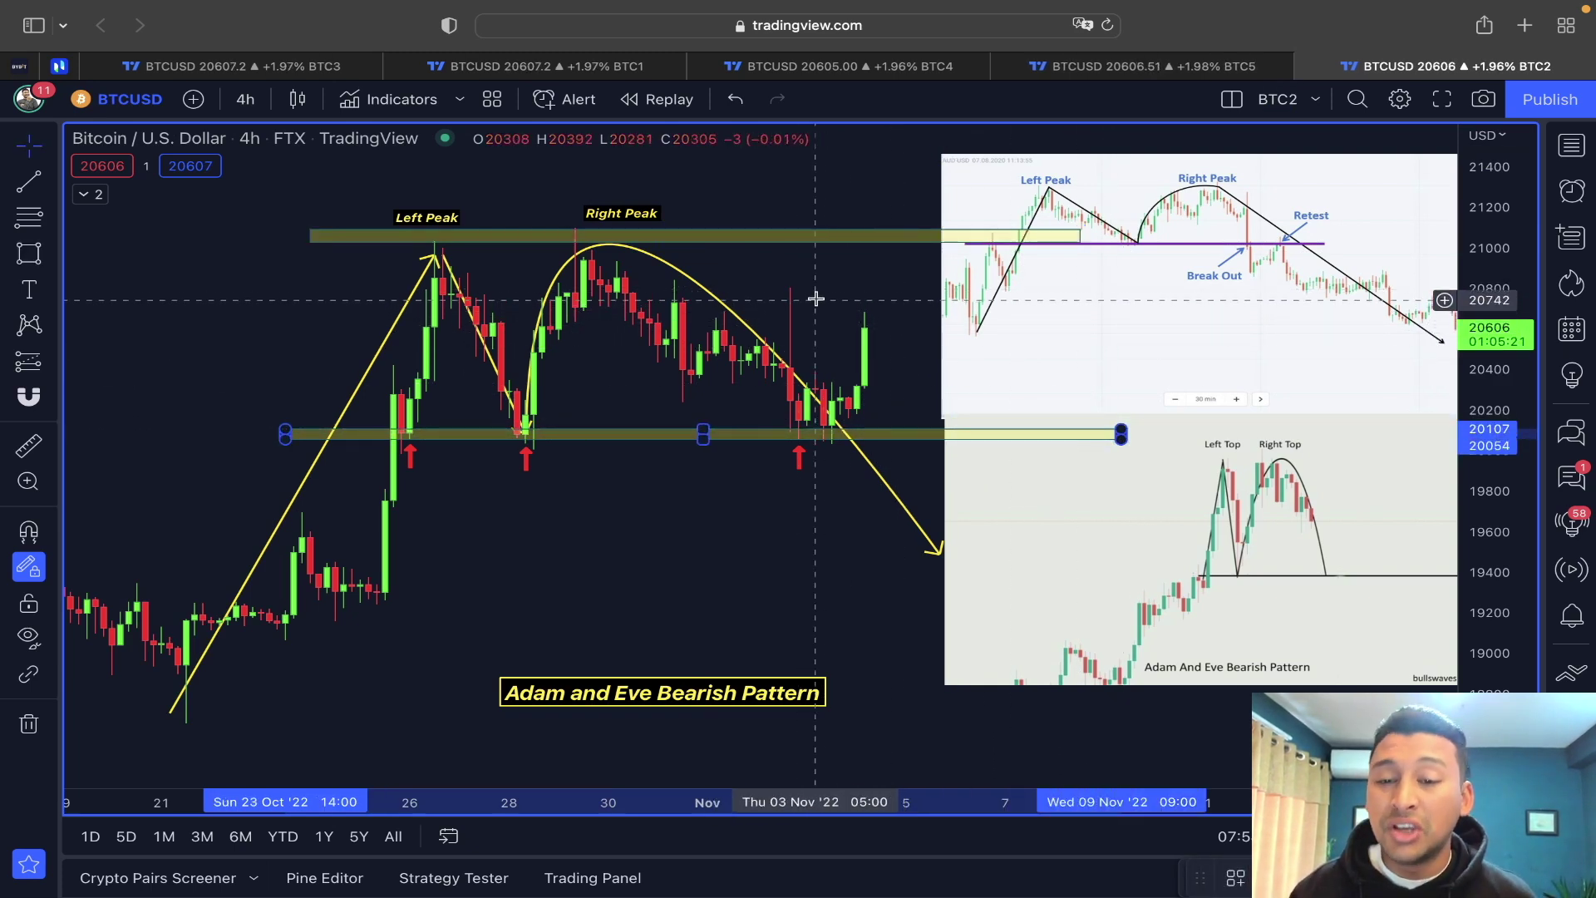
scroll(919, 412, up, 3)
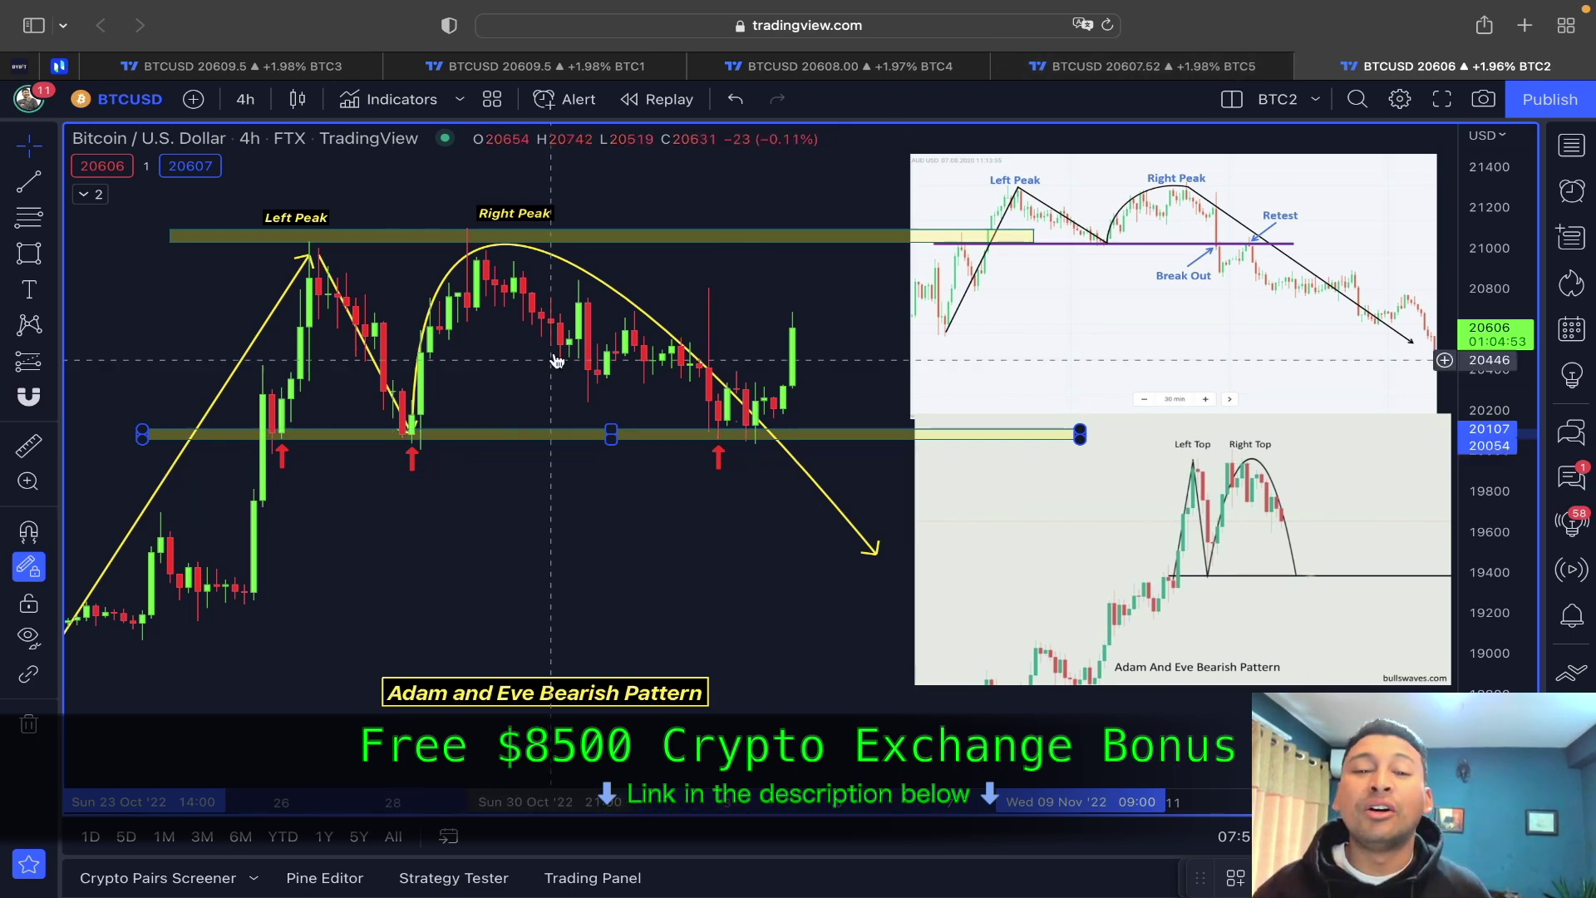
click(1202, 673)
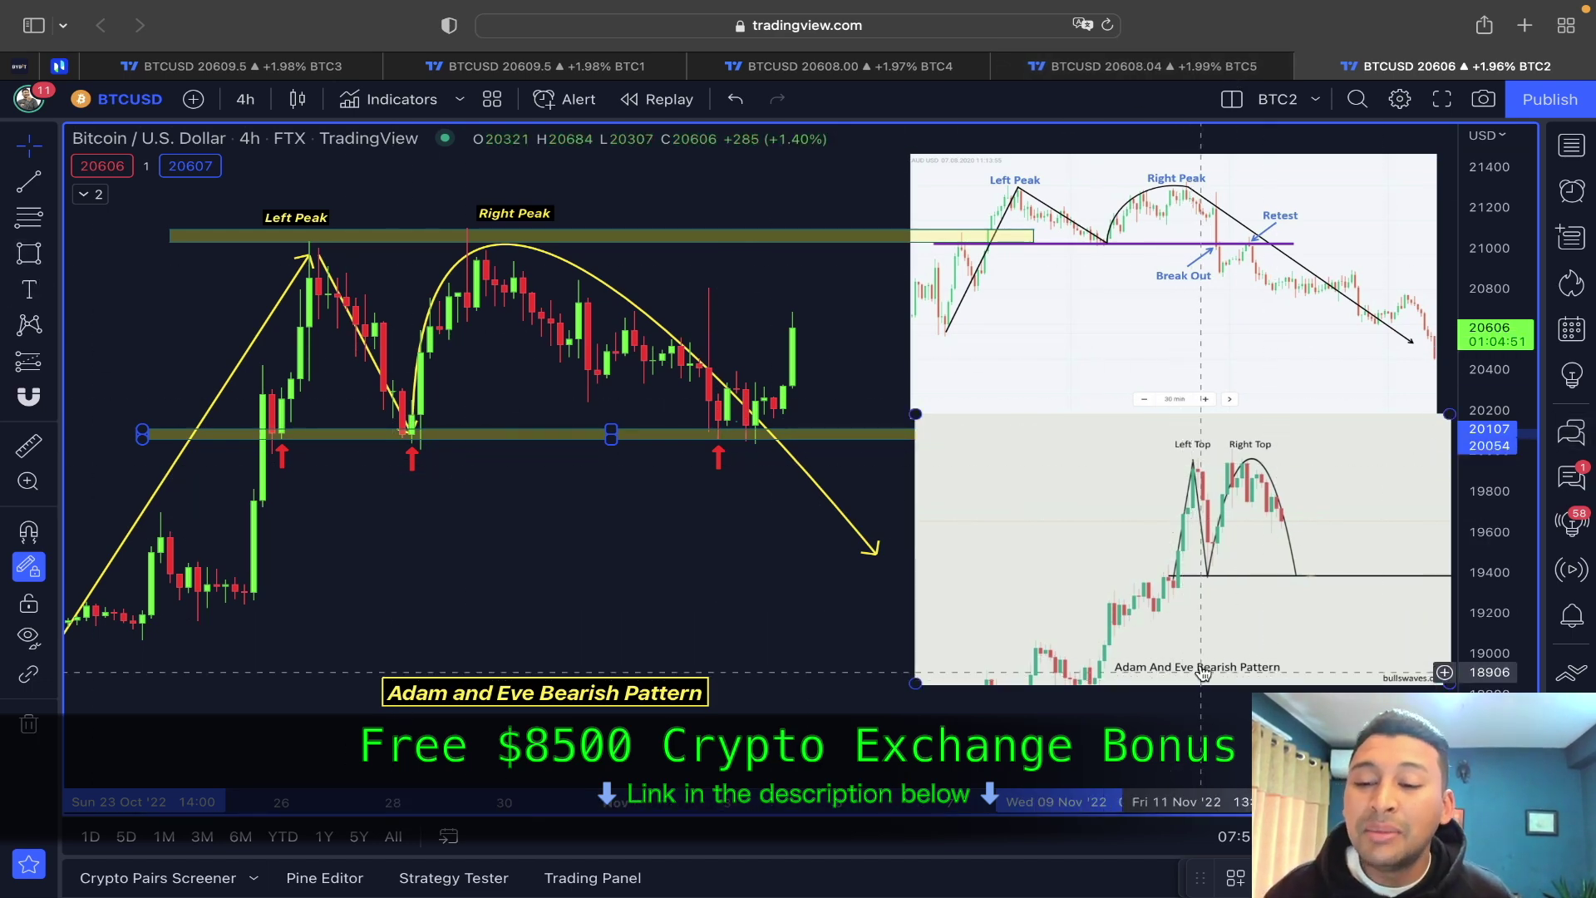
Review the BTC5 trend-line chart, the BTC4 1-2-3 pattern chart and the BTC1 Bollinger Band squeeze chart.
click(1076, 69)
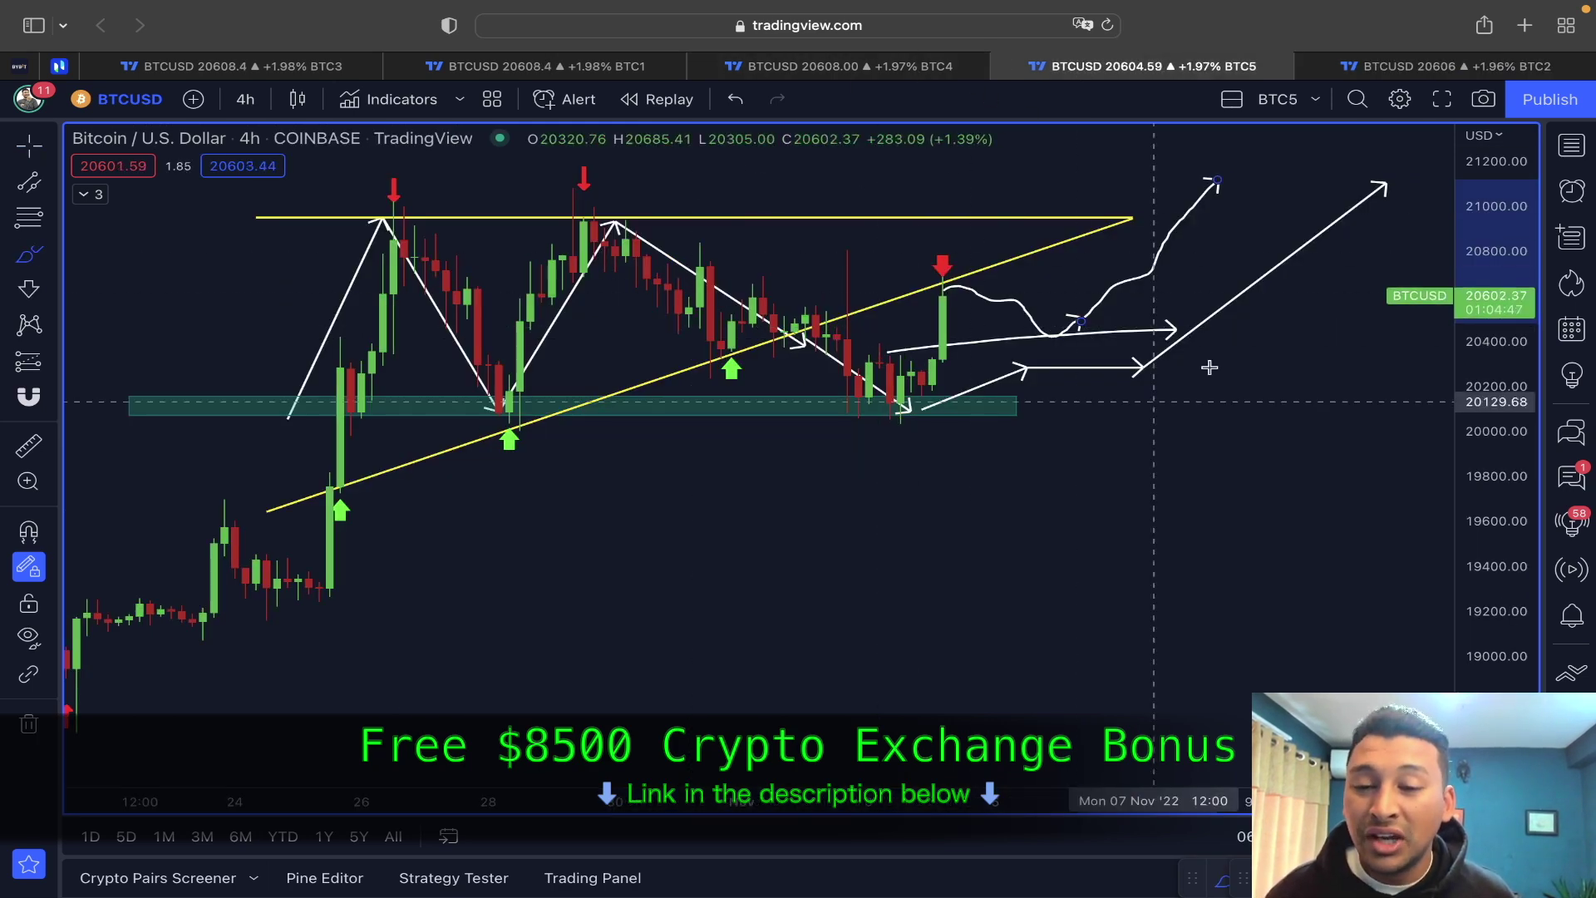
click(914, 68)
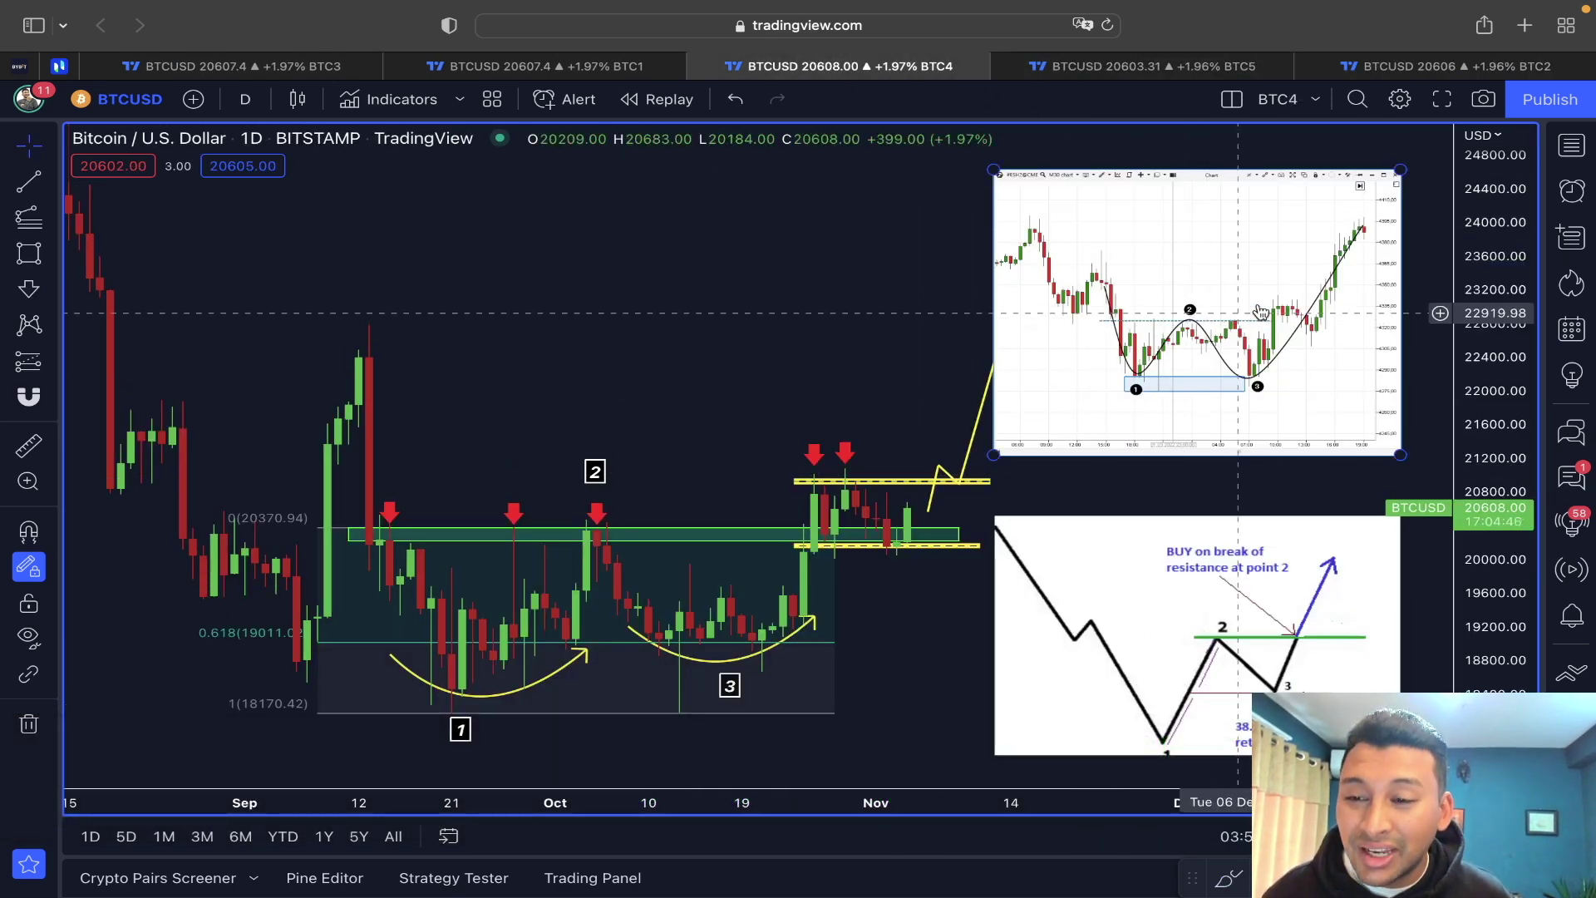
click(528, 58)
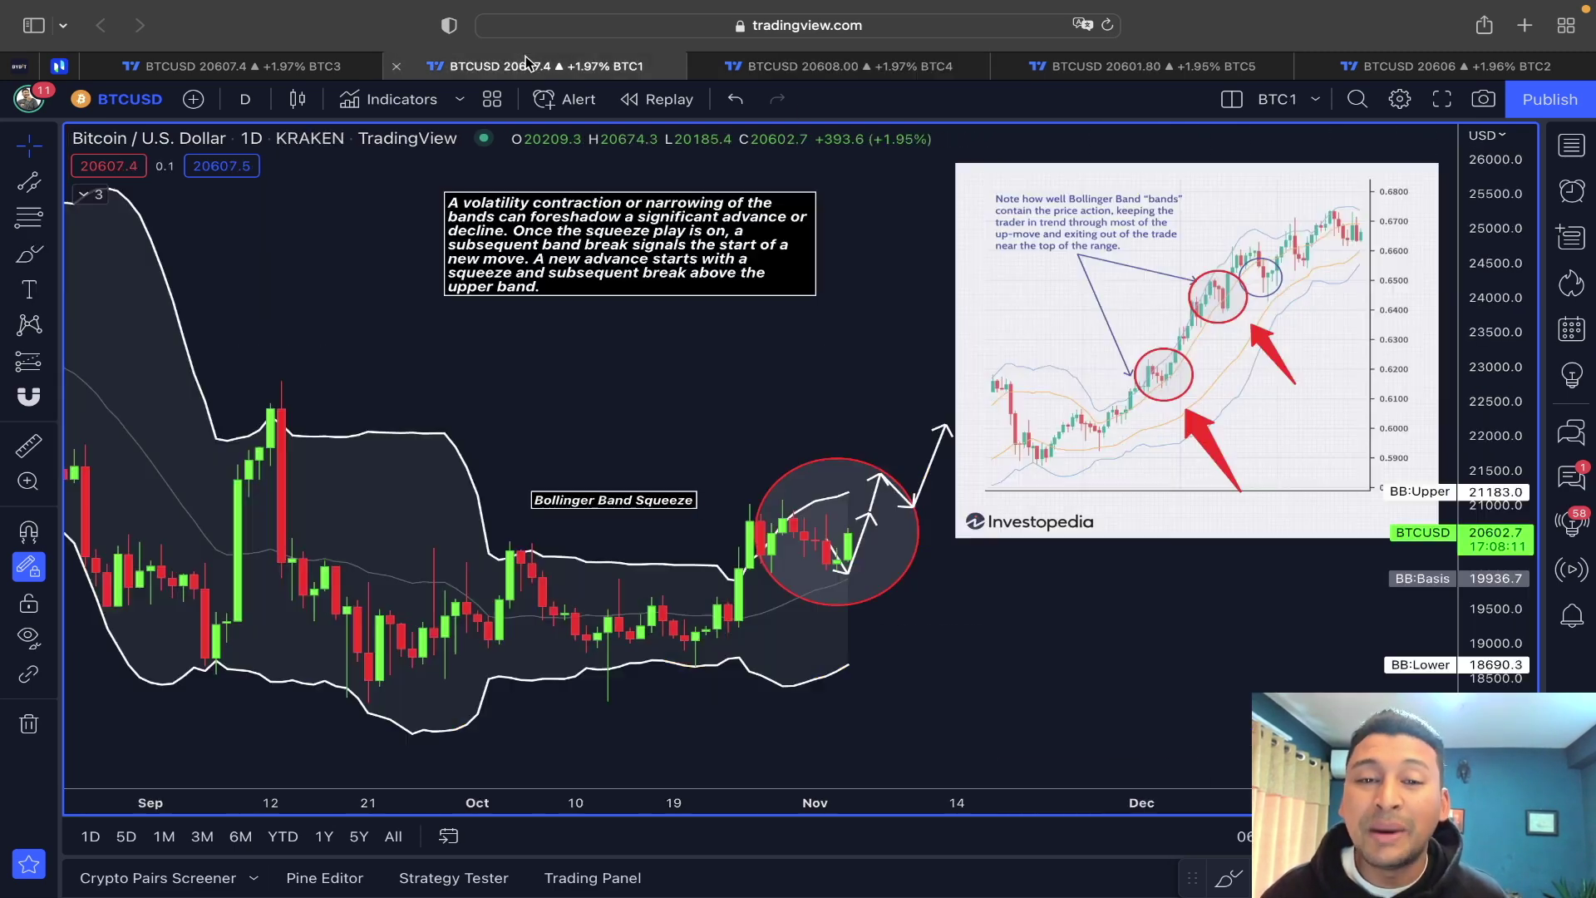
On the BTC3 daily chart, place a red magnet icon at the far end of November's monthly R1 line near 21661.7.
click(299, 75)
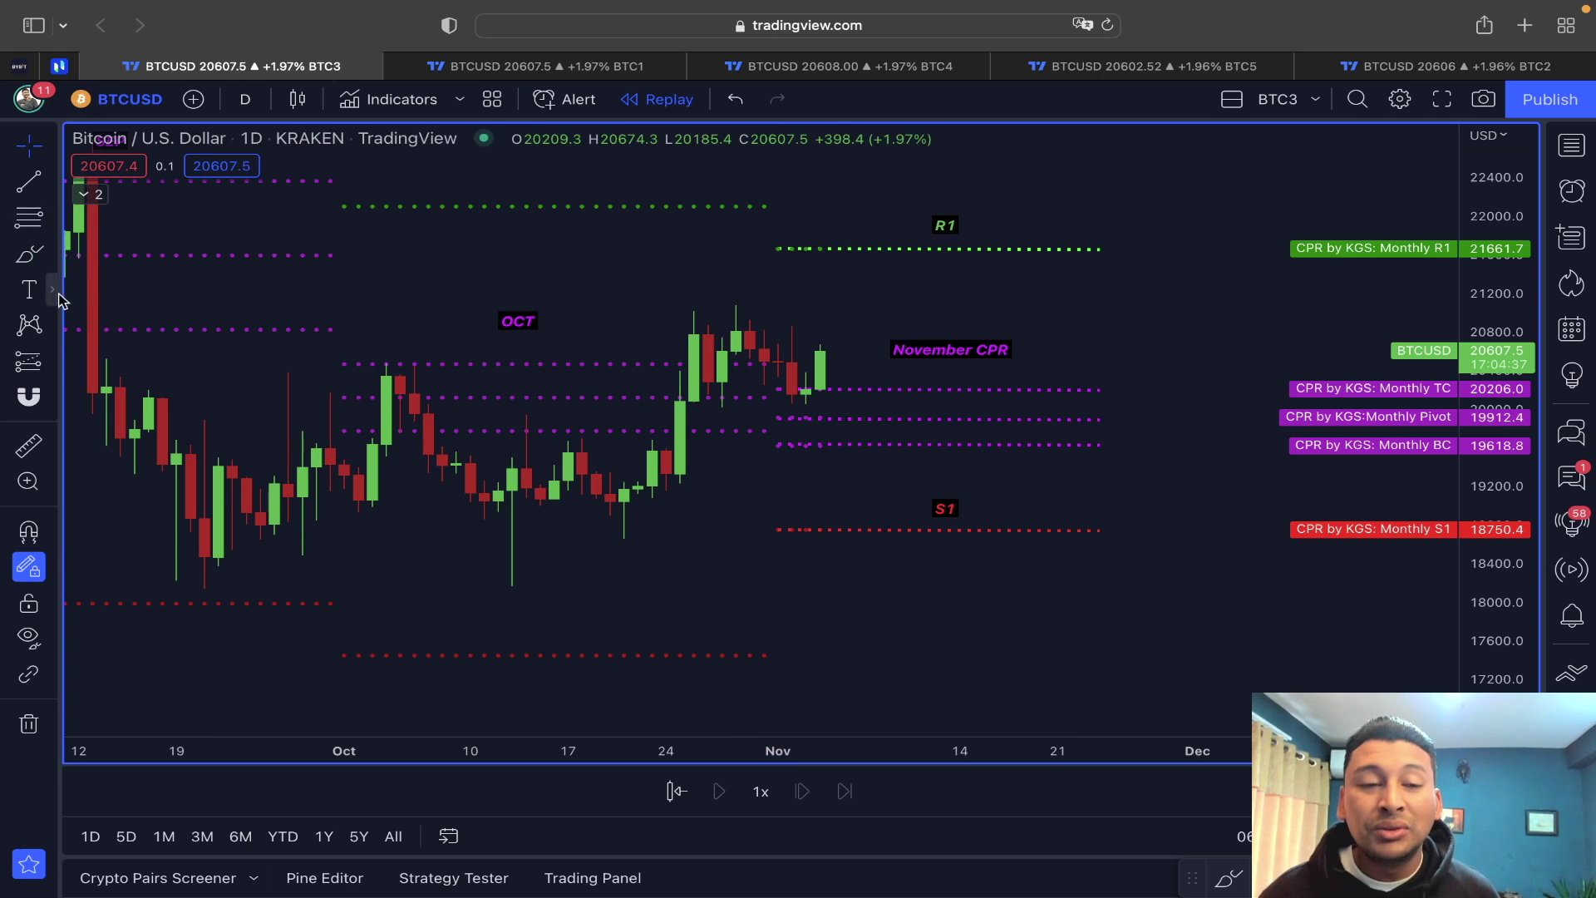
drag(1132, 268, 1203, 255)
click(1212, 220)
click(1009, 248)
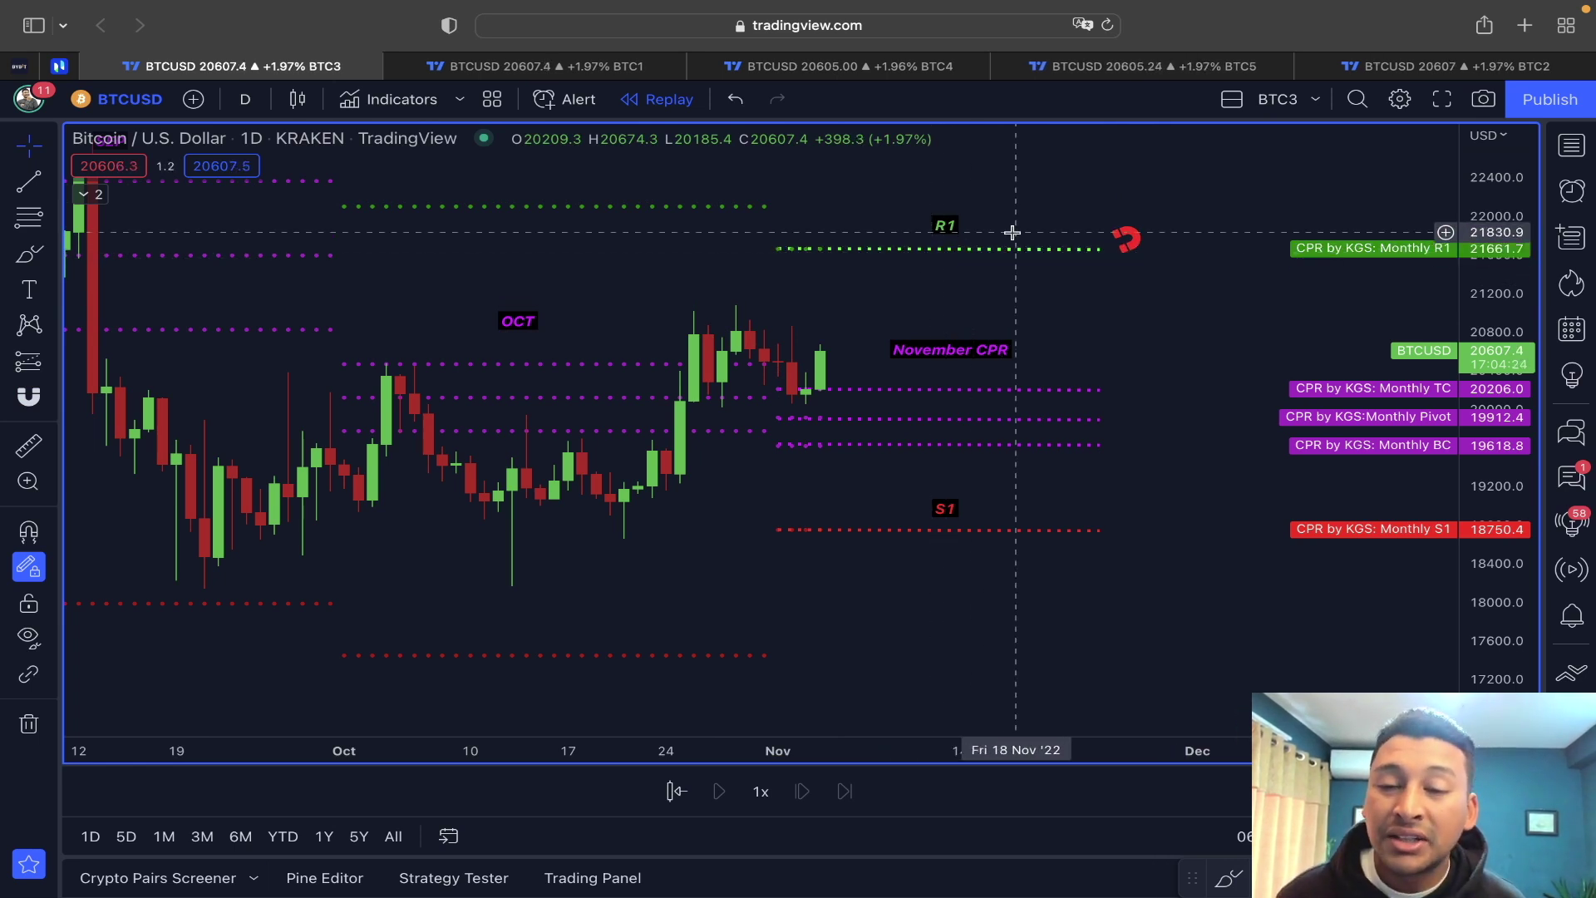
click(755, 249)
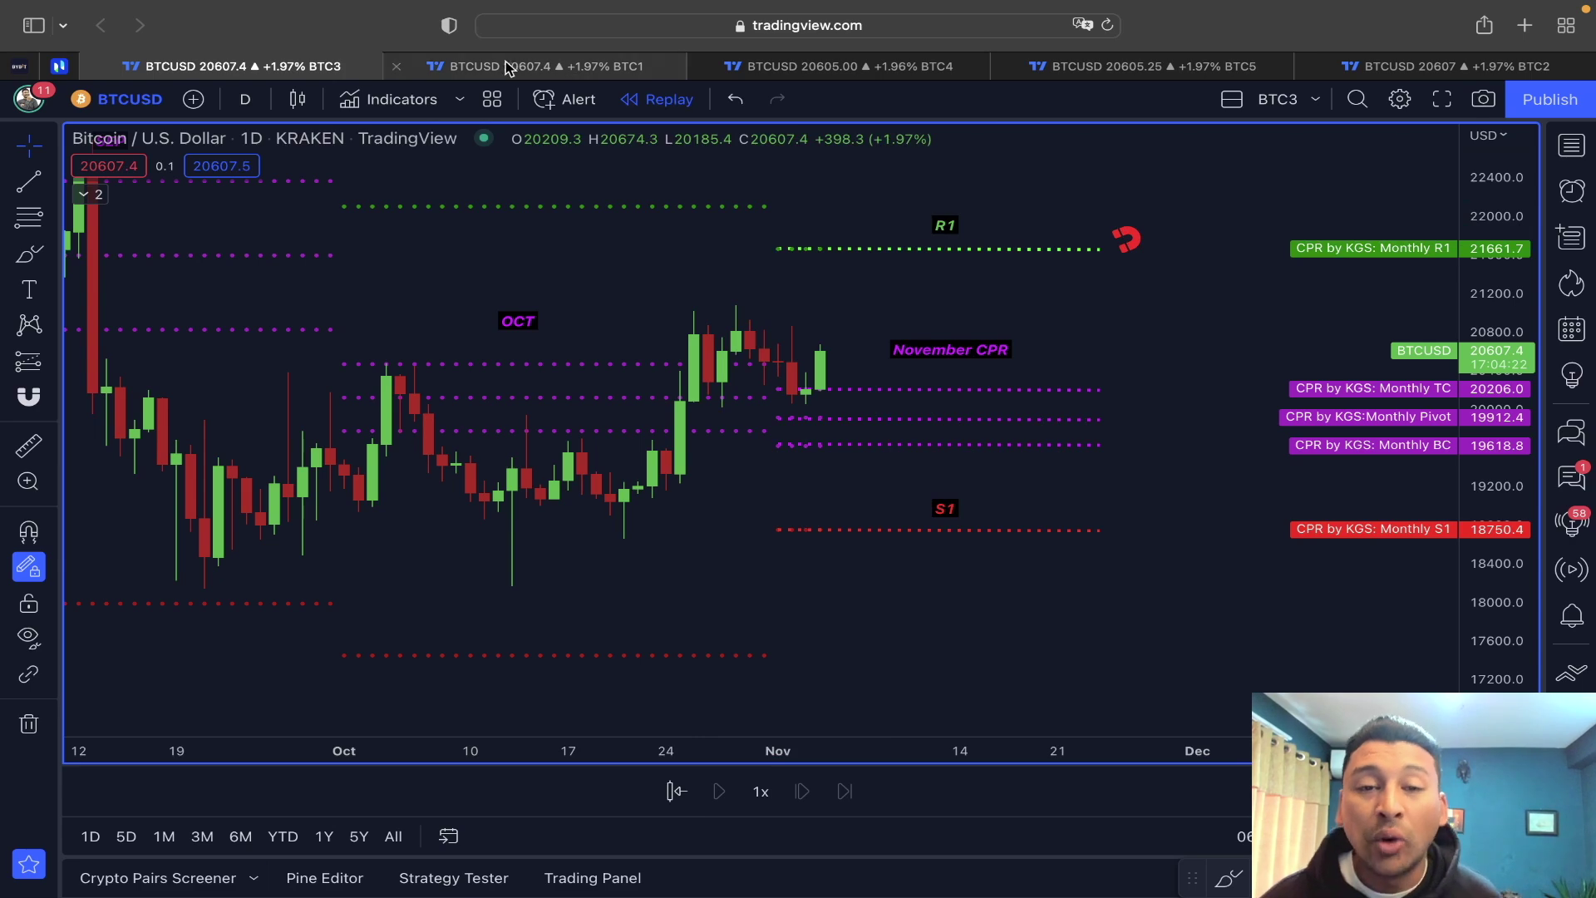
Compare the BTC5 trend-line, BTC2 Adam and Eve, BTC1 Bollinger Band squeeze and BTC4 1-2-3 pattern charts.
click(532, 66)
click(914, 67)
click(1066, 68)
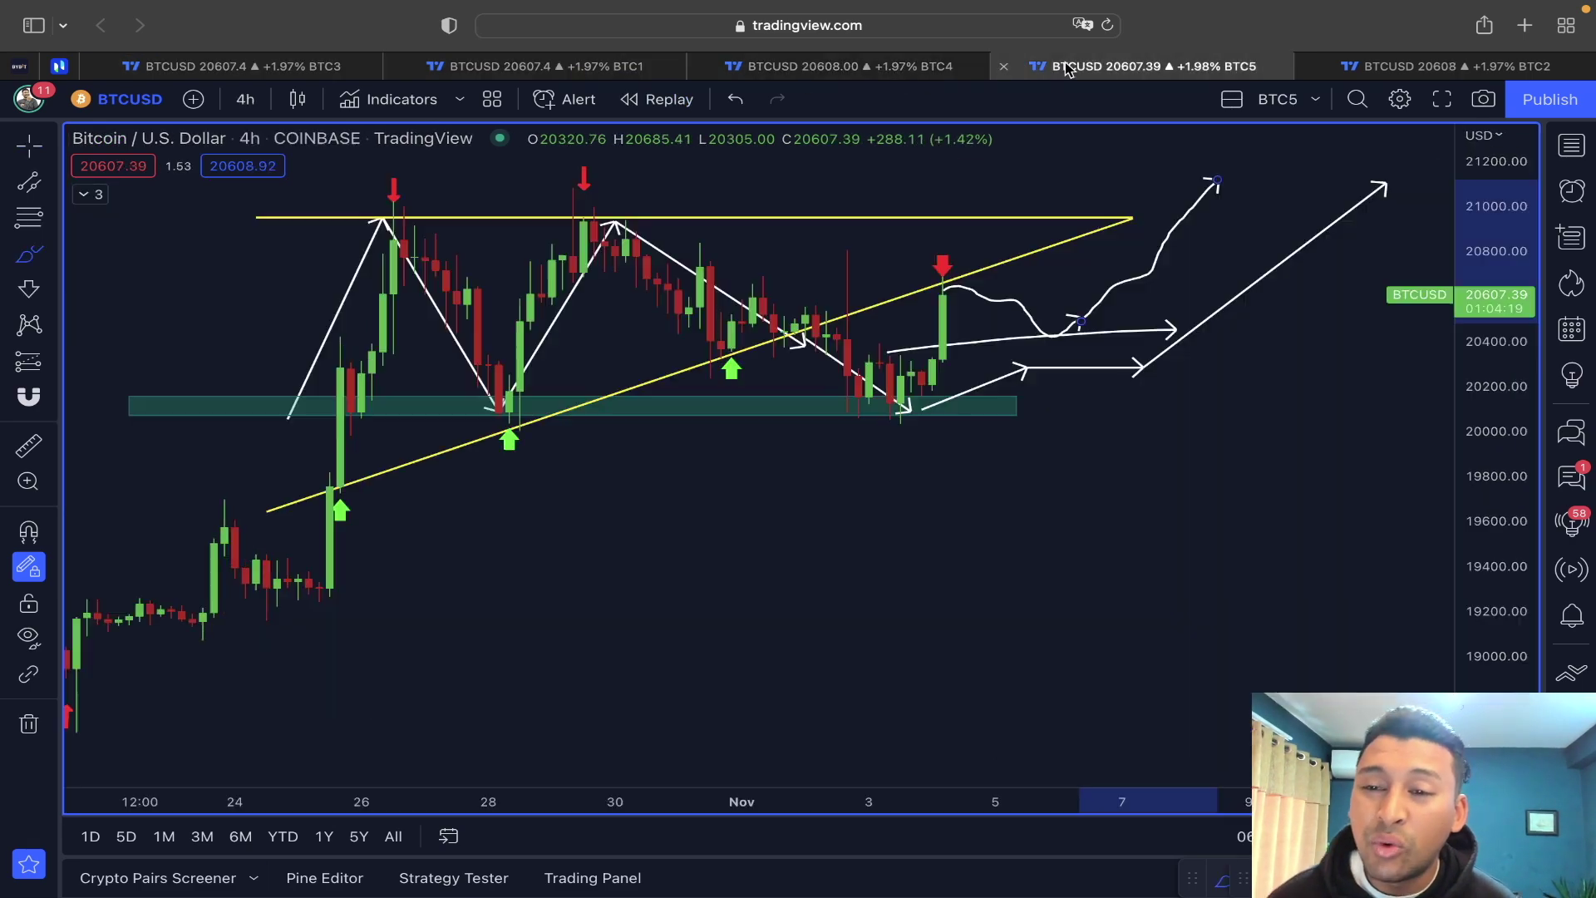
click(1370, 68)
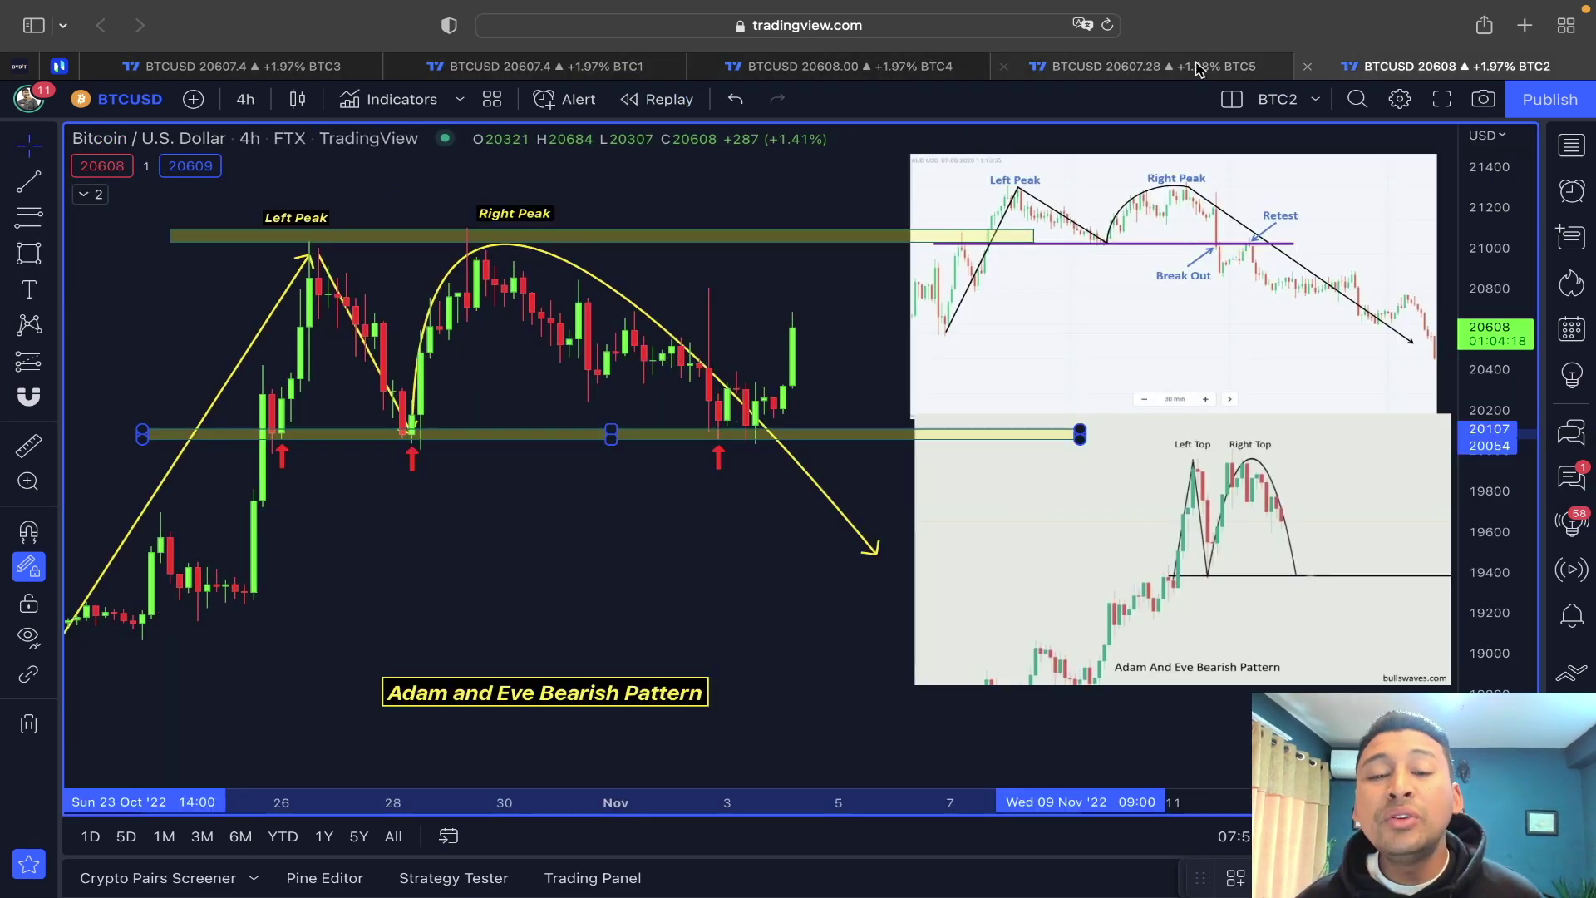
click(487, 68)
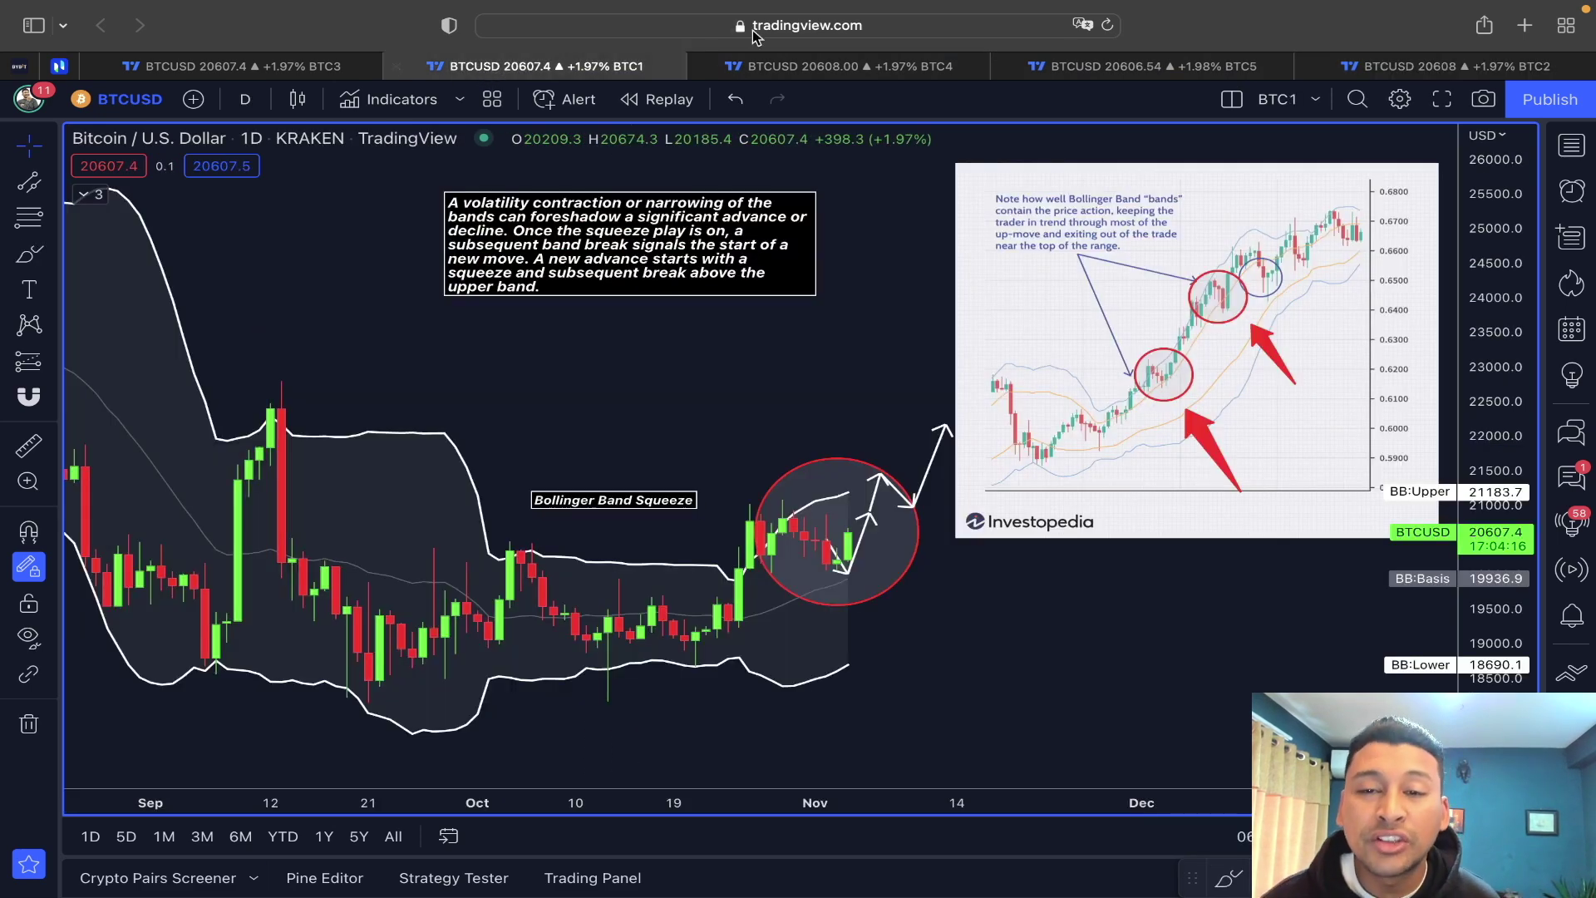
click(848, 66)
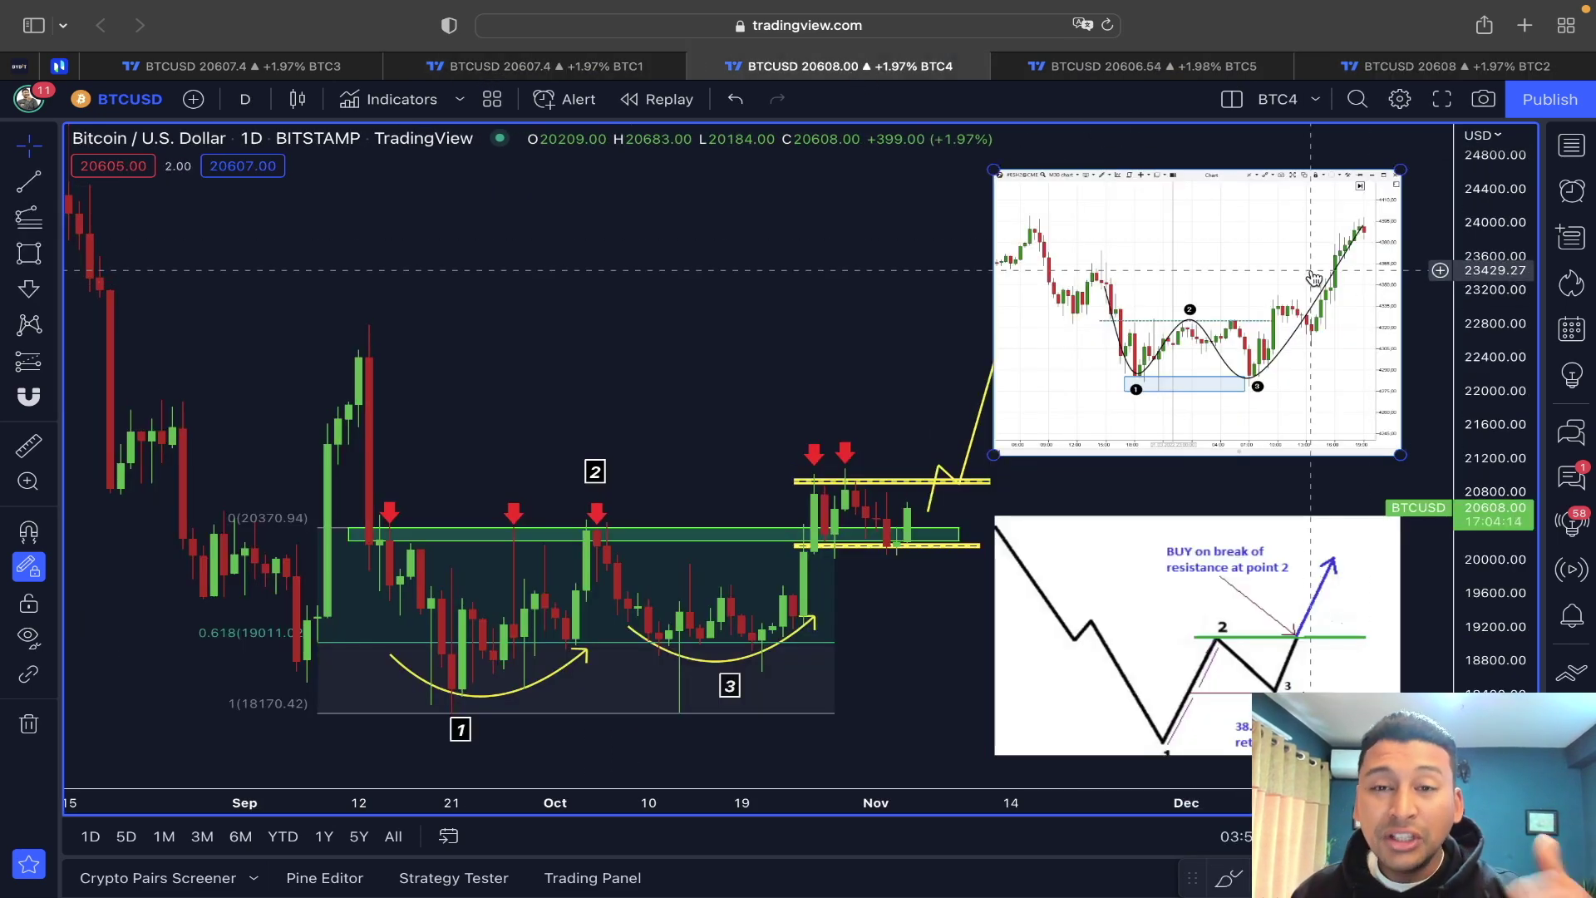